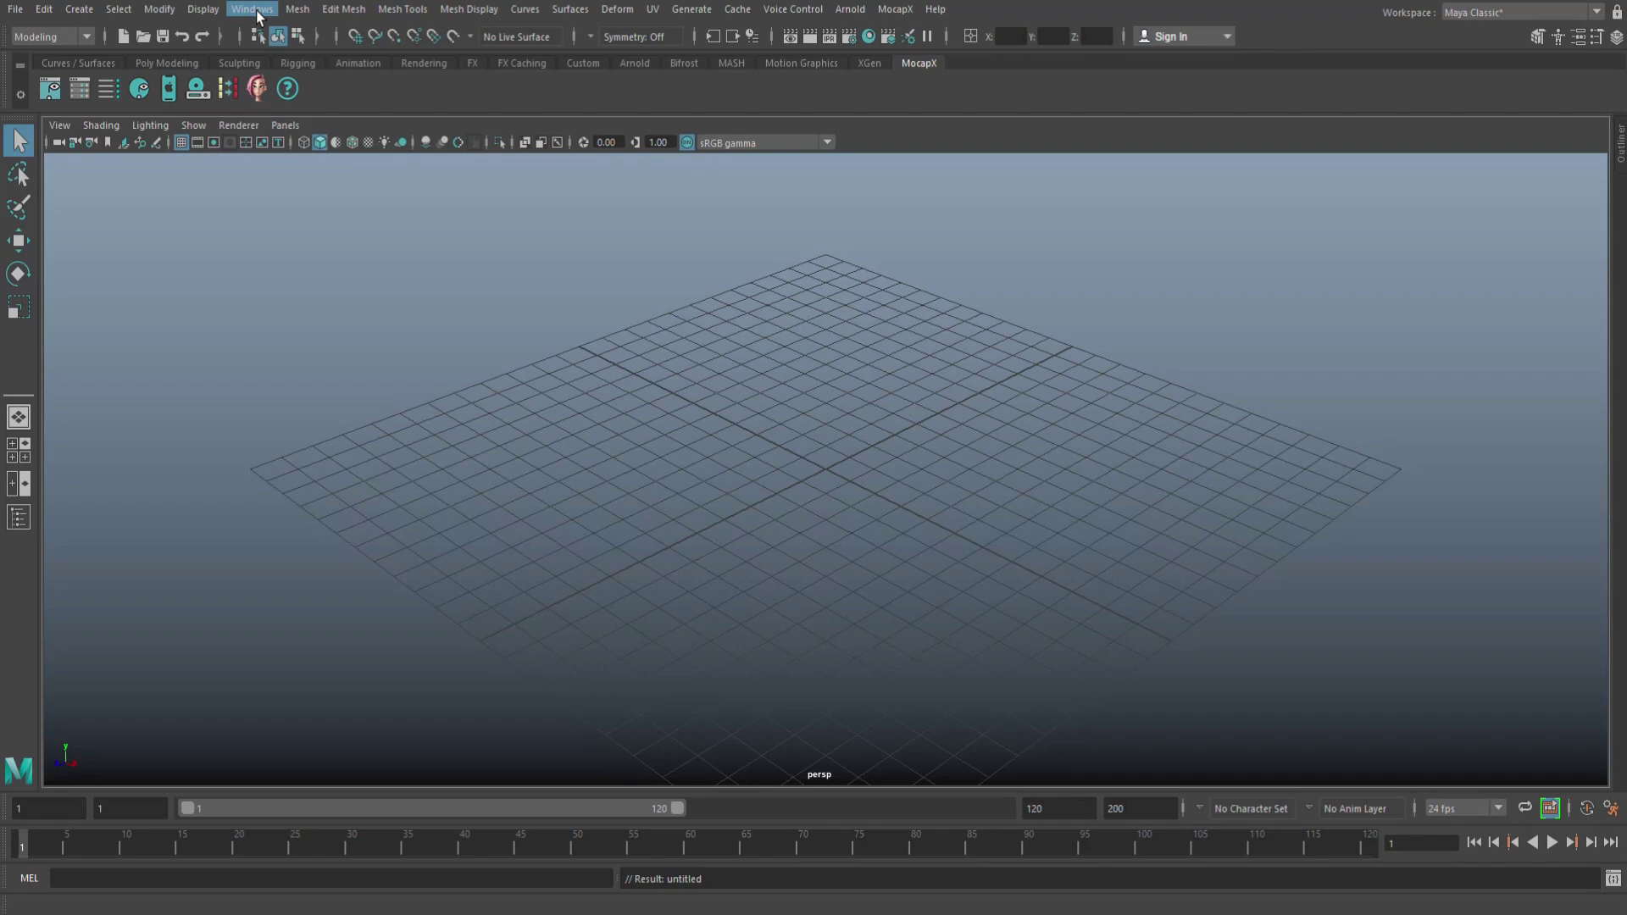
Filter the Plug-in Manager for "mocap" and check the load settings of the MocapX plug-in.
click(258, 15)
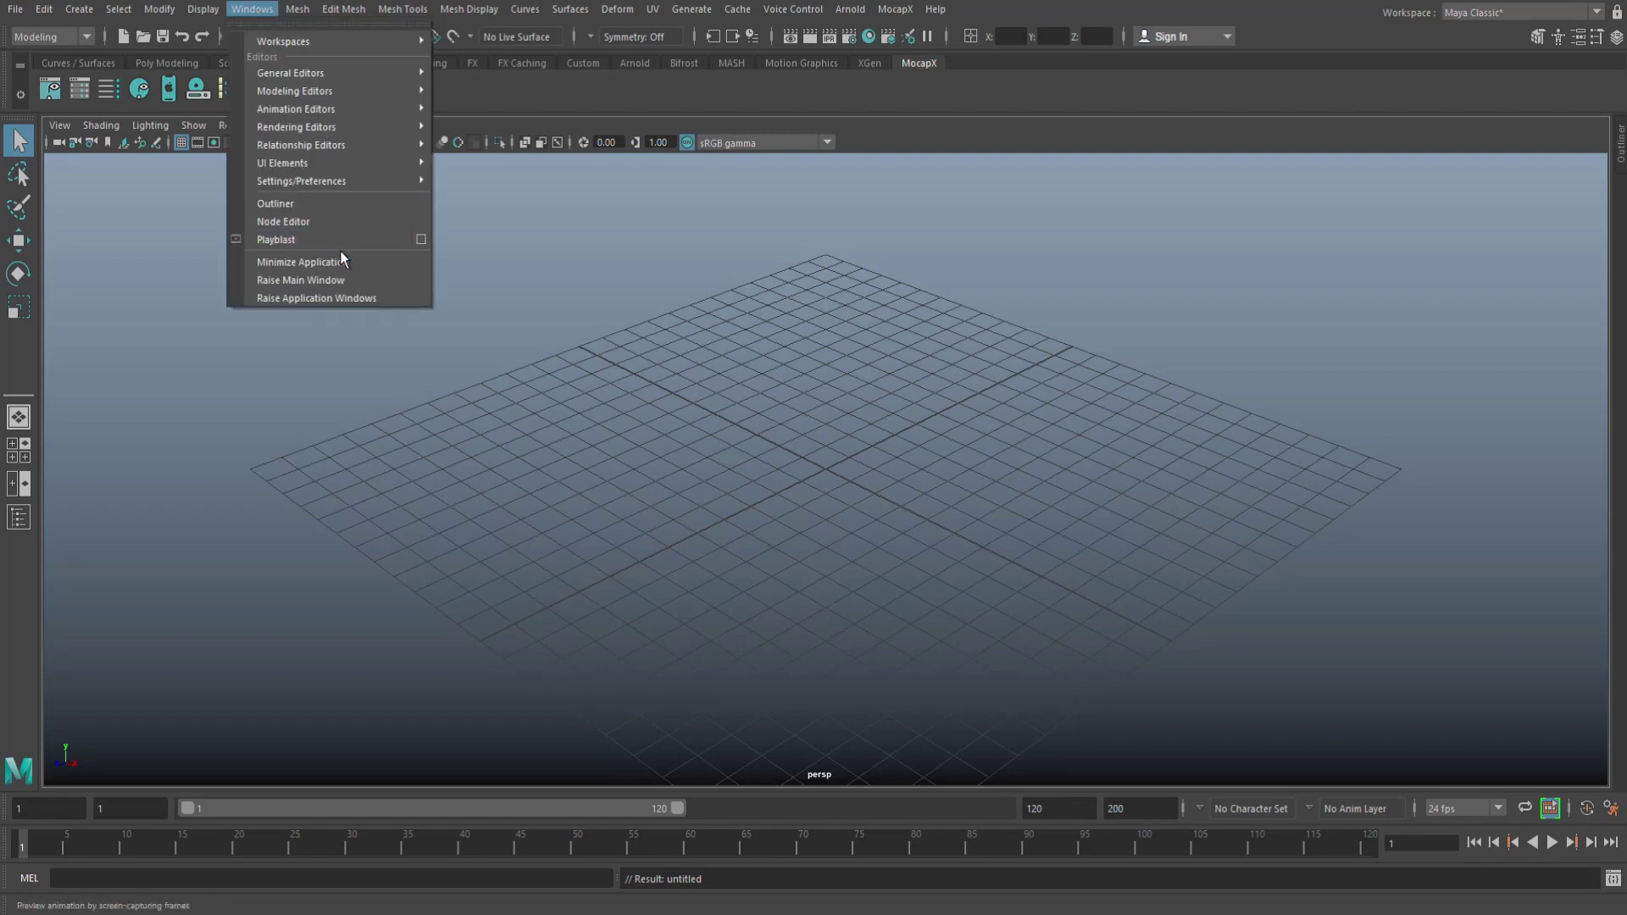
mouse_move(356, 179)
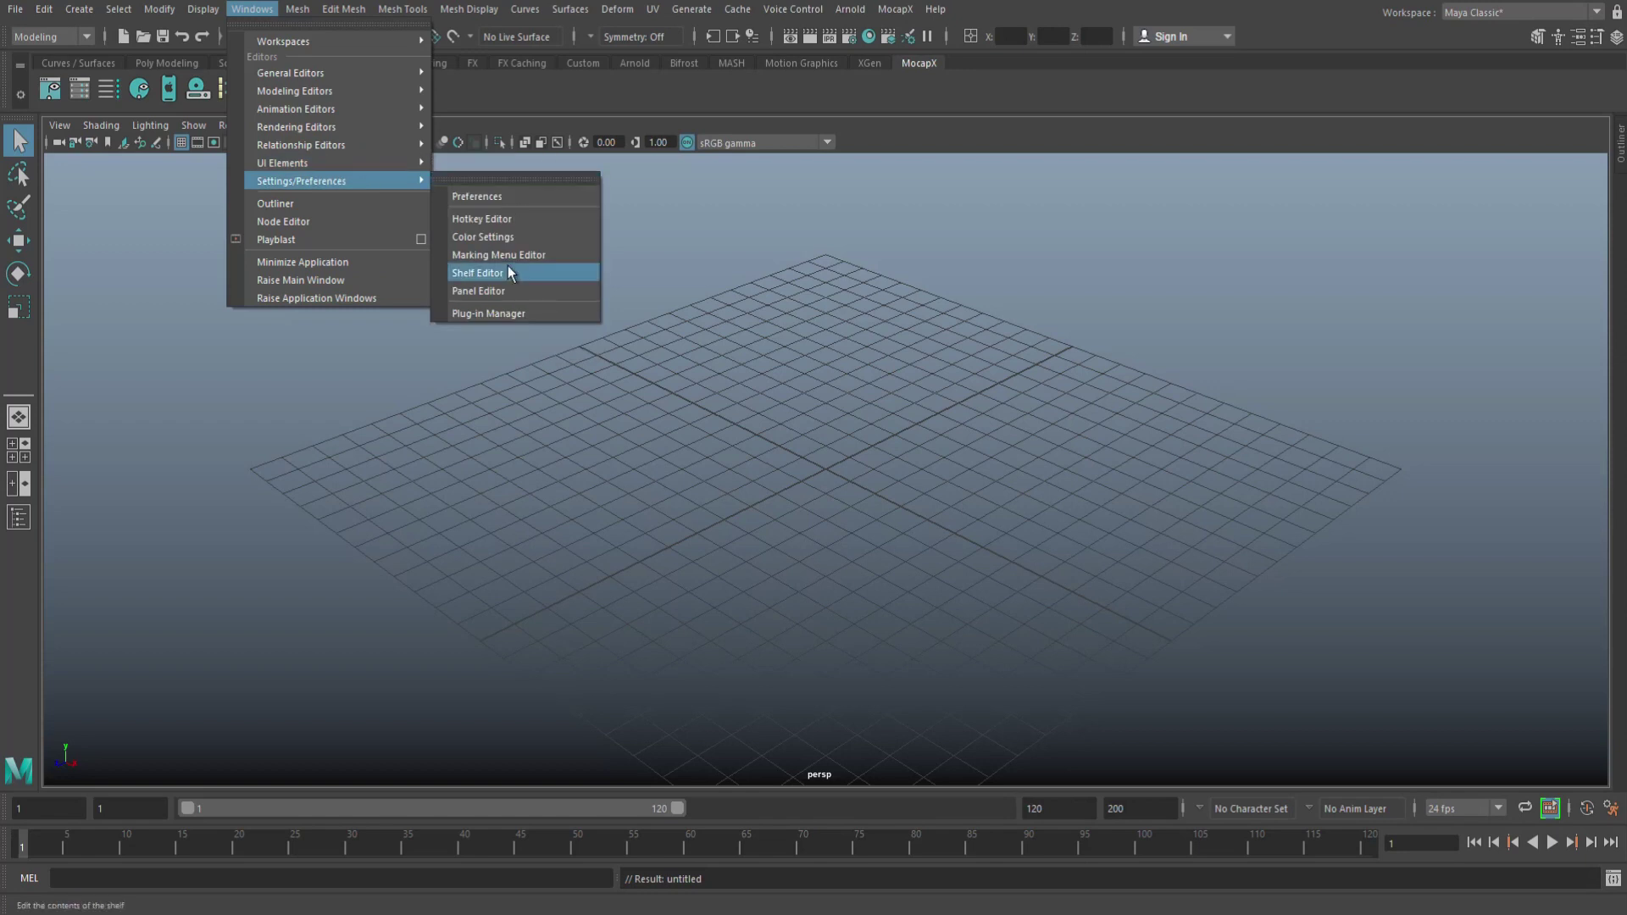
click(501, 313)
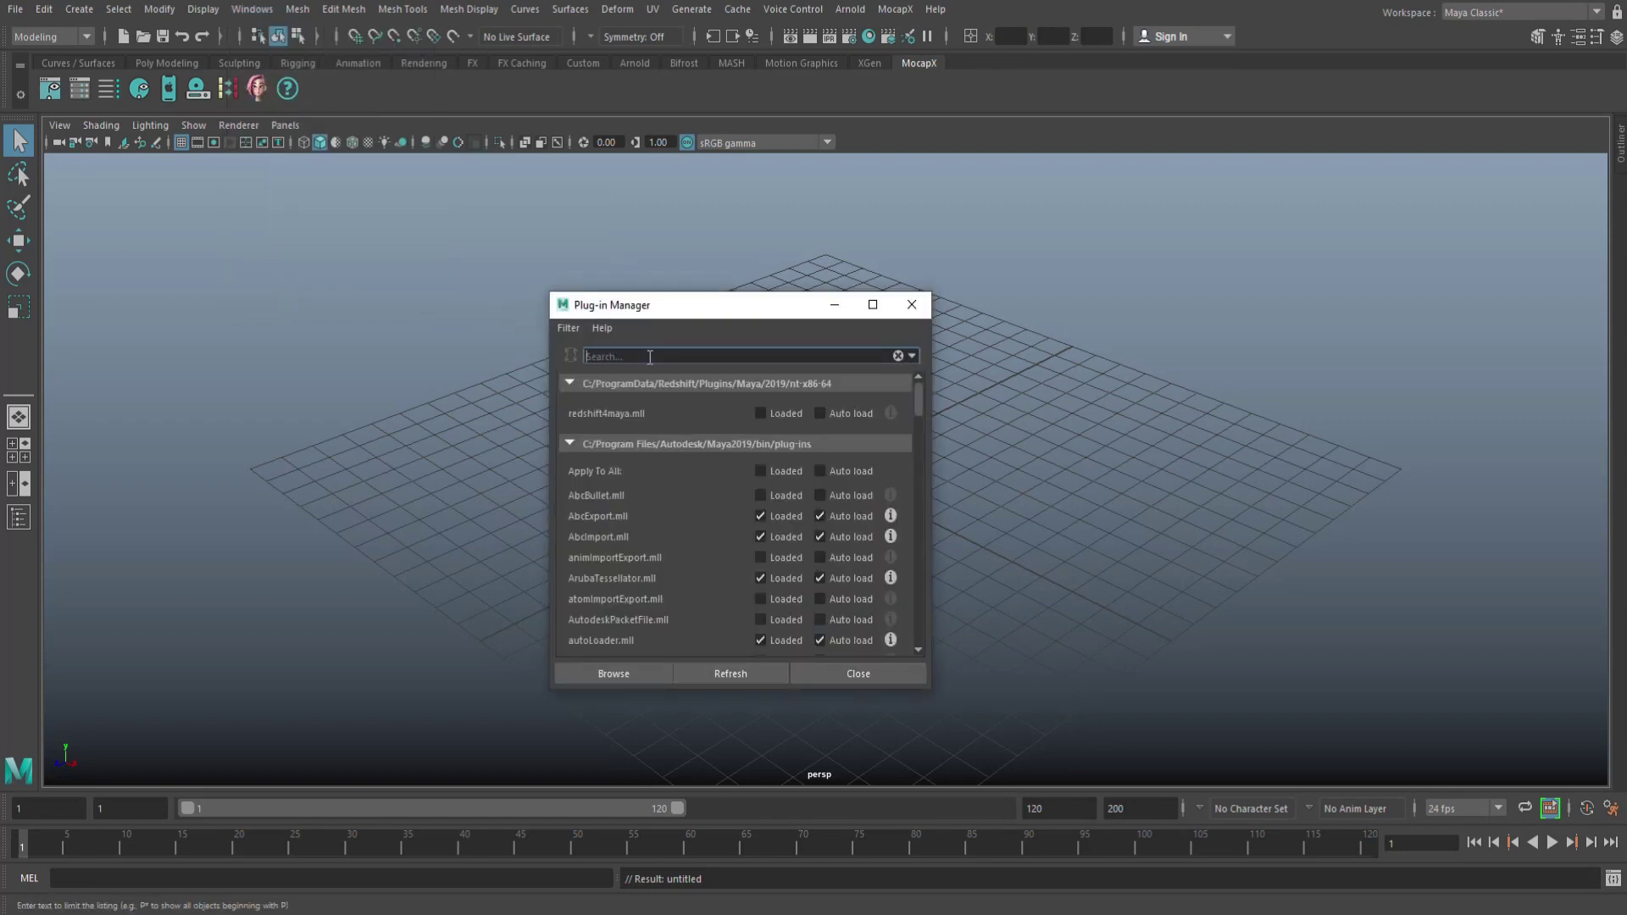
text(mocap)
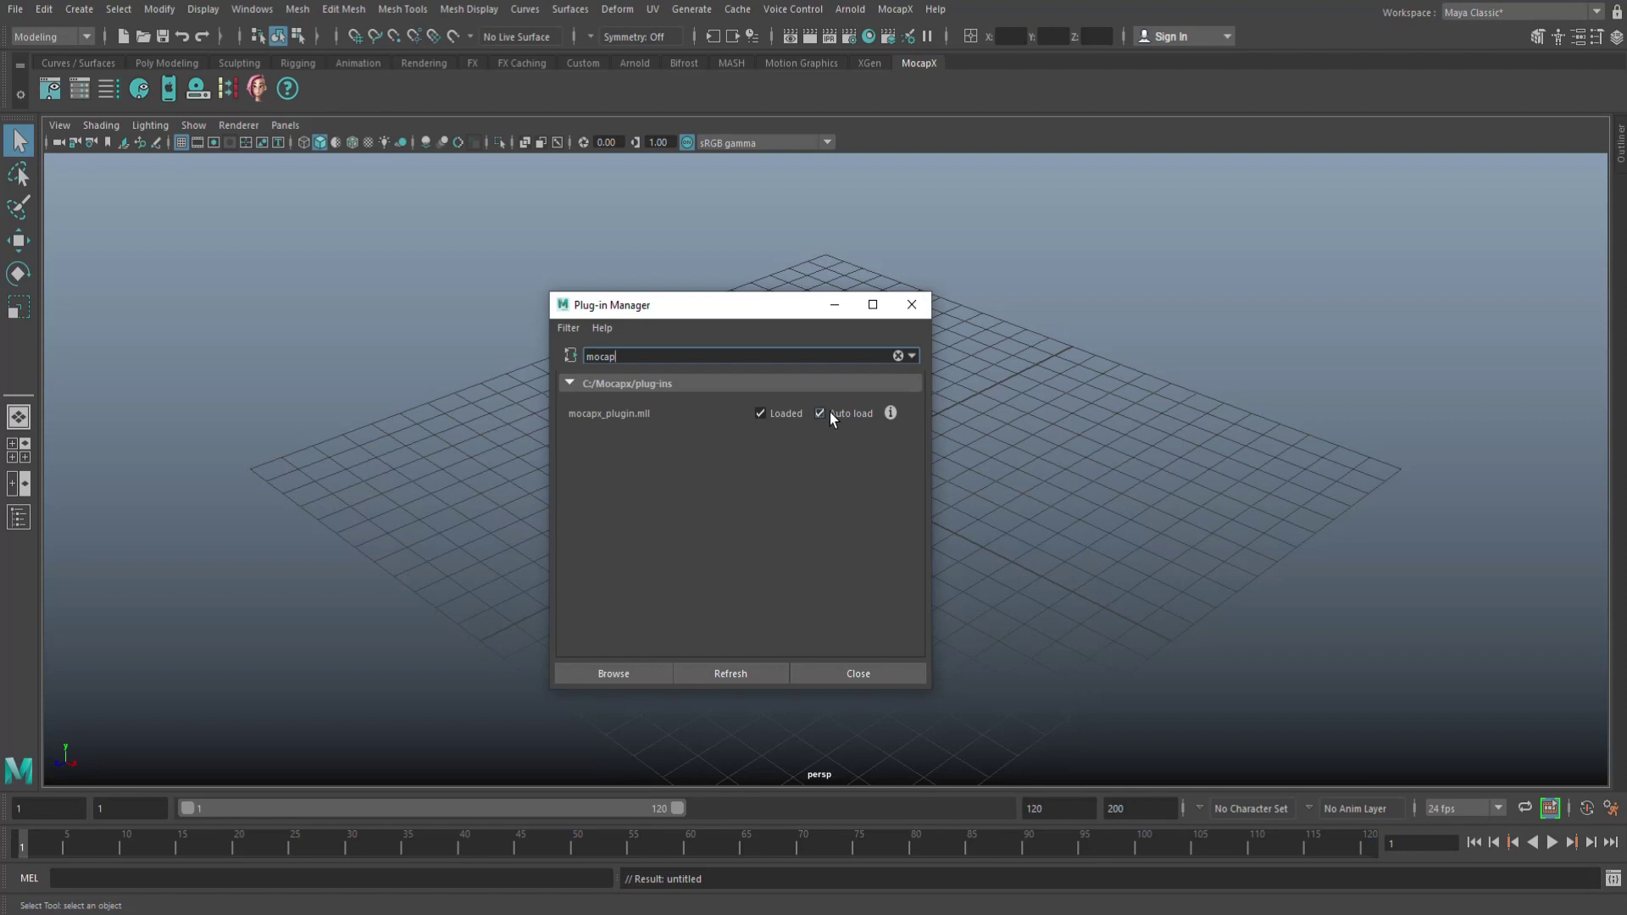
click(911, 307)
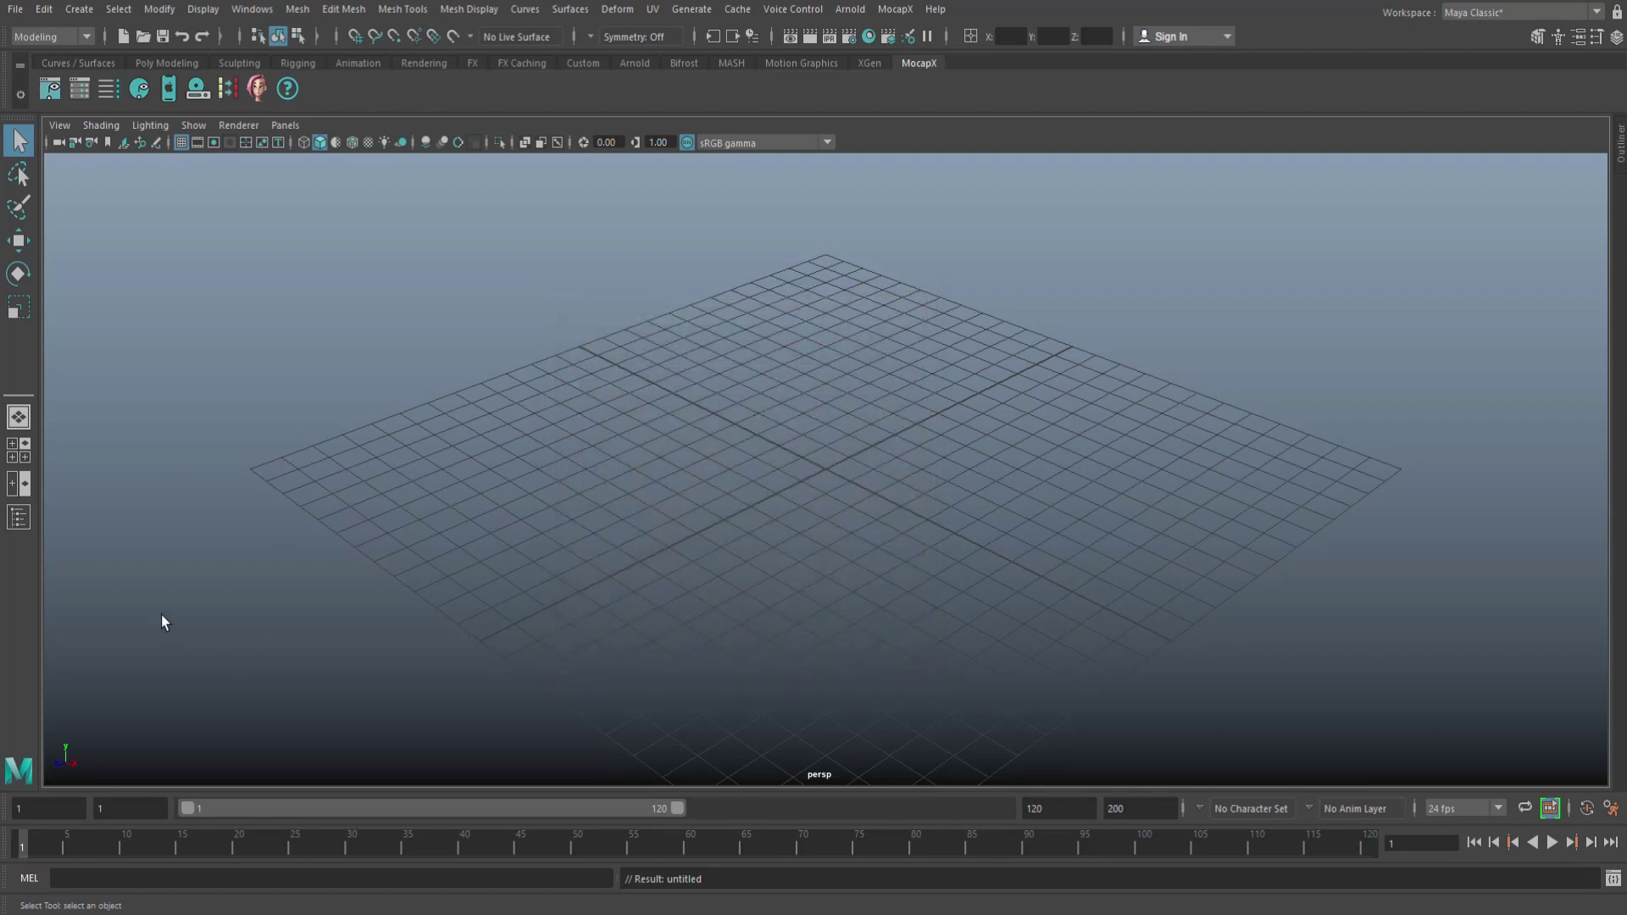
alt+drag(593, 494, 531, 512)
scroll(593, 530, down, 5)
alt+drag(680, 539, 566, 558)
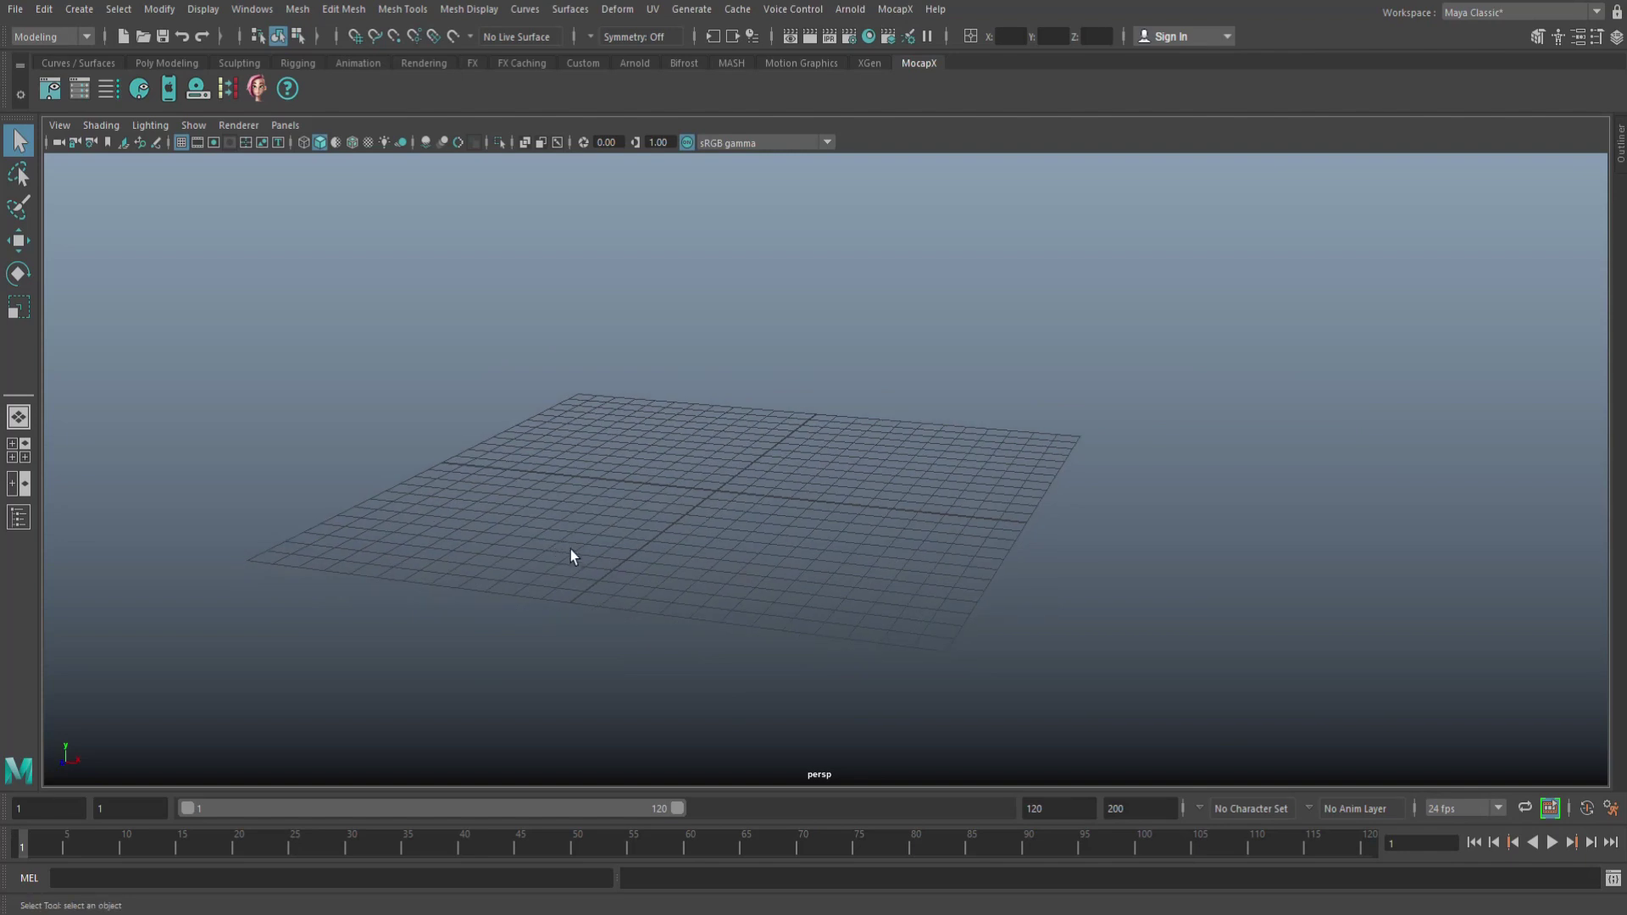
scroll(615, 557, up, 3)
alt+middle_drag(588, 585, 716, 508)
scroll(697, 542, down, 2)
scroll(694, 547, up, 2)
mouse_move(439, 559)
alt+mouse_down()
mouse_move(450, 534)
mouse_move(429, 577)
mouse_move(436, 556)
alt+mouse_up()
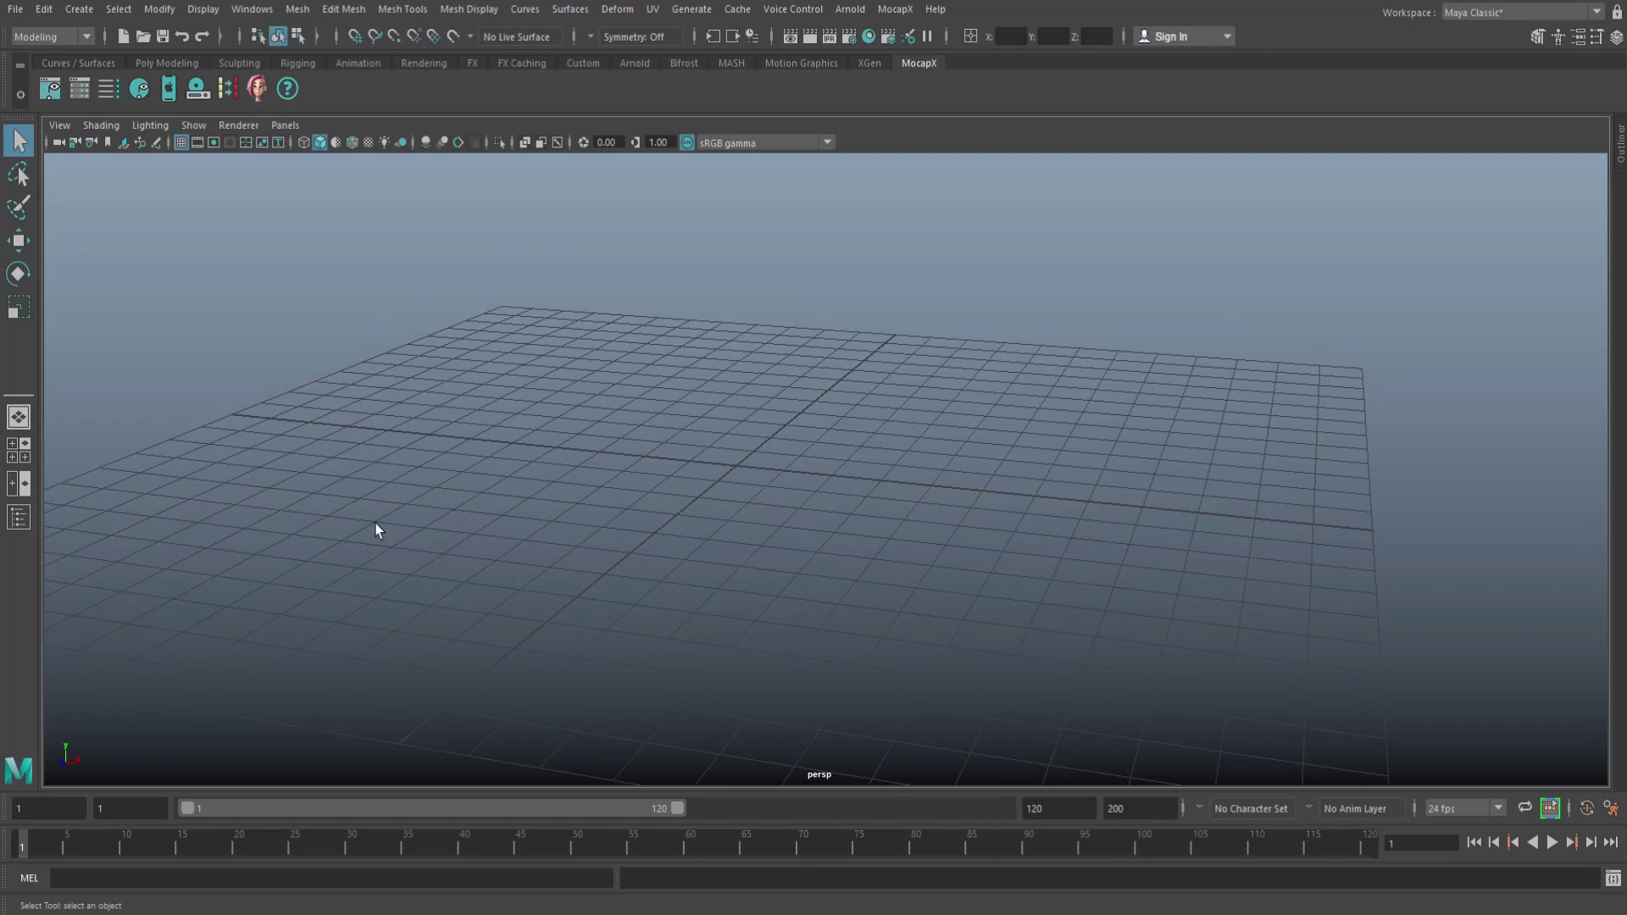
Load the MocapX example head scene, head_scene.ma.
click(258, 89)
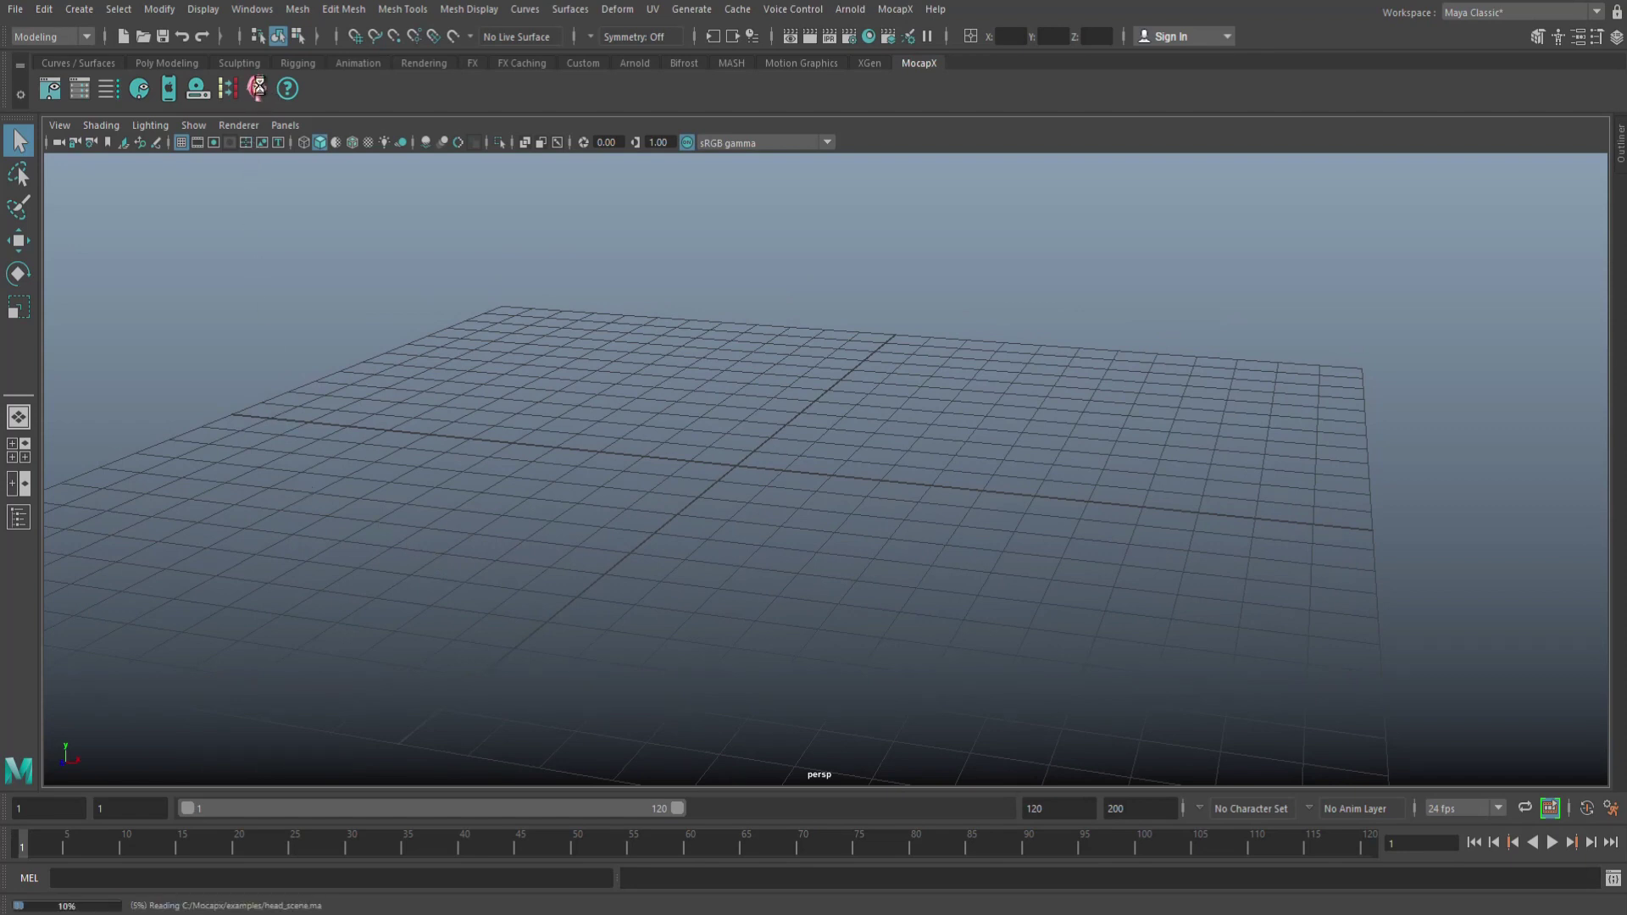
alt+drag(753, 549, 836, 643)
scroll(803, 525, up, 2)
scroll(832, 654, up, 5)
scroll(836, 642, down, 3)
alt+middle_drag(827, 642, 915, 657)
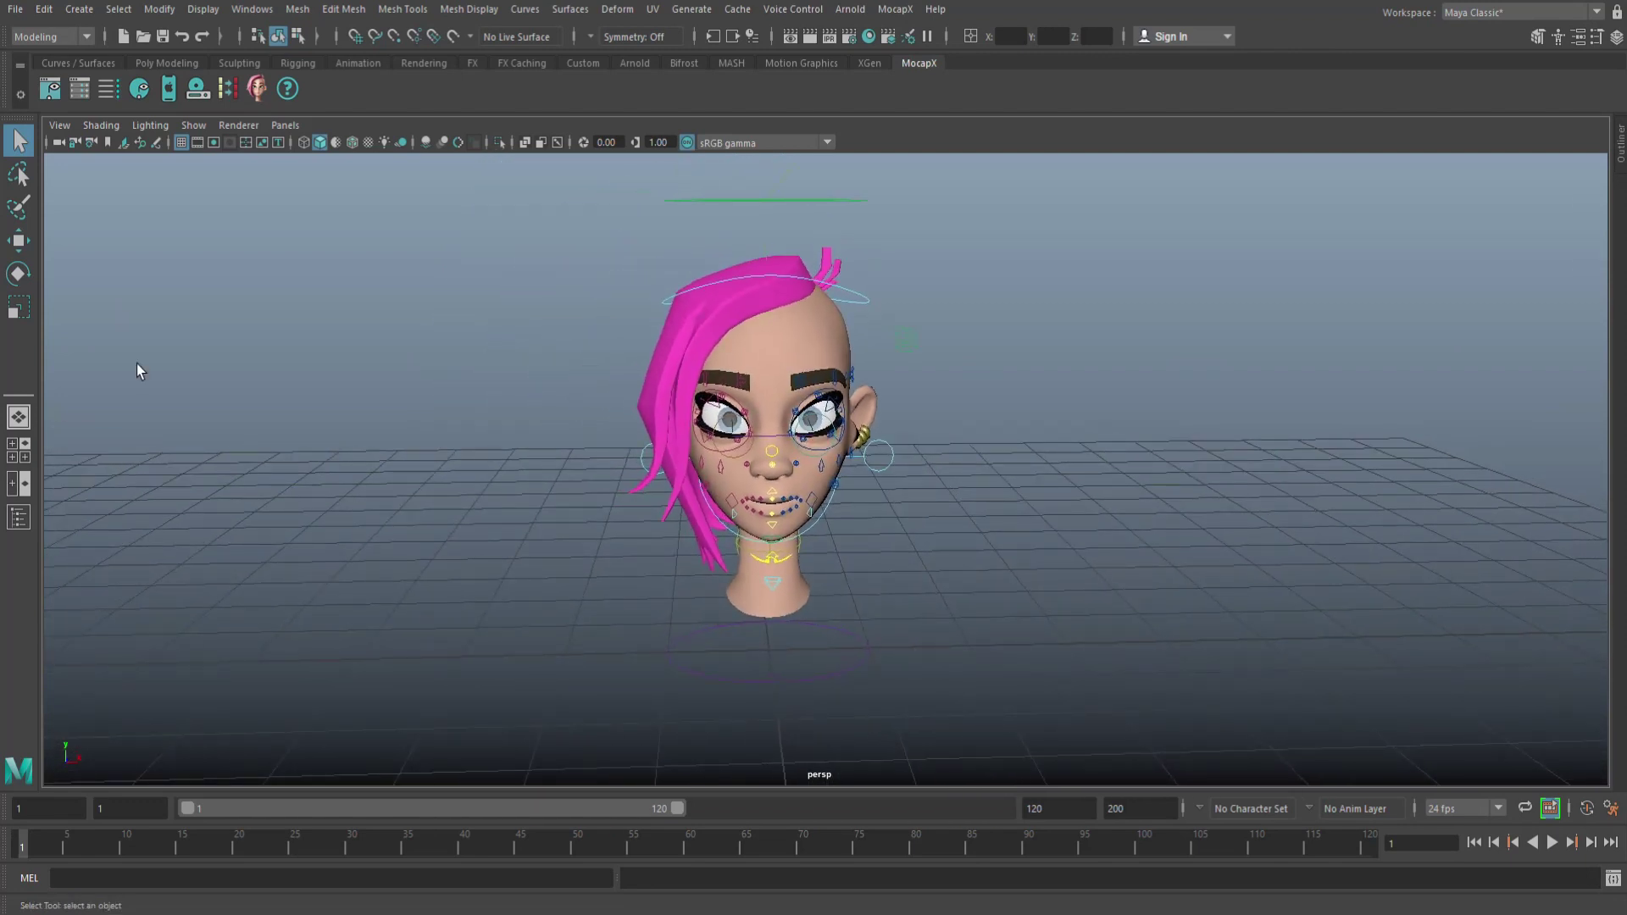
Examine the head's facial poses in an enlarged MocapX Poselib Editor, then minimize the editor.
click(49, 90)
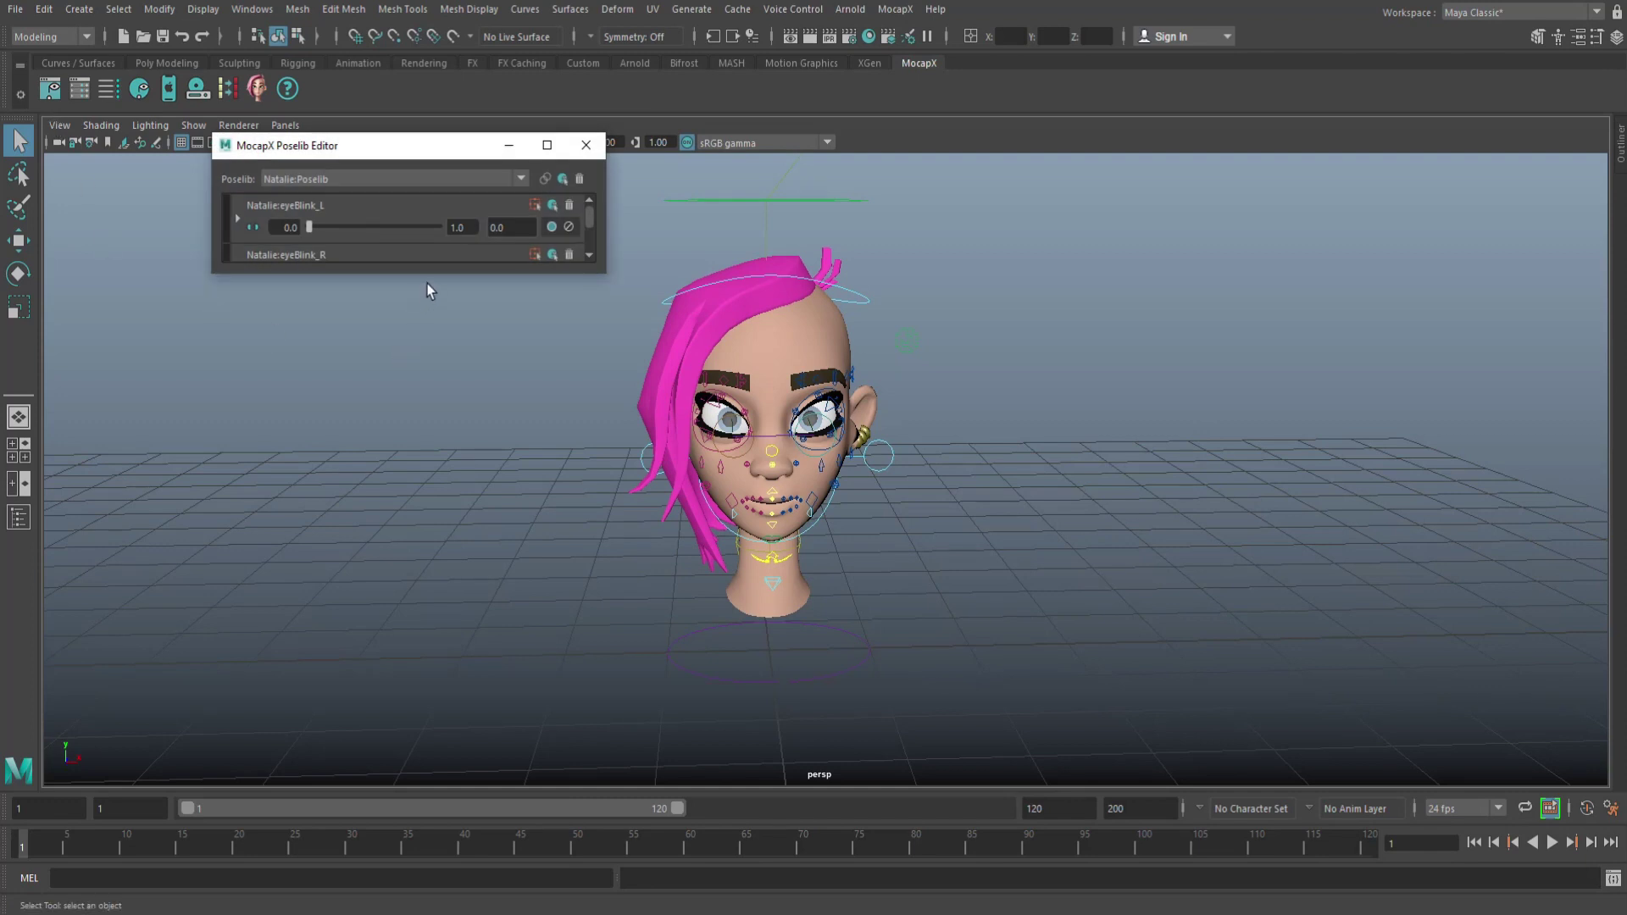
drag(433, 272, 447, 699)
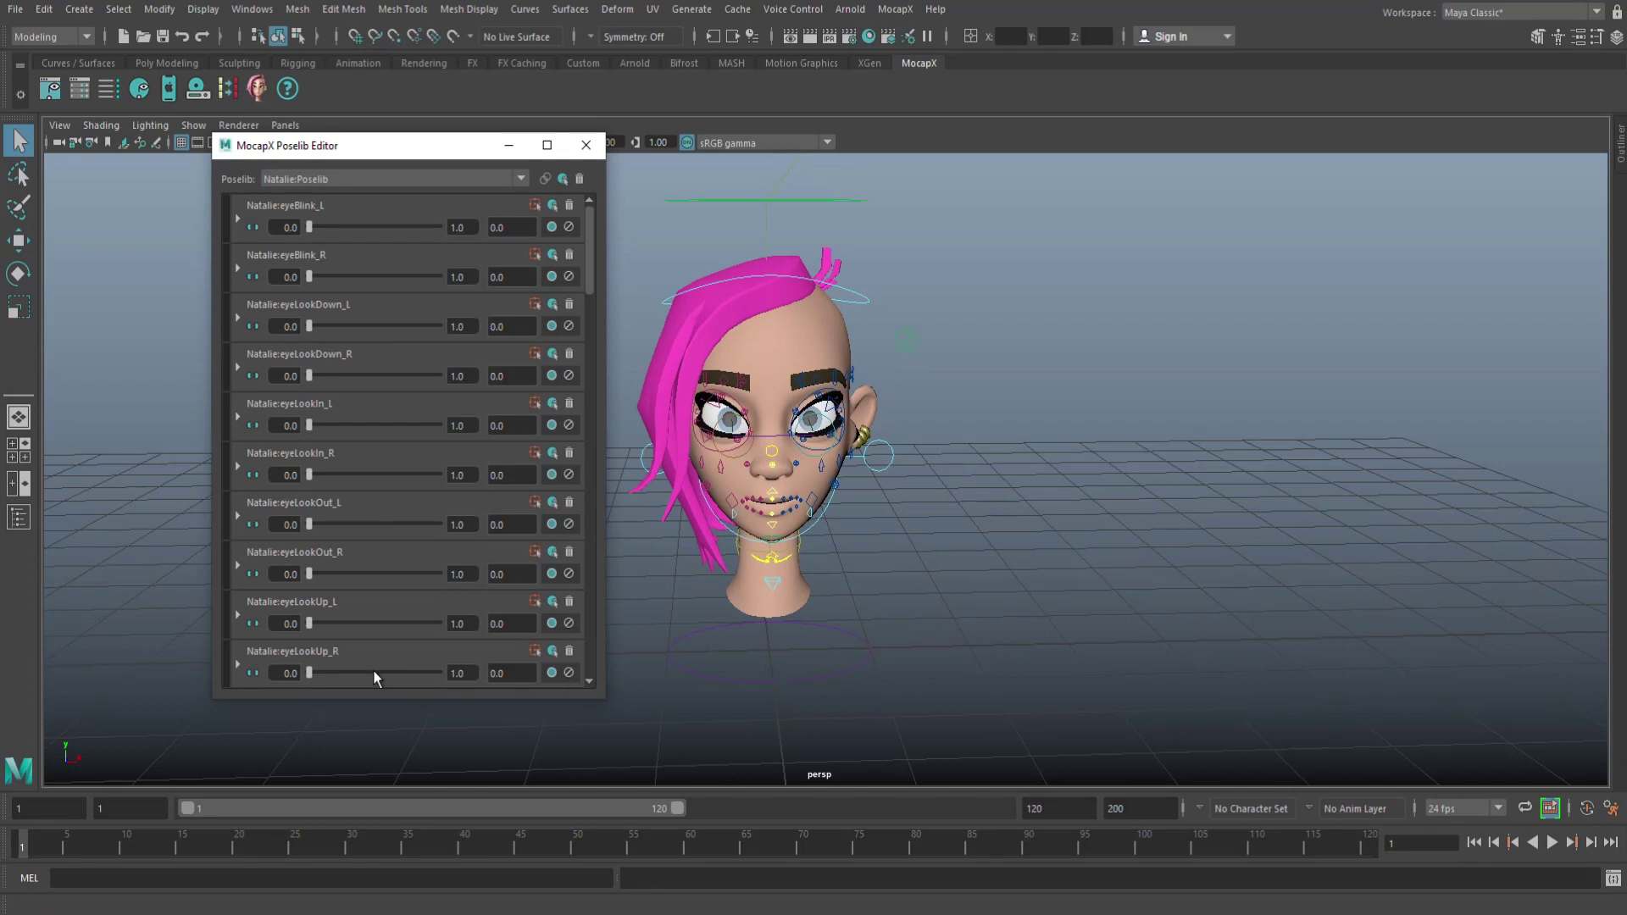
drag(381, 157, 1160, 178)
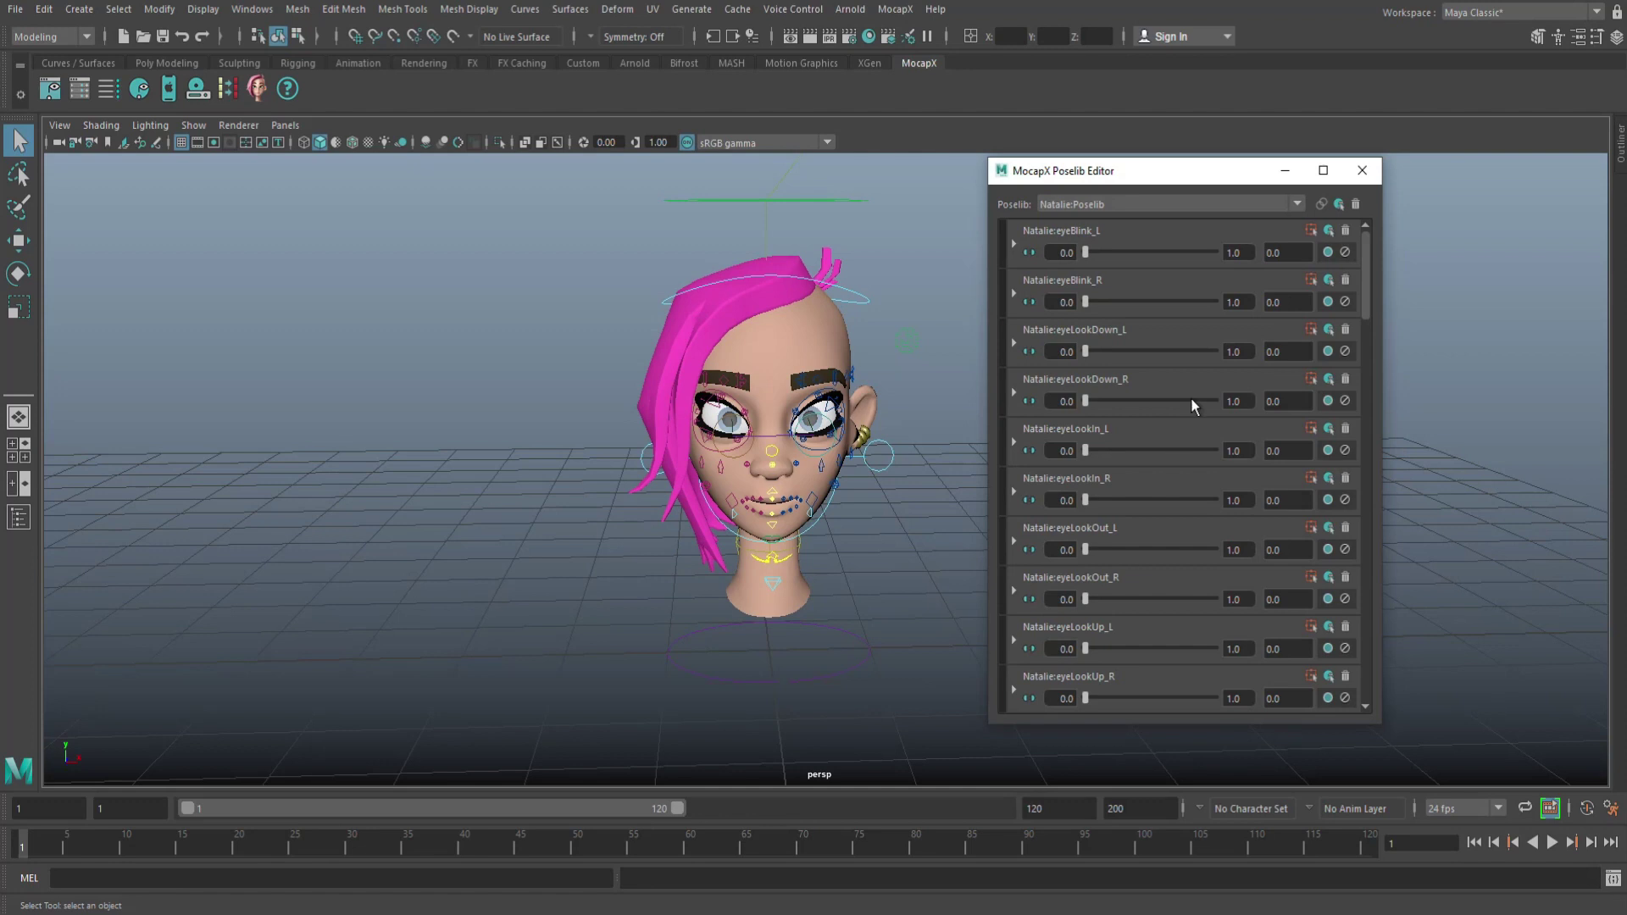
click(1285, 176)
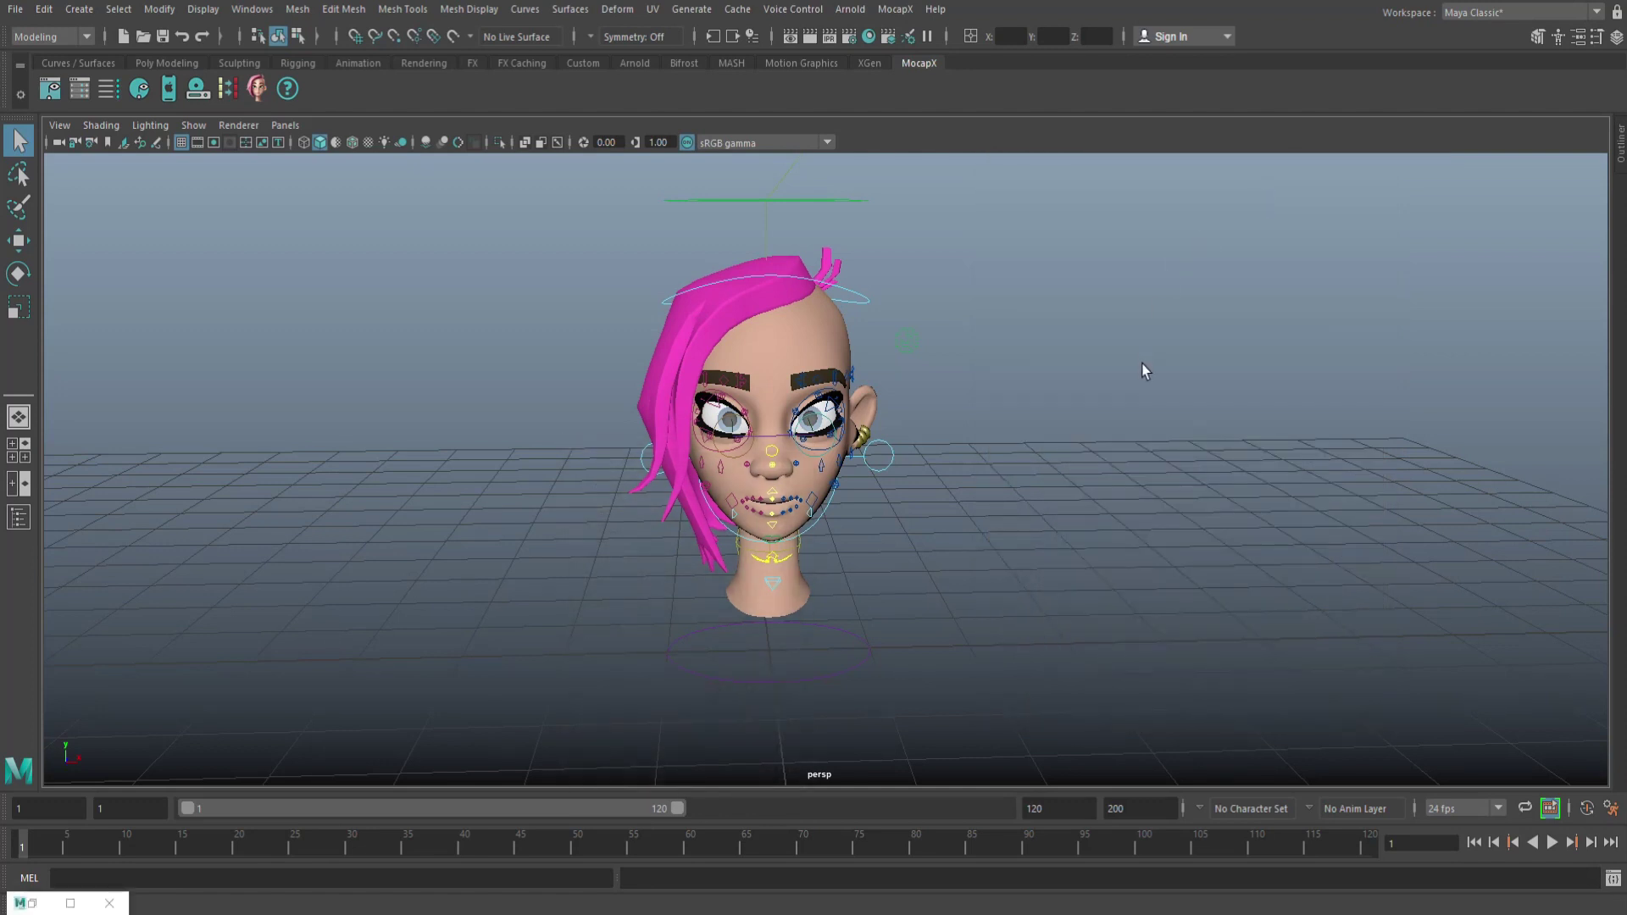
mouse_move(1046, 563)
alt+mouse_down()
mouse_move(1053, 534)
mouse_move(1054, 556)
alt+mouse_up()
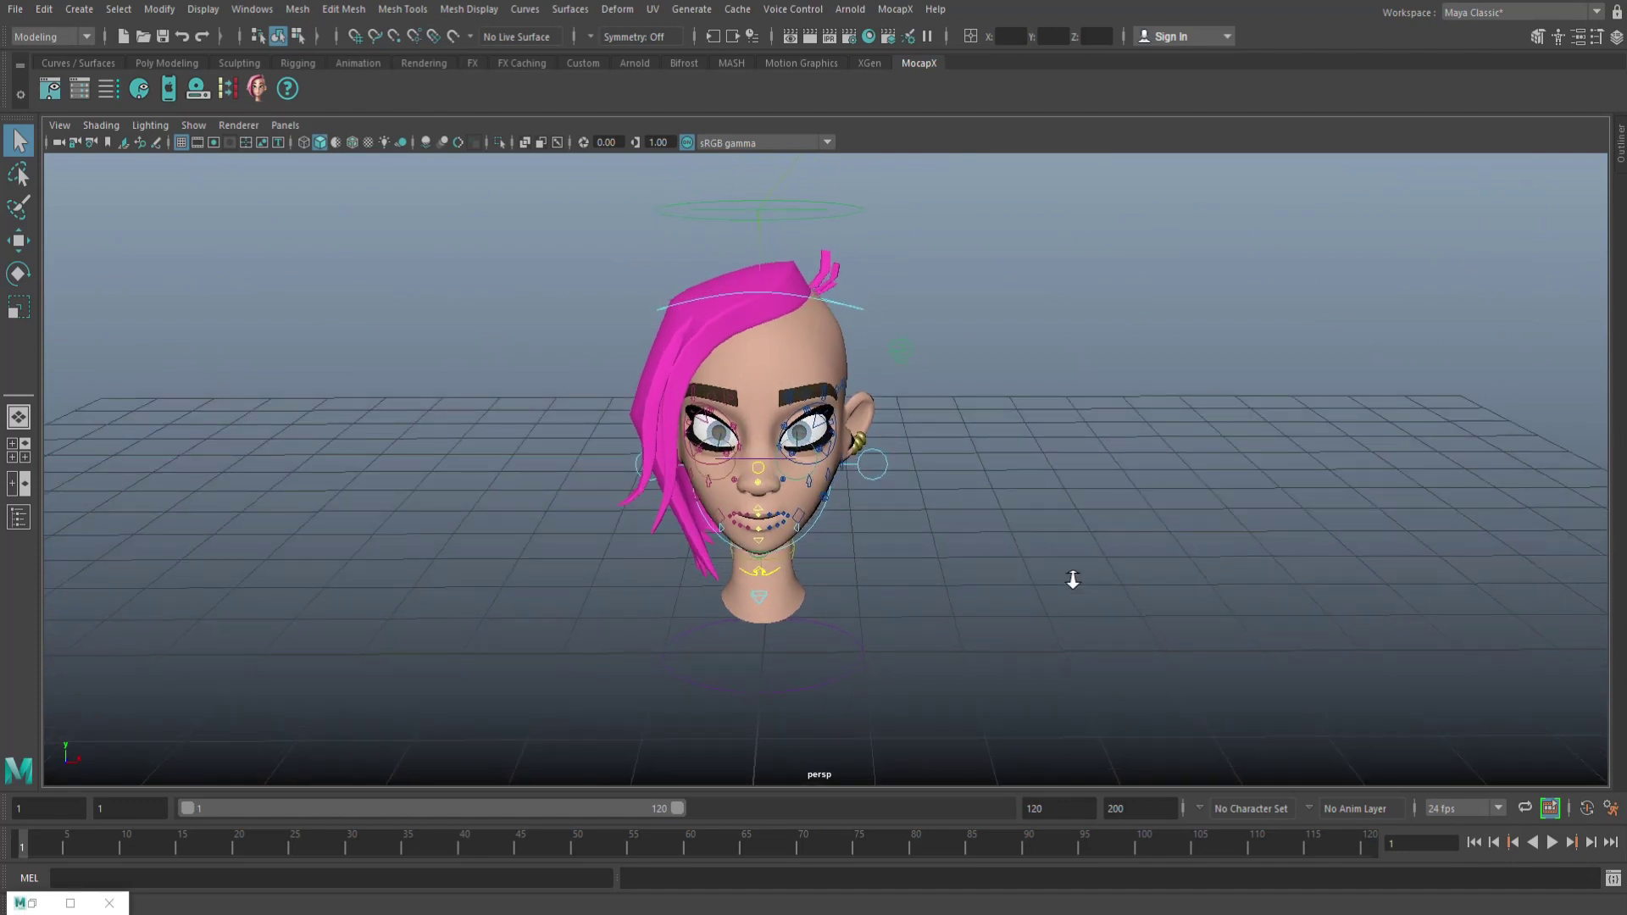
scroll(835, 559, up, 3)
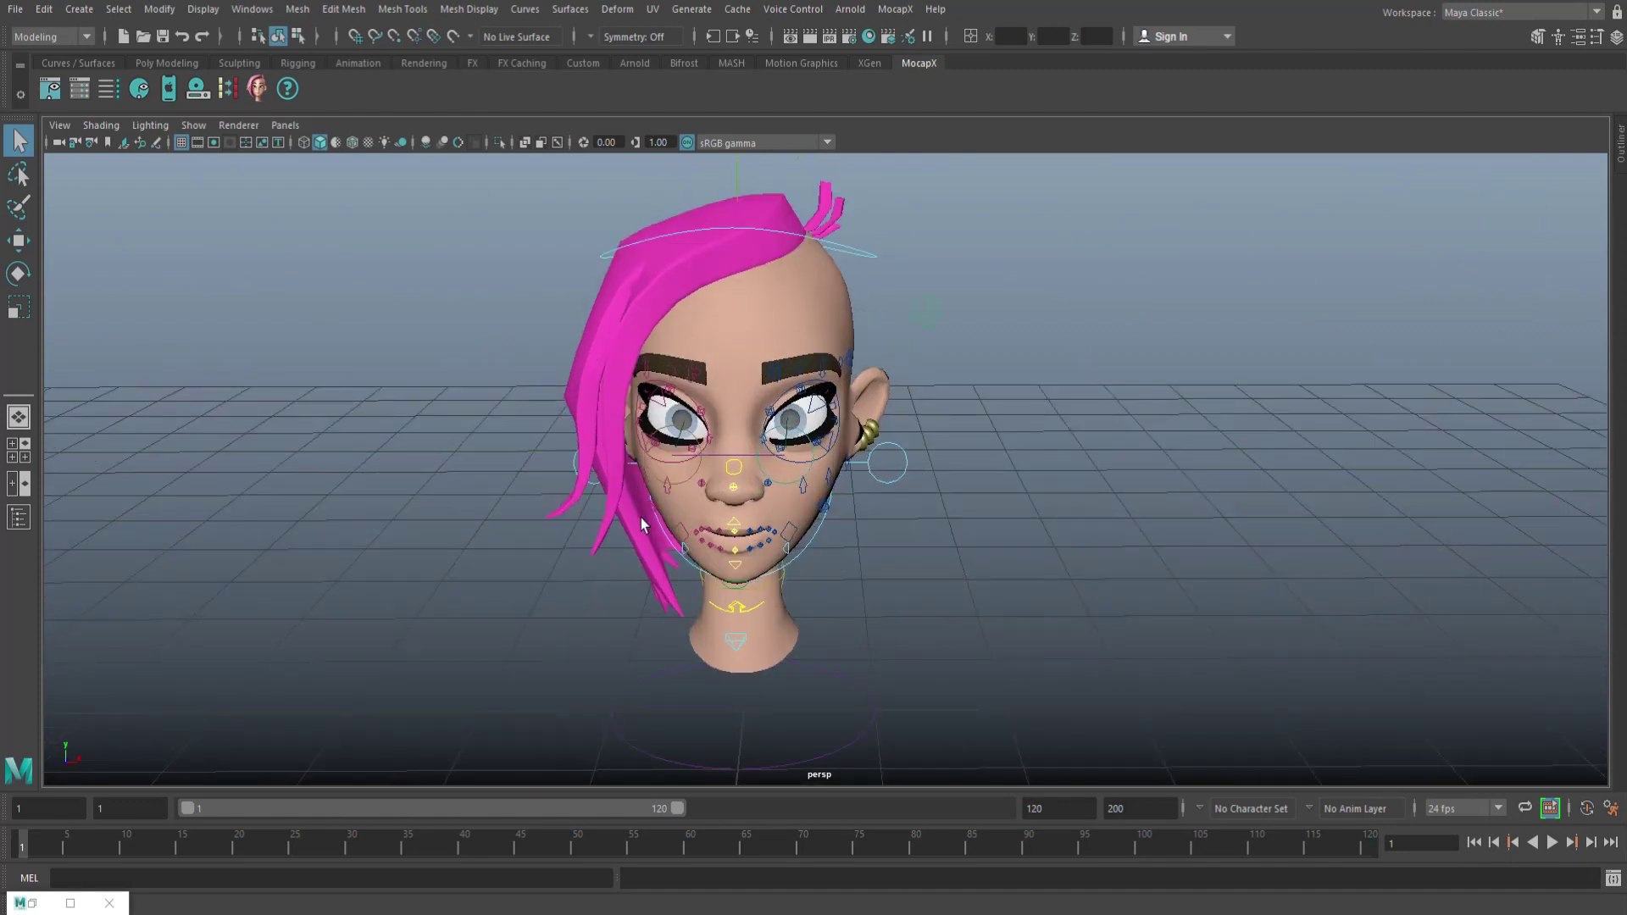
mouse_move(938, 592)
alt+mouse_down()
mouse_move(944, 574)
mouse_move(947, 592)
alt+mouse_up()
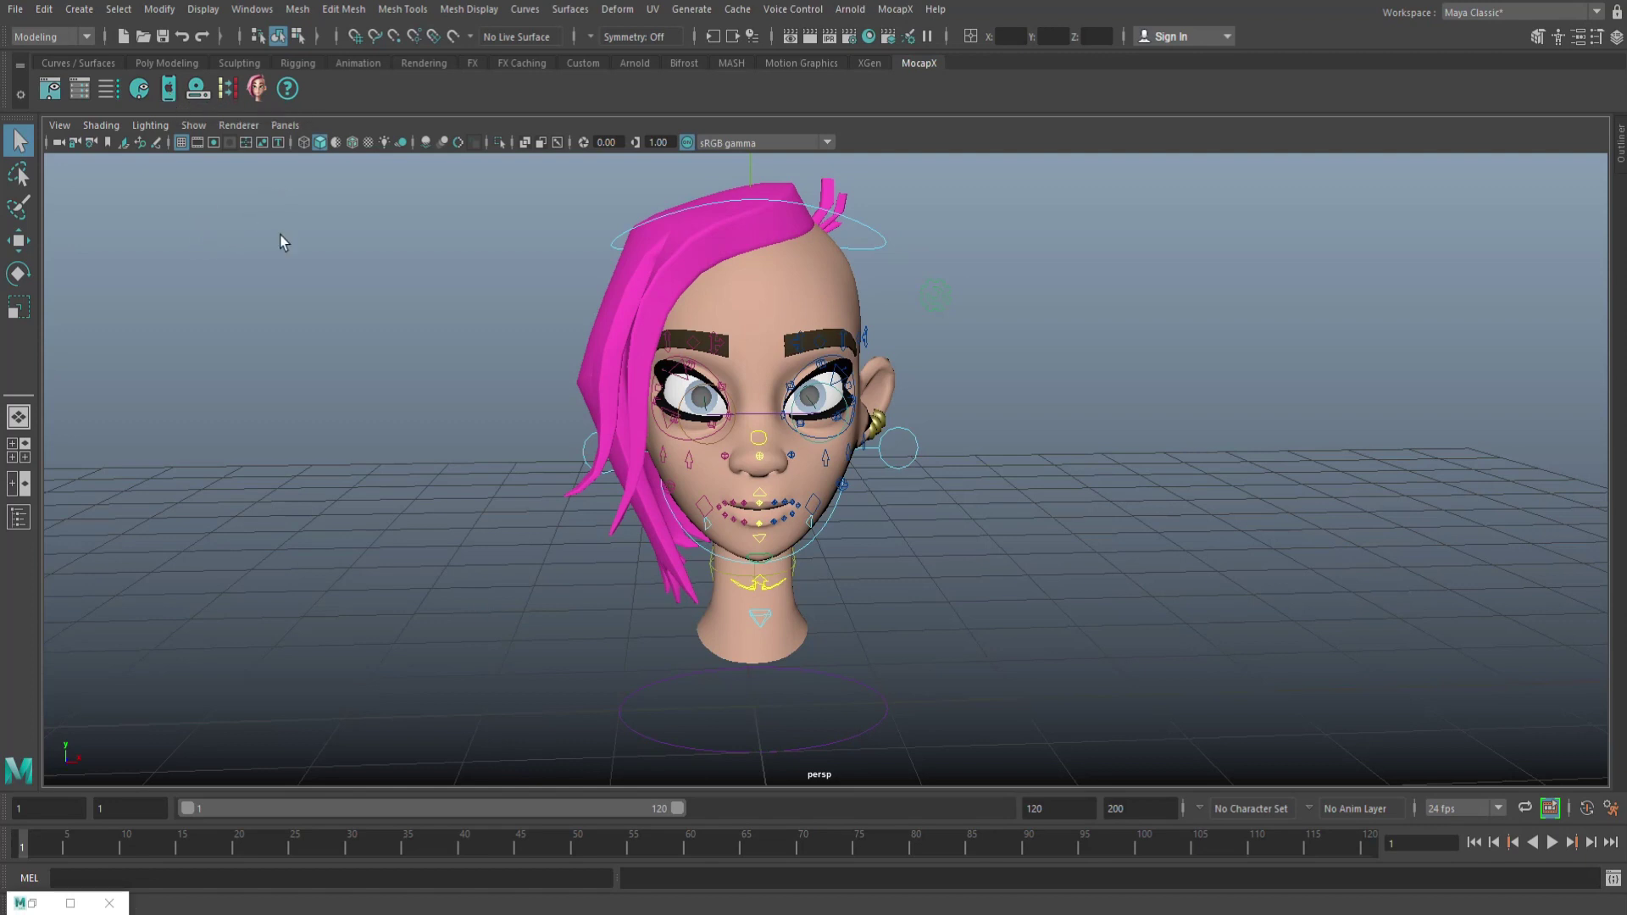
Create a MocapX RealTime Device and connect it over USB.
click(168, 100)
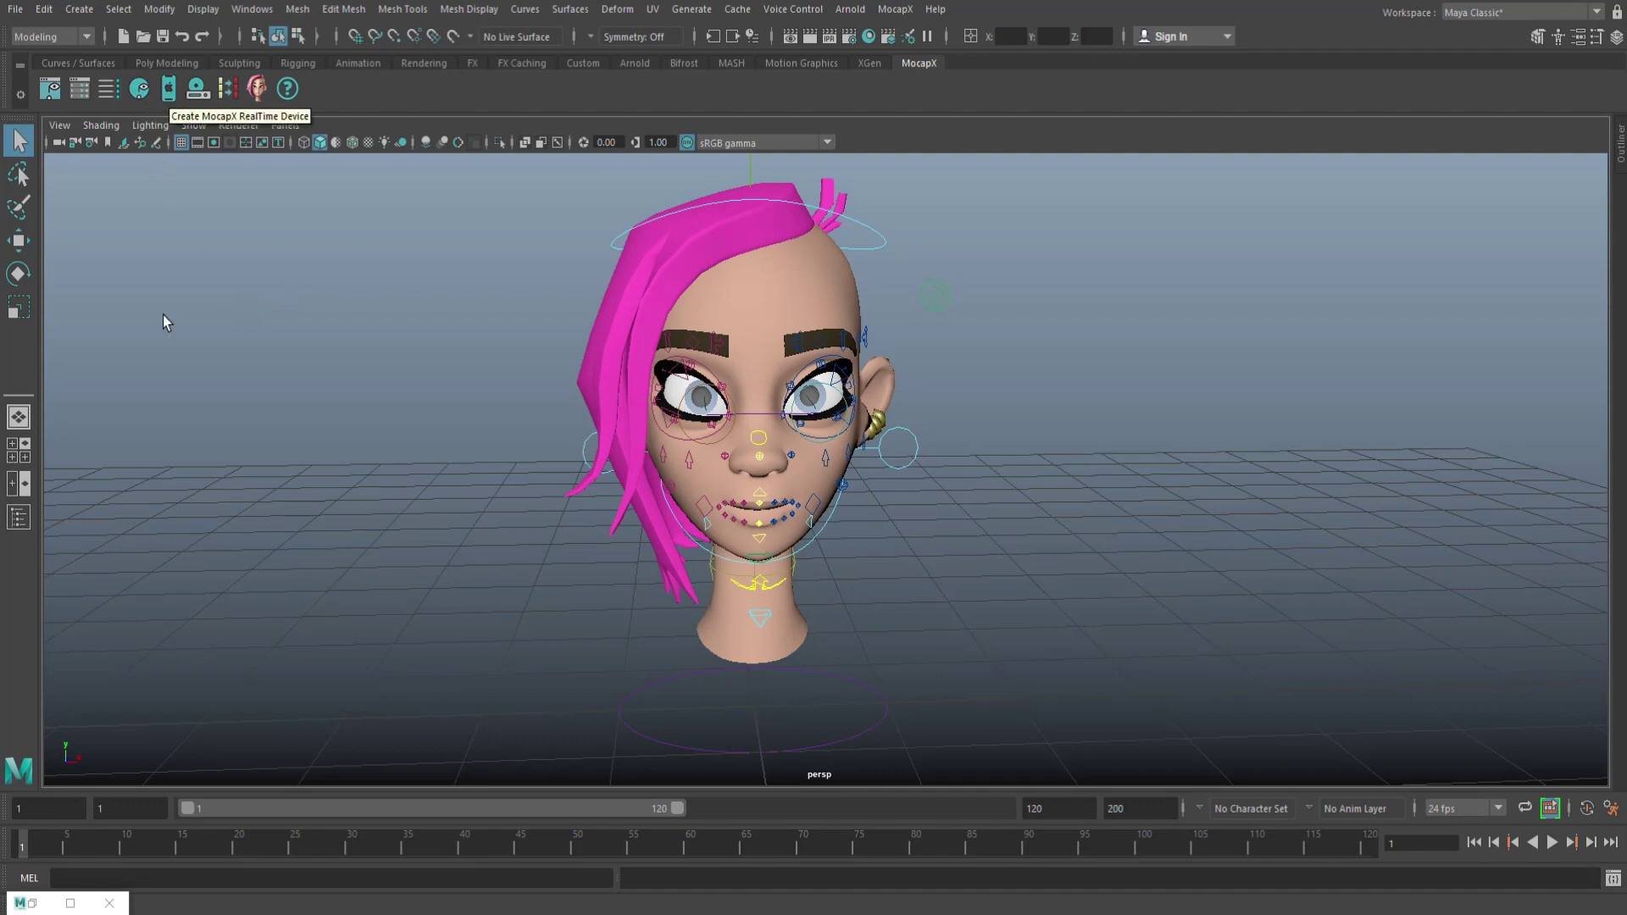
click(109, 903)
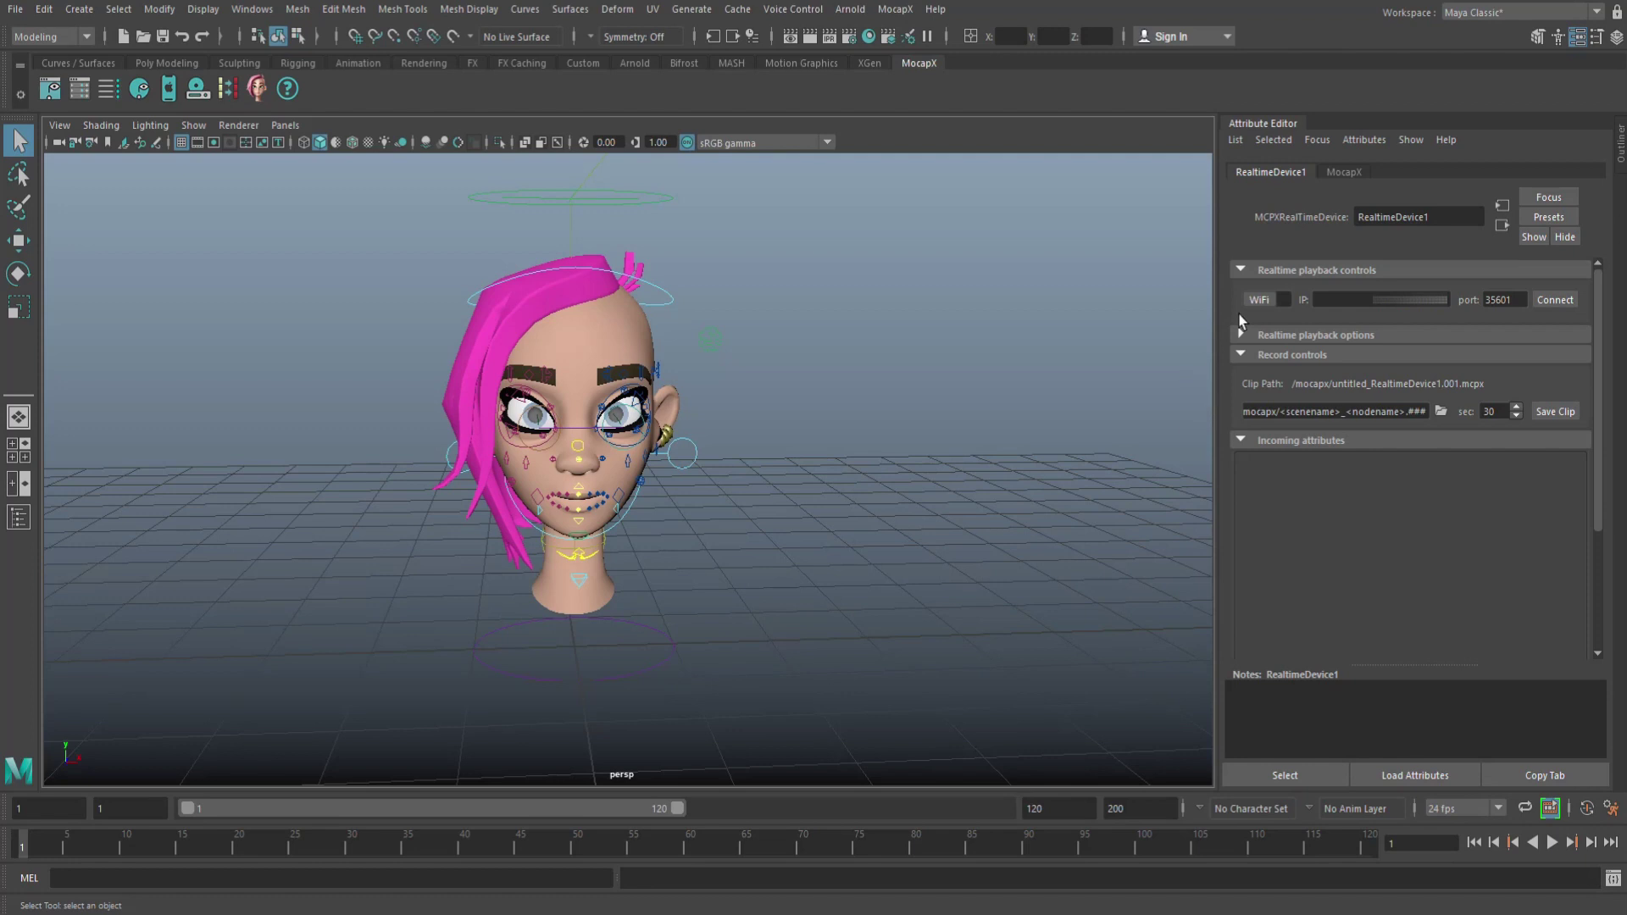
click(1284, 305)
click(1250, 301)
click(1284, 304)
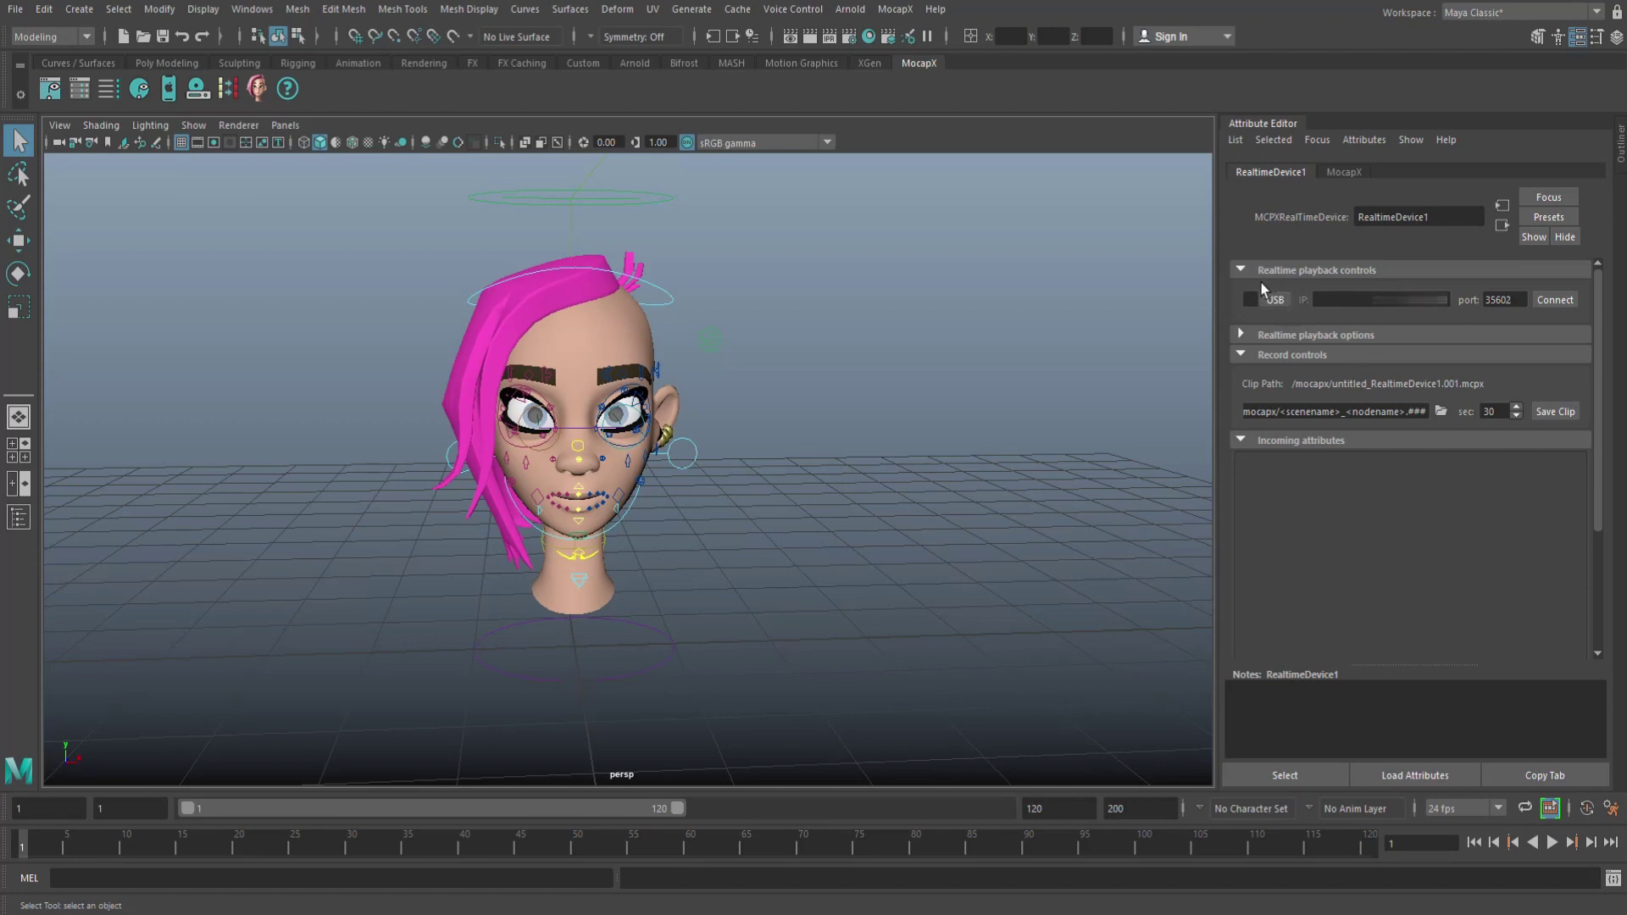
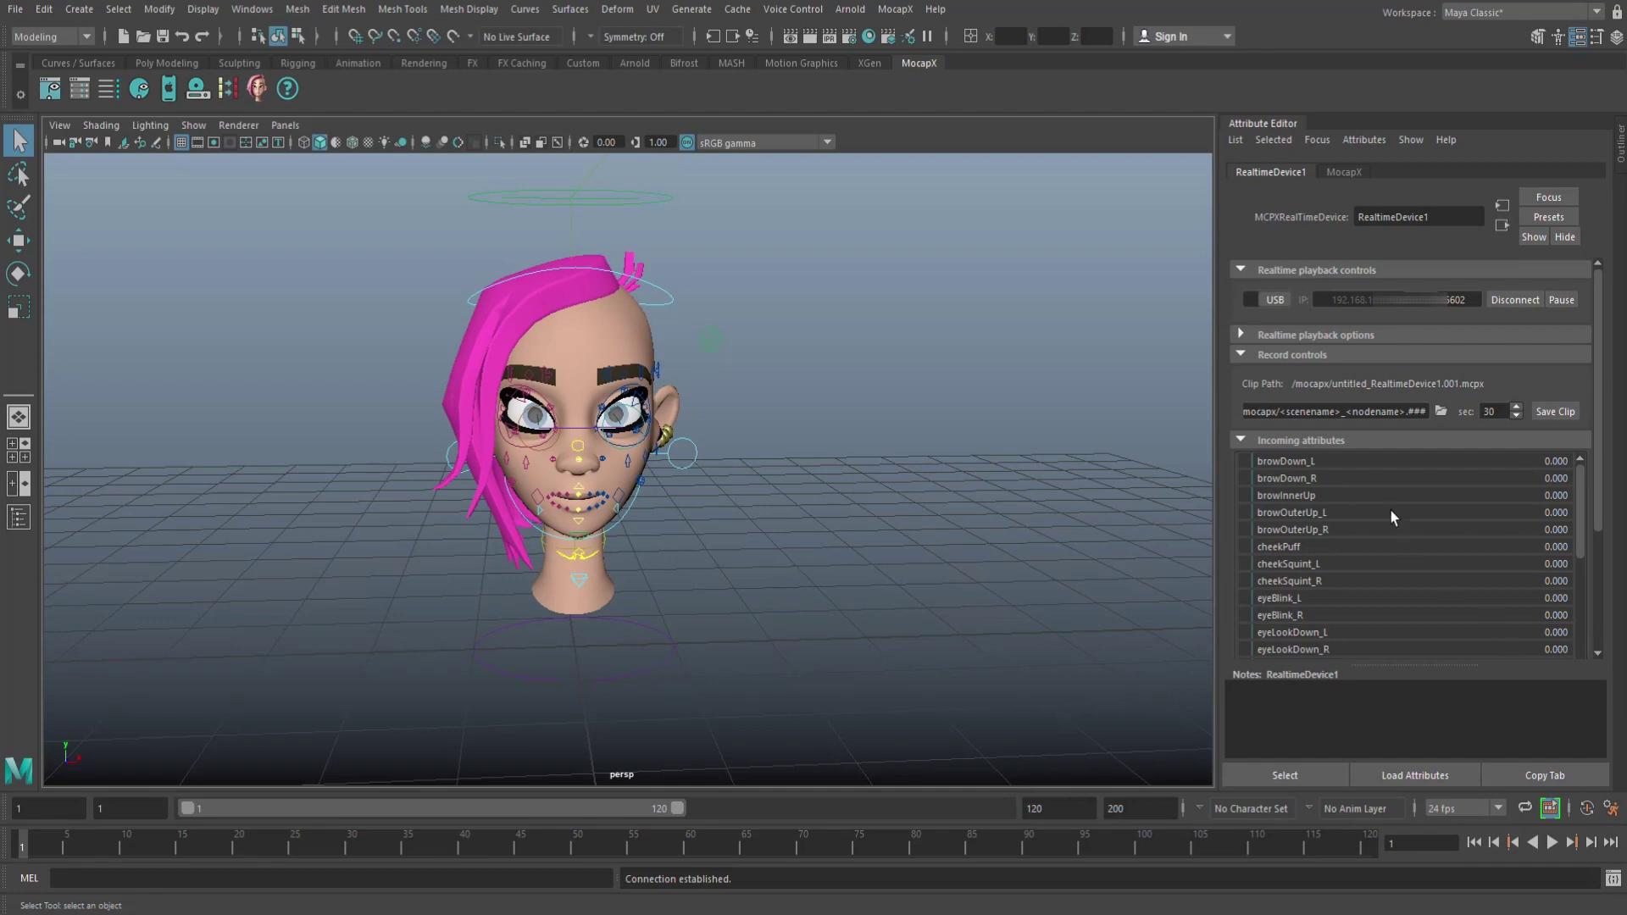
Attach all poses of Natalie:Poselib to the realtime device in the Poselib Editor and minimize the editor.
scroll(1396, 563, down, 5)
scroll(1389, 593, up, 5)
scroll(1363, 534, down, 1)
click(52, 91)
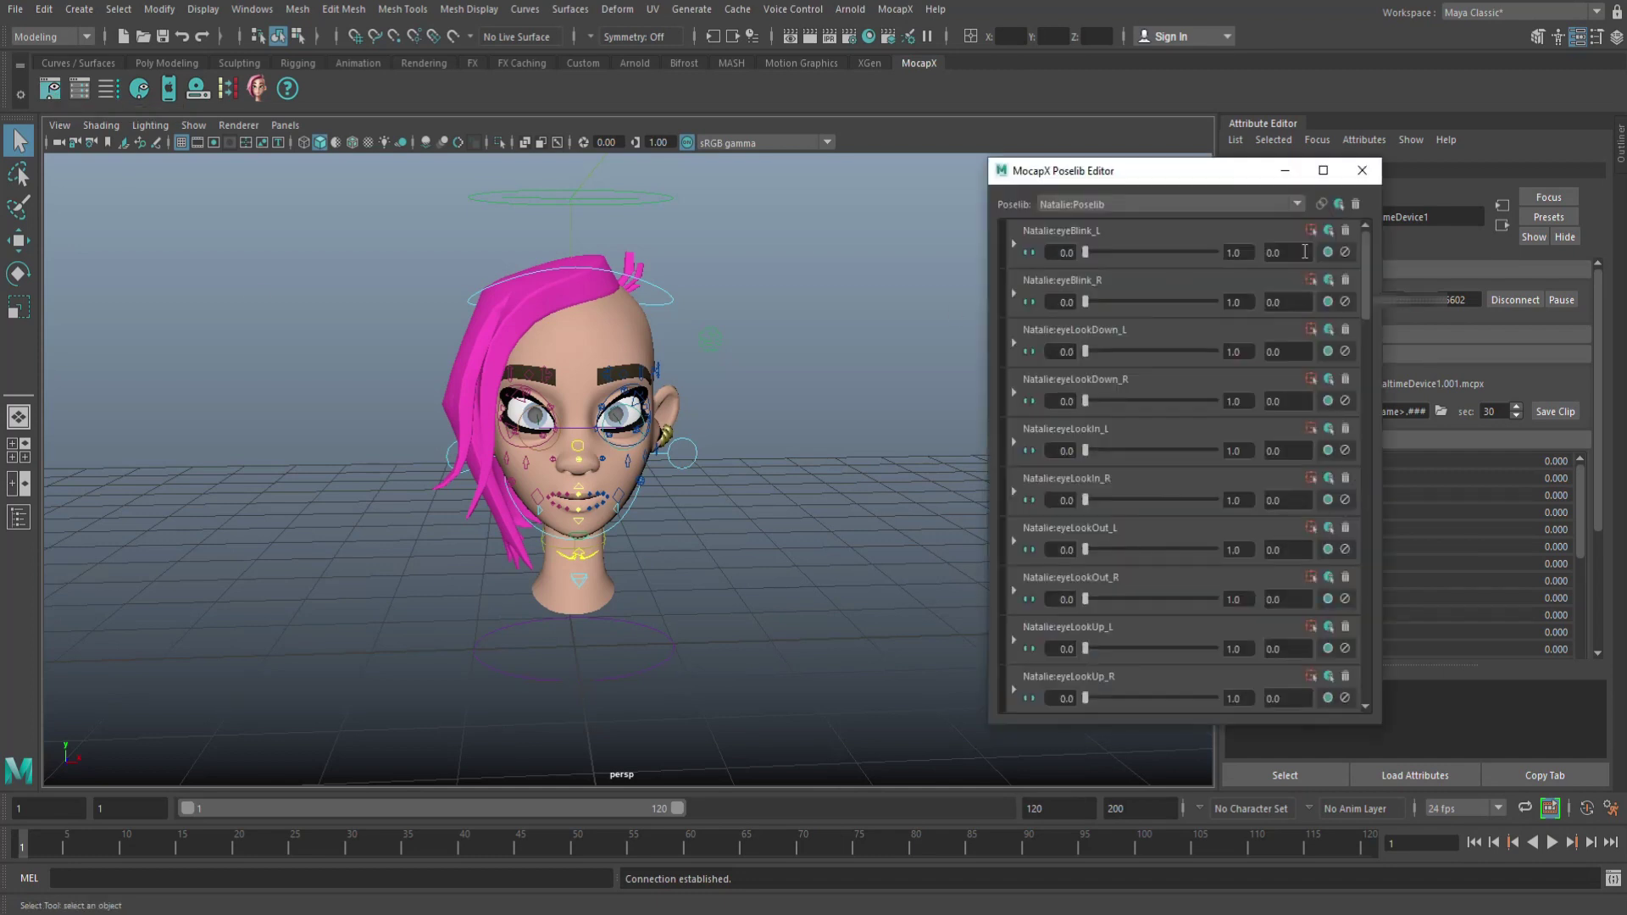
click(1322, 205)
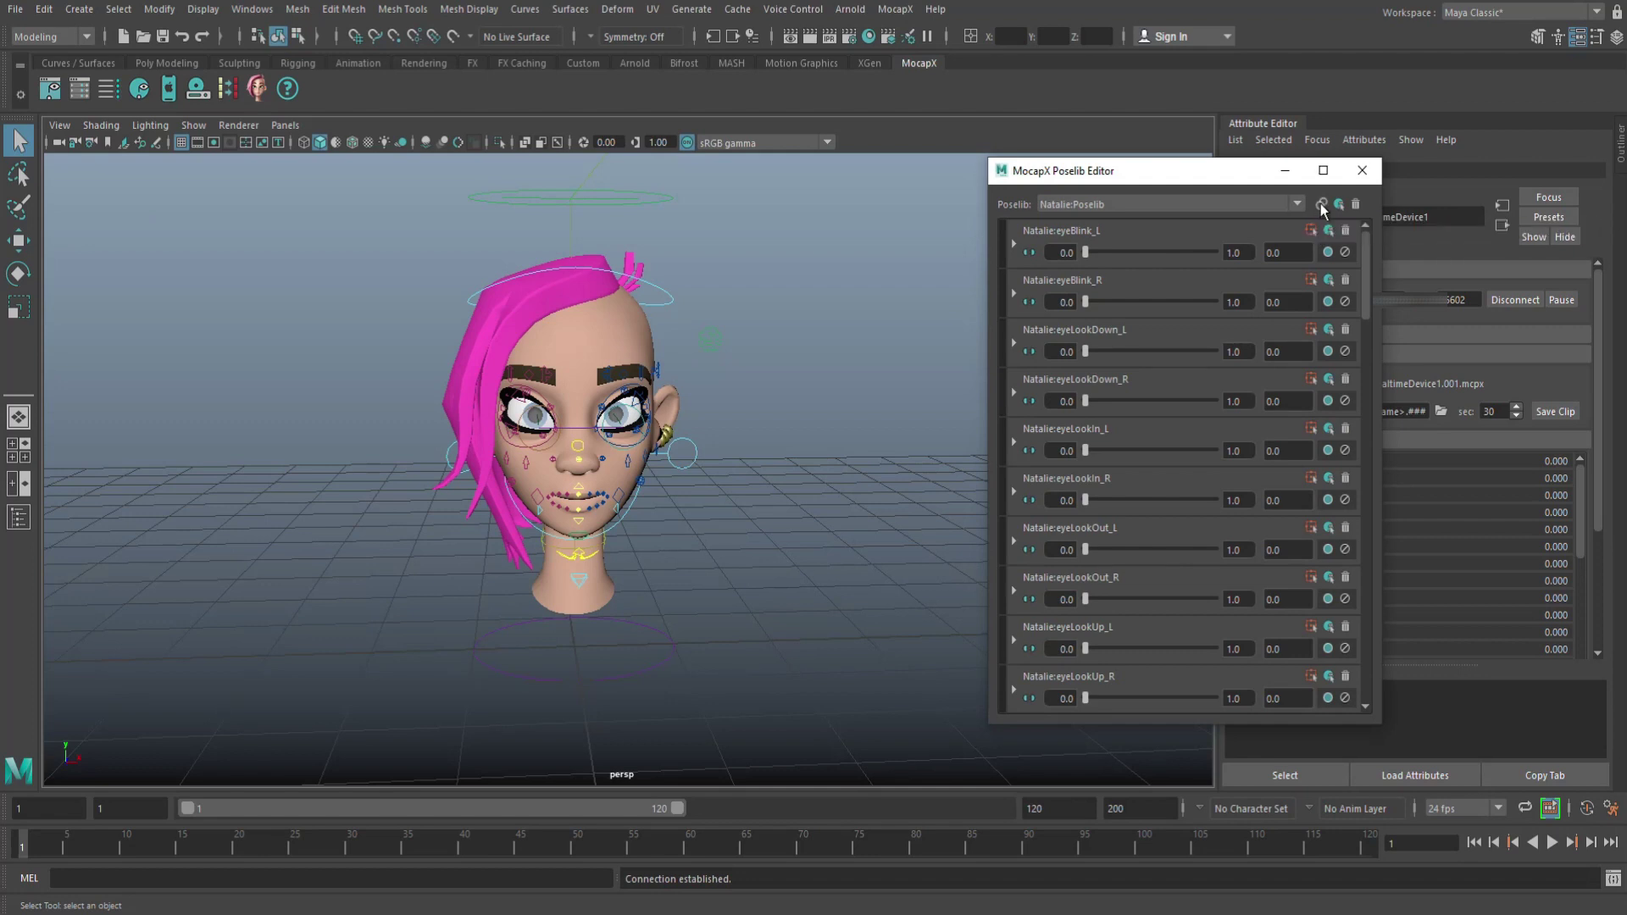
click(1285, 174)
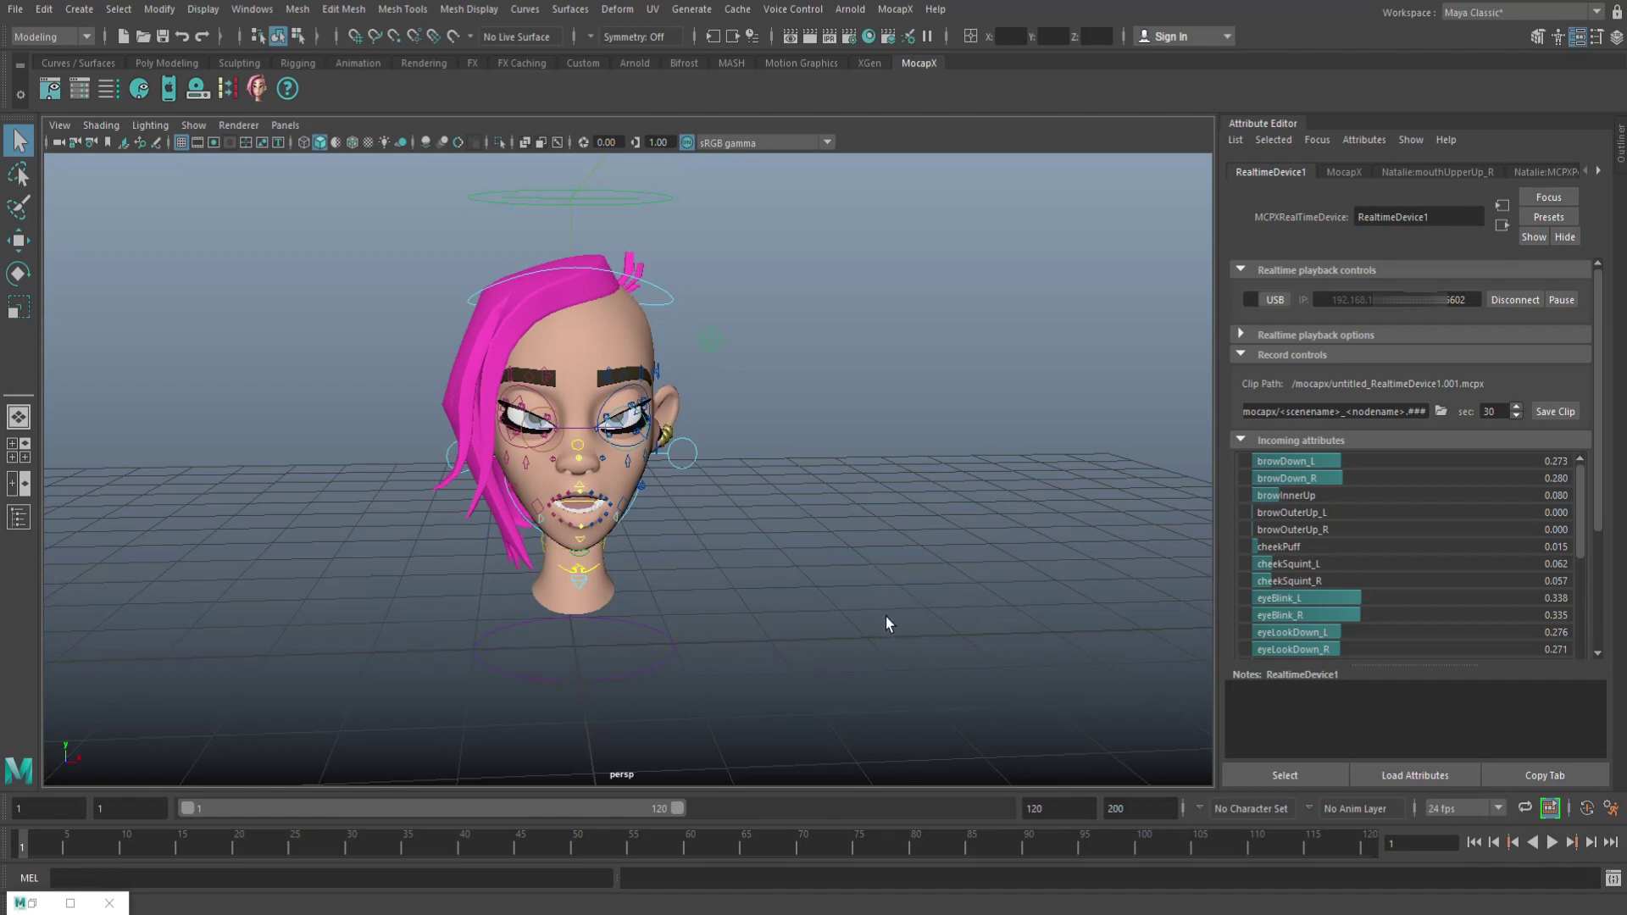
mouse_move(875, 622)
alt+mouse_down()
mouse_move(856, 573)
mouse_move(792, 618)
mouse_move(822, 636)
mouse_move(890, 610)
mouse_move(850, 607)
mouse_move(861, 628)
mouse_move(860, 613)
alt+mouse_up()
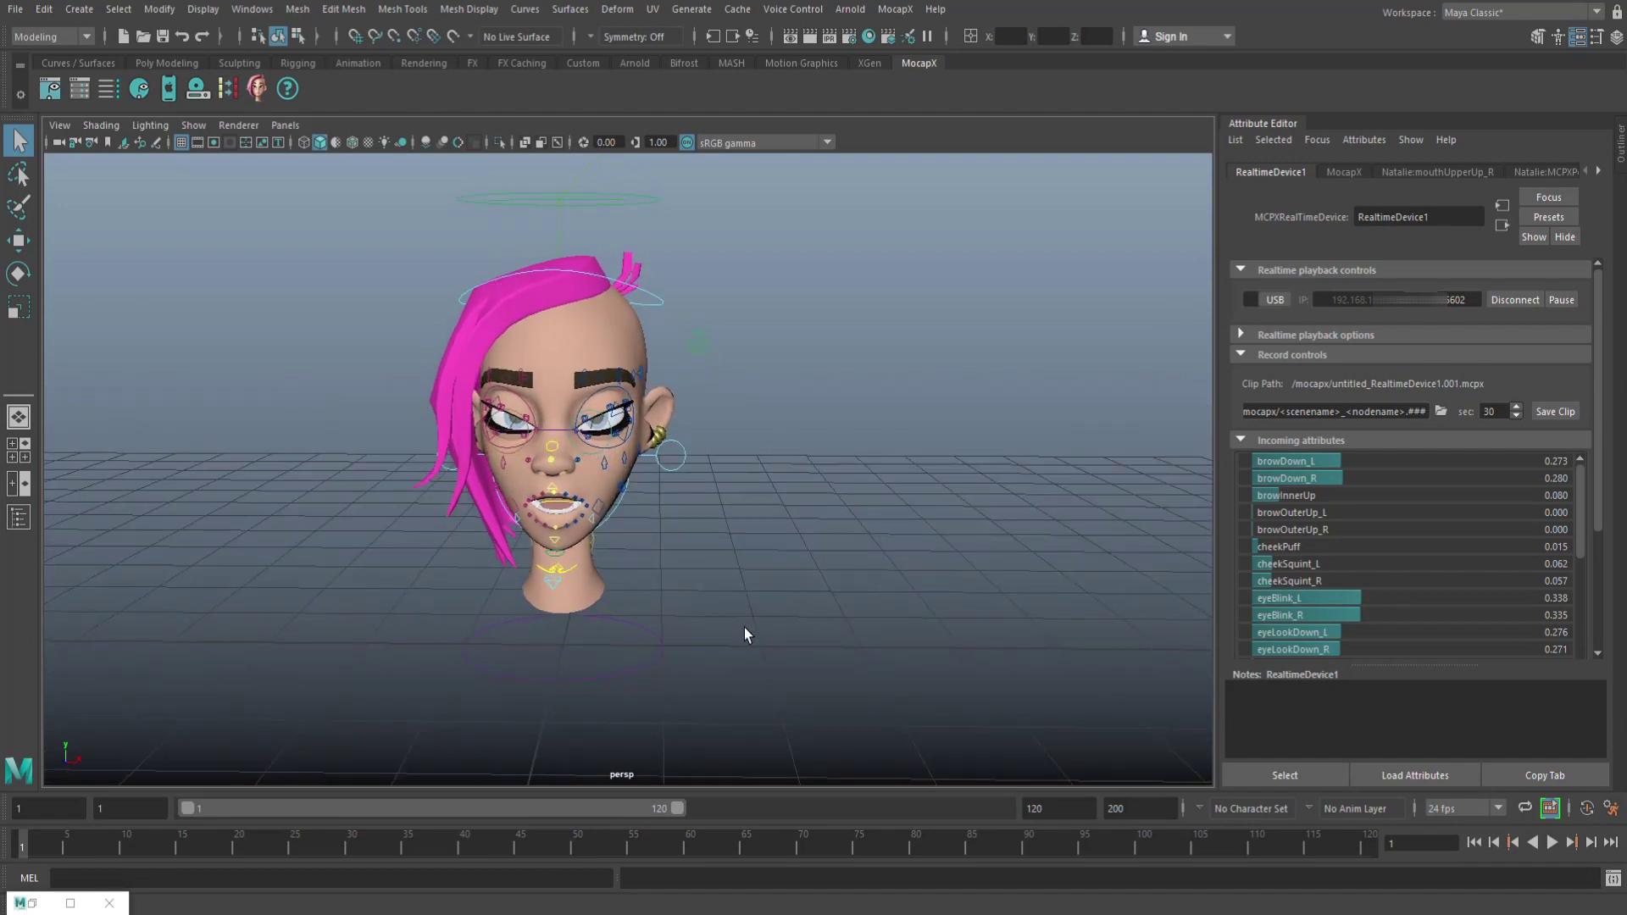
alt+middle_drag(743, 627, 825, 674)
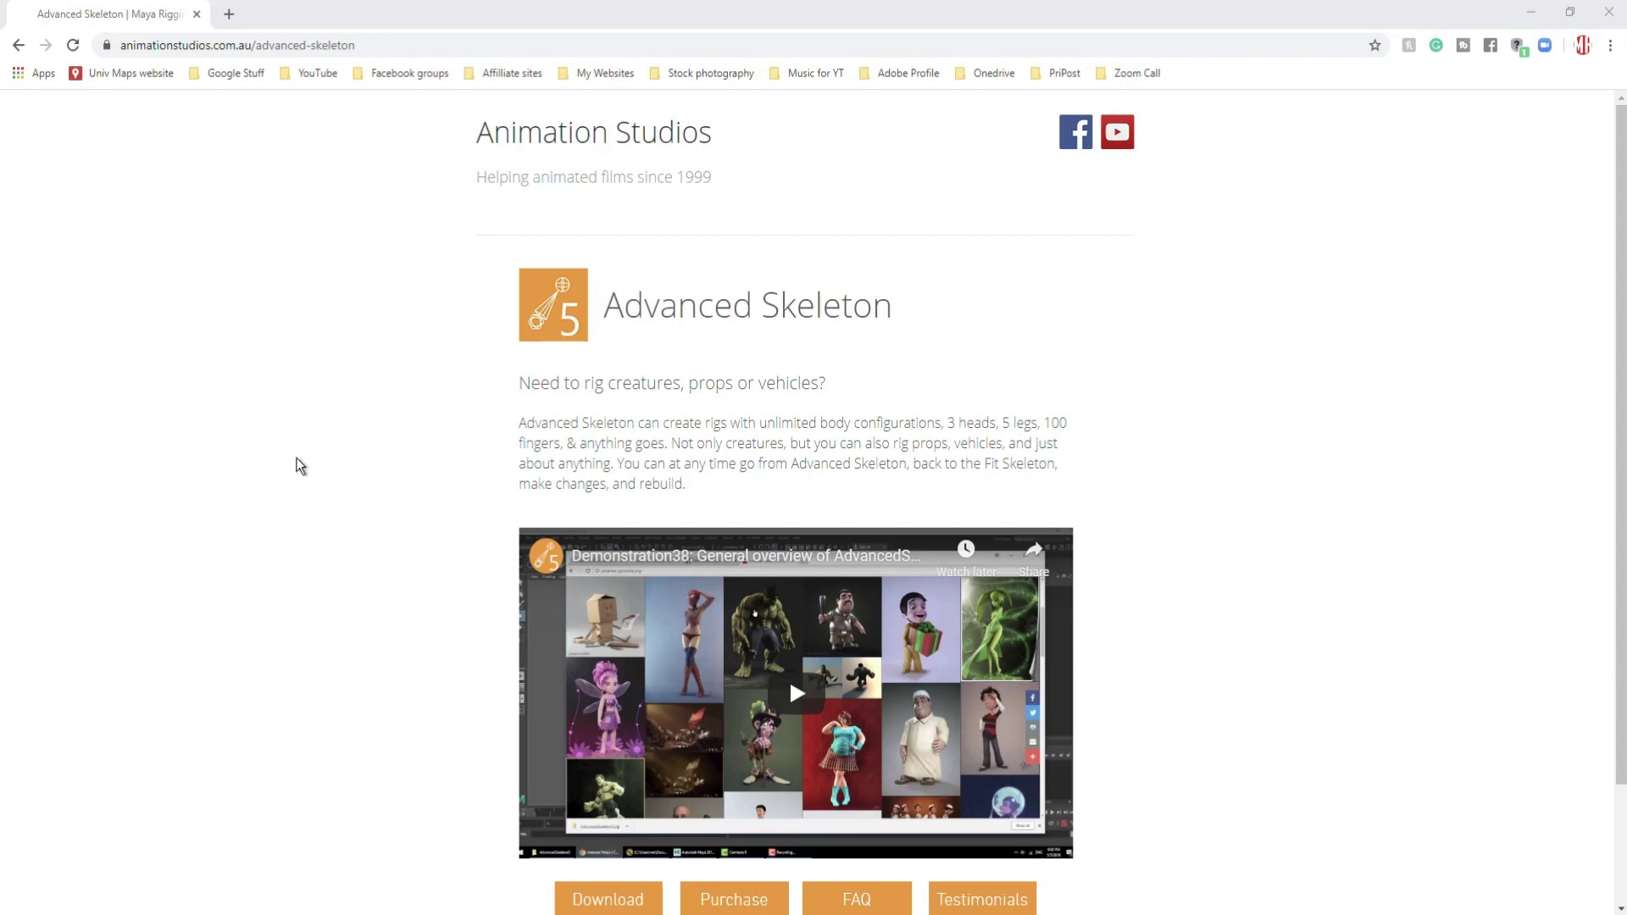
Switch to the Advanced Skeleton website in the browser and download the blonde girl rig from its example rigs.
scroll(509, 629, down, 2)
click(594, 764)
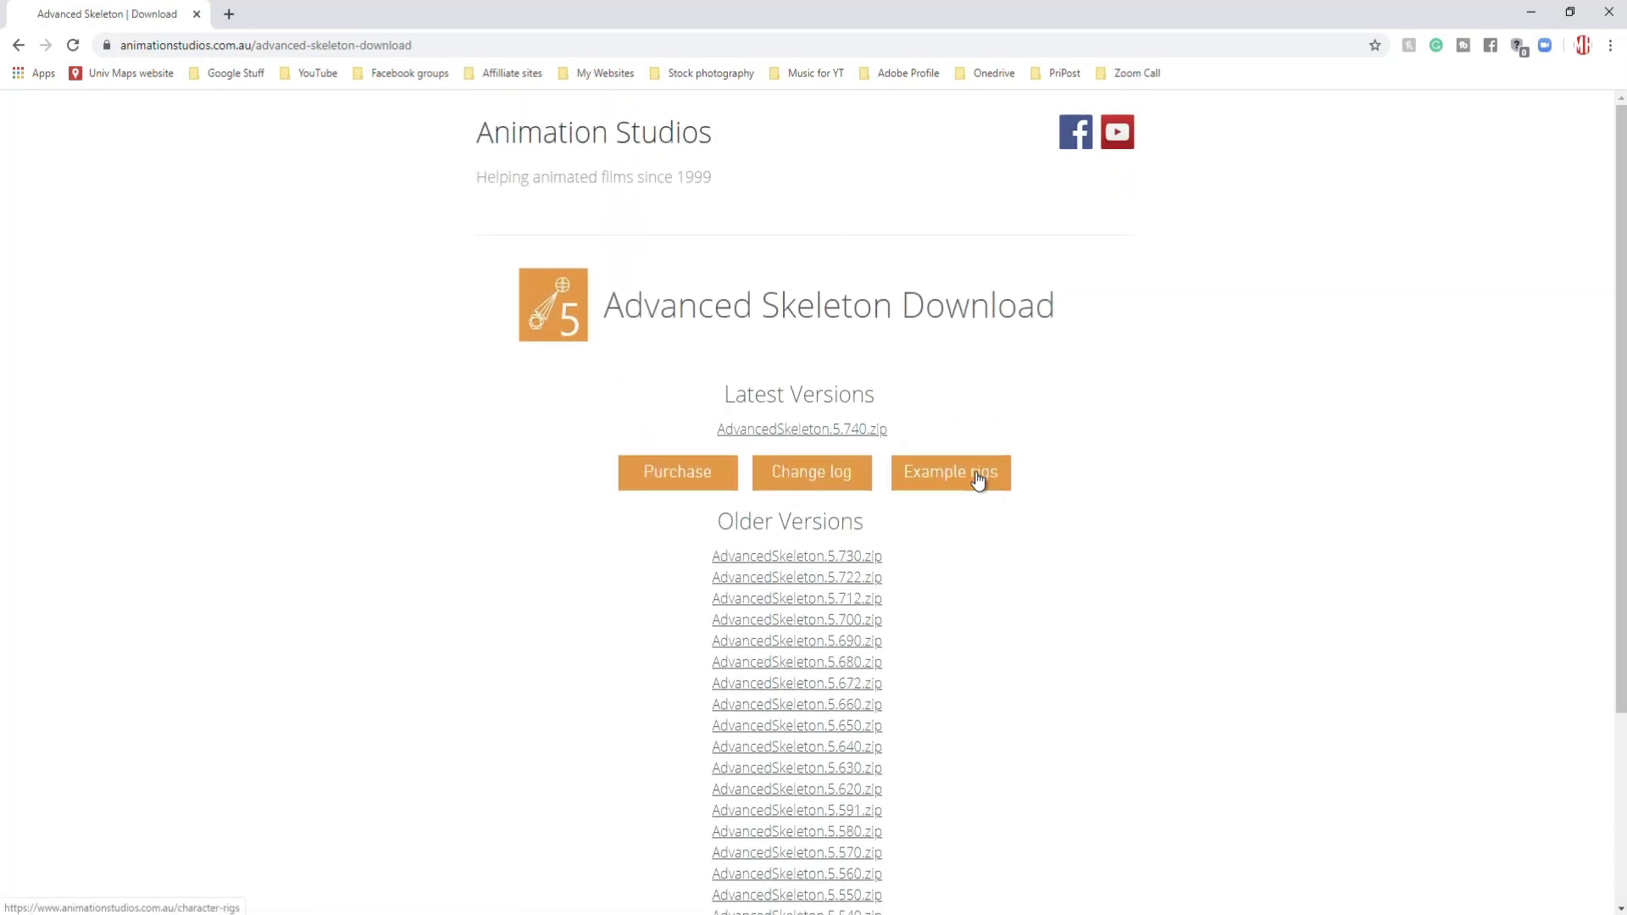
click(980, 485)
scroll(1051, 564, down, 20)
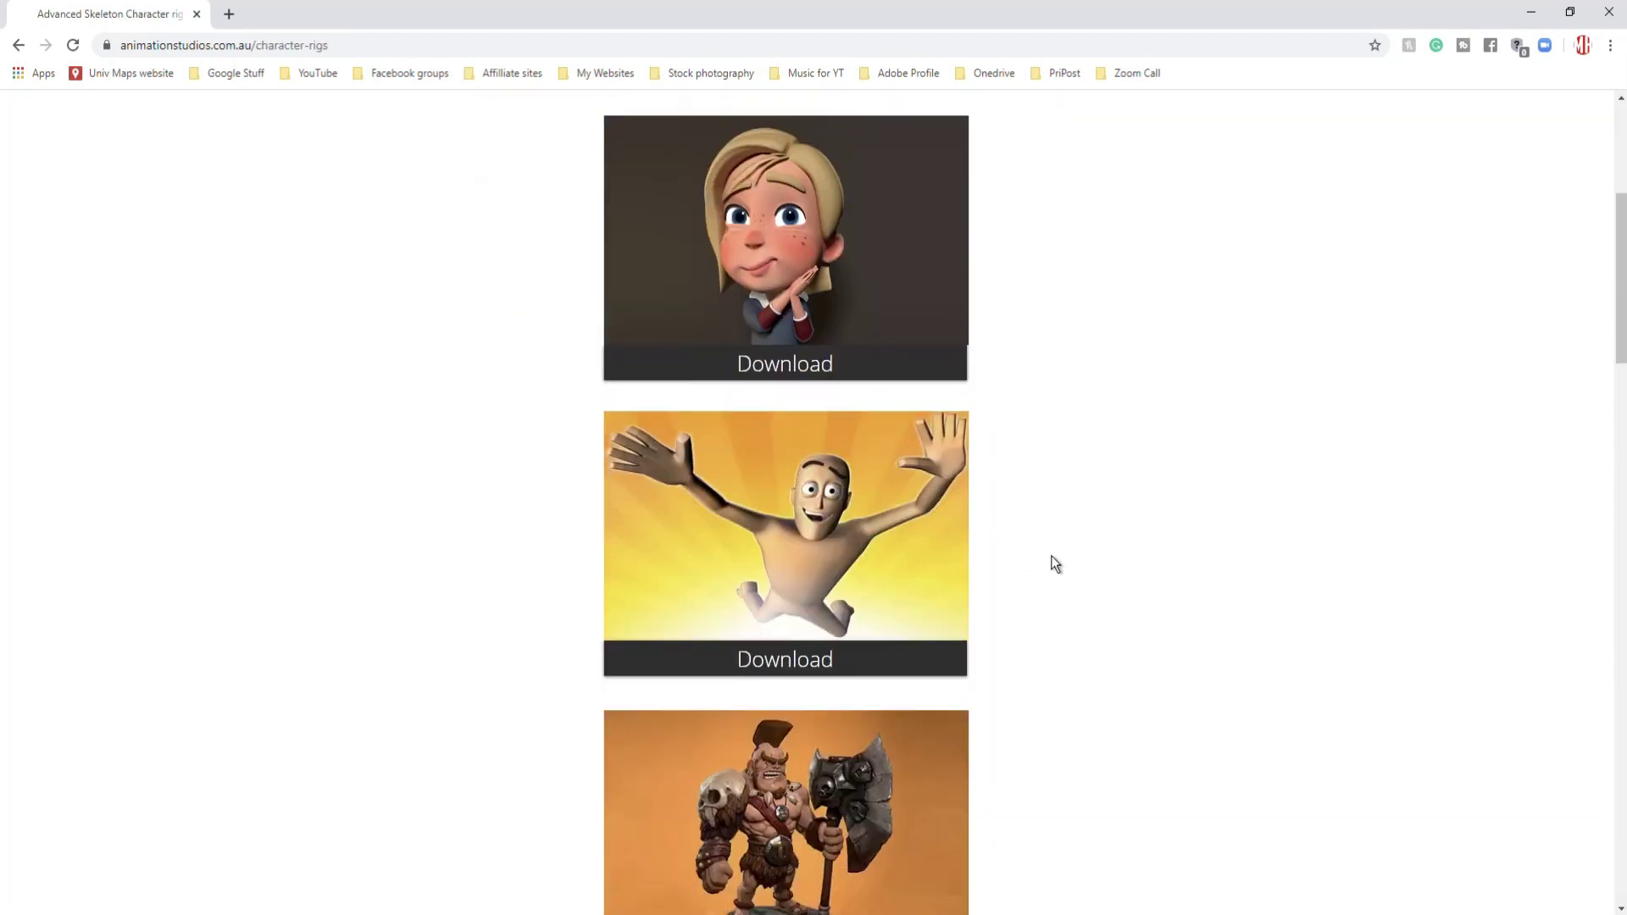
scroll(1042, 568, down, 5)
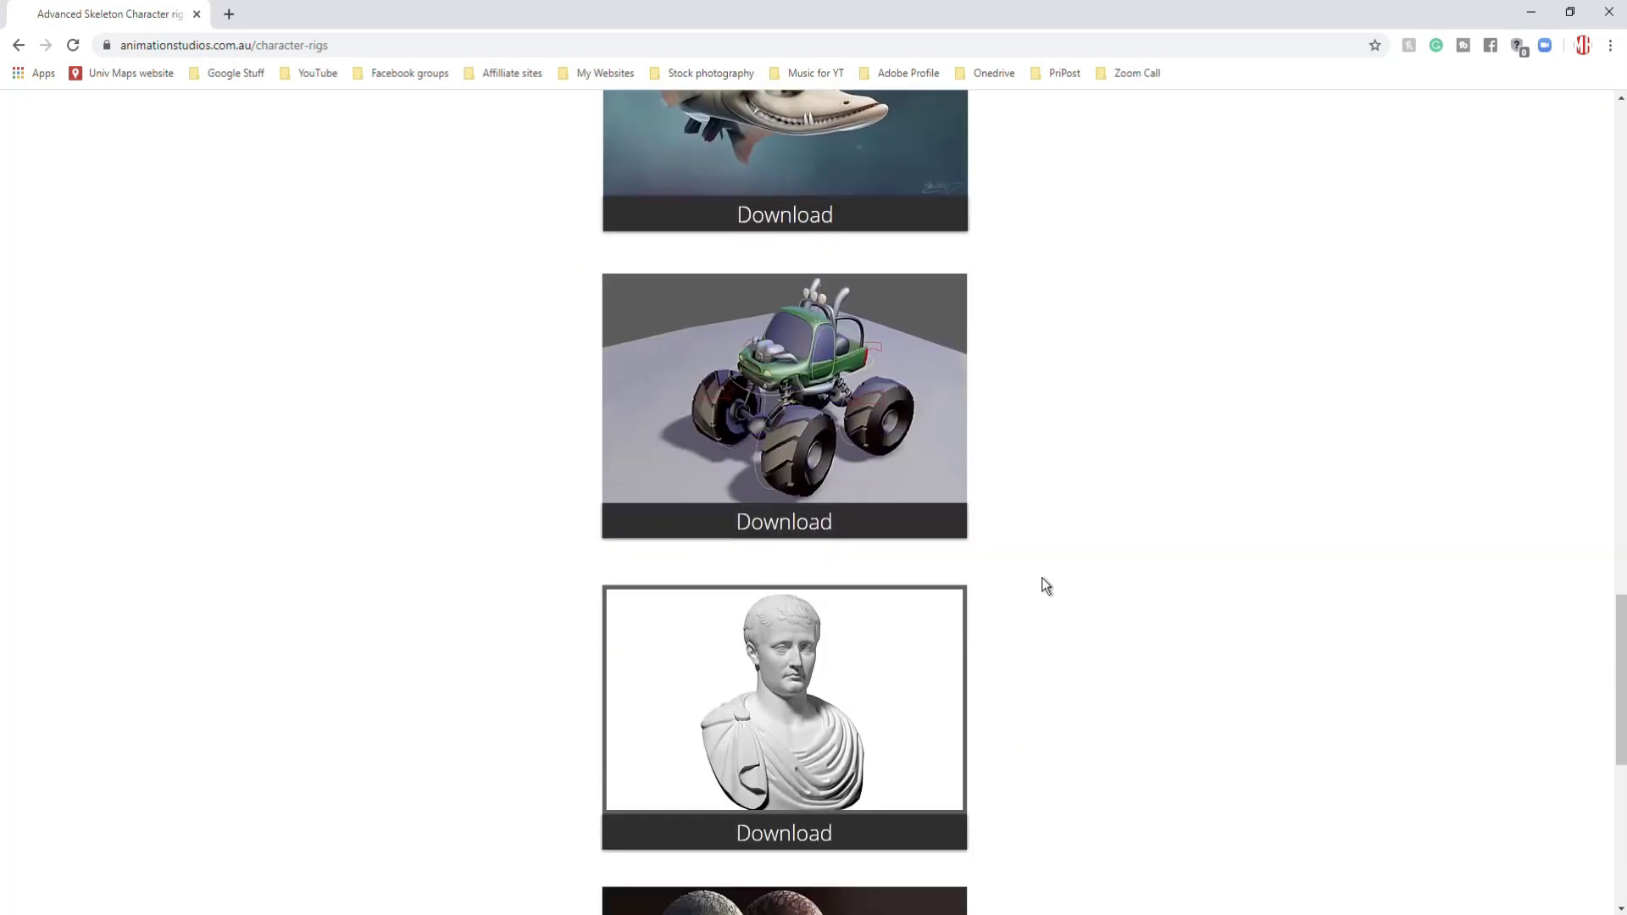
scroll(1028, 593, up, 20)
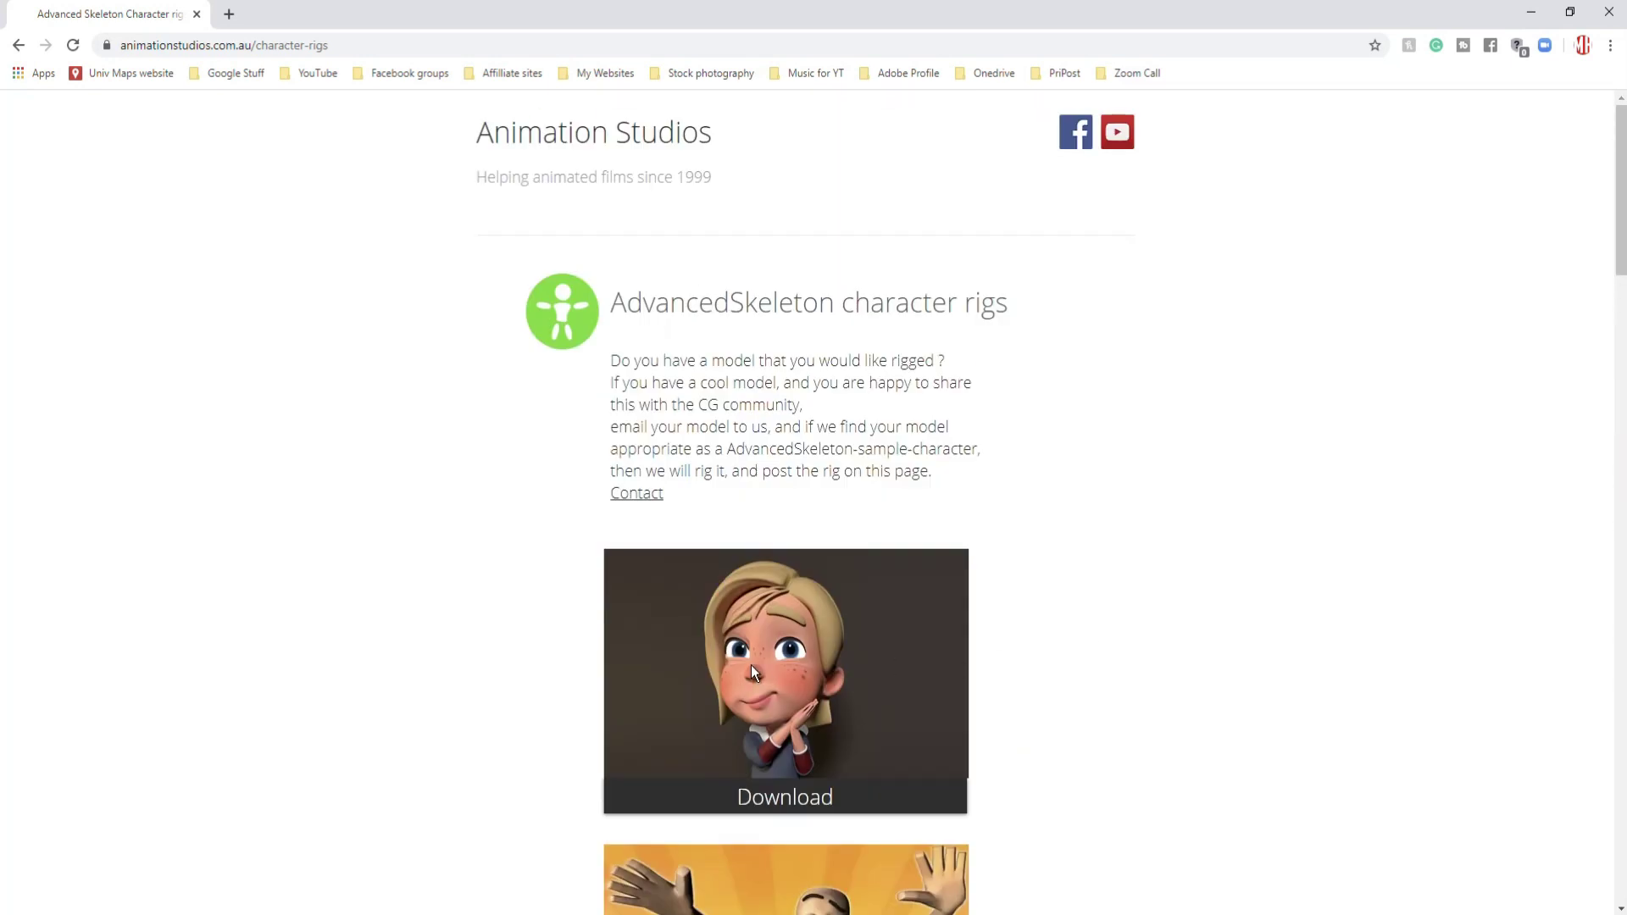
scroll(1070, 683, down, 3)
click(767, 534)
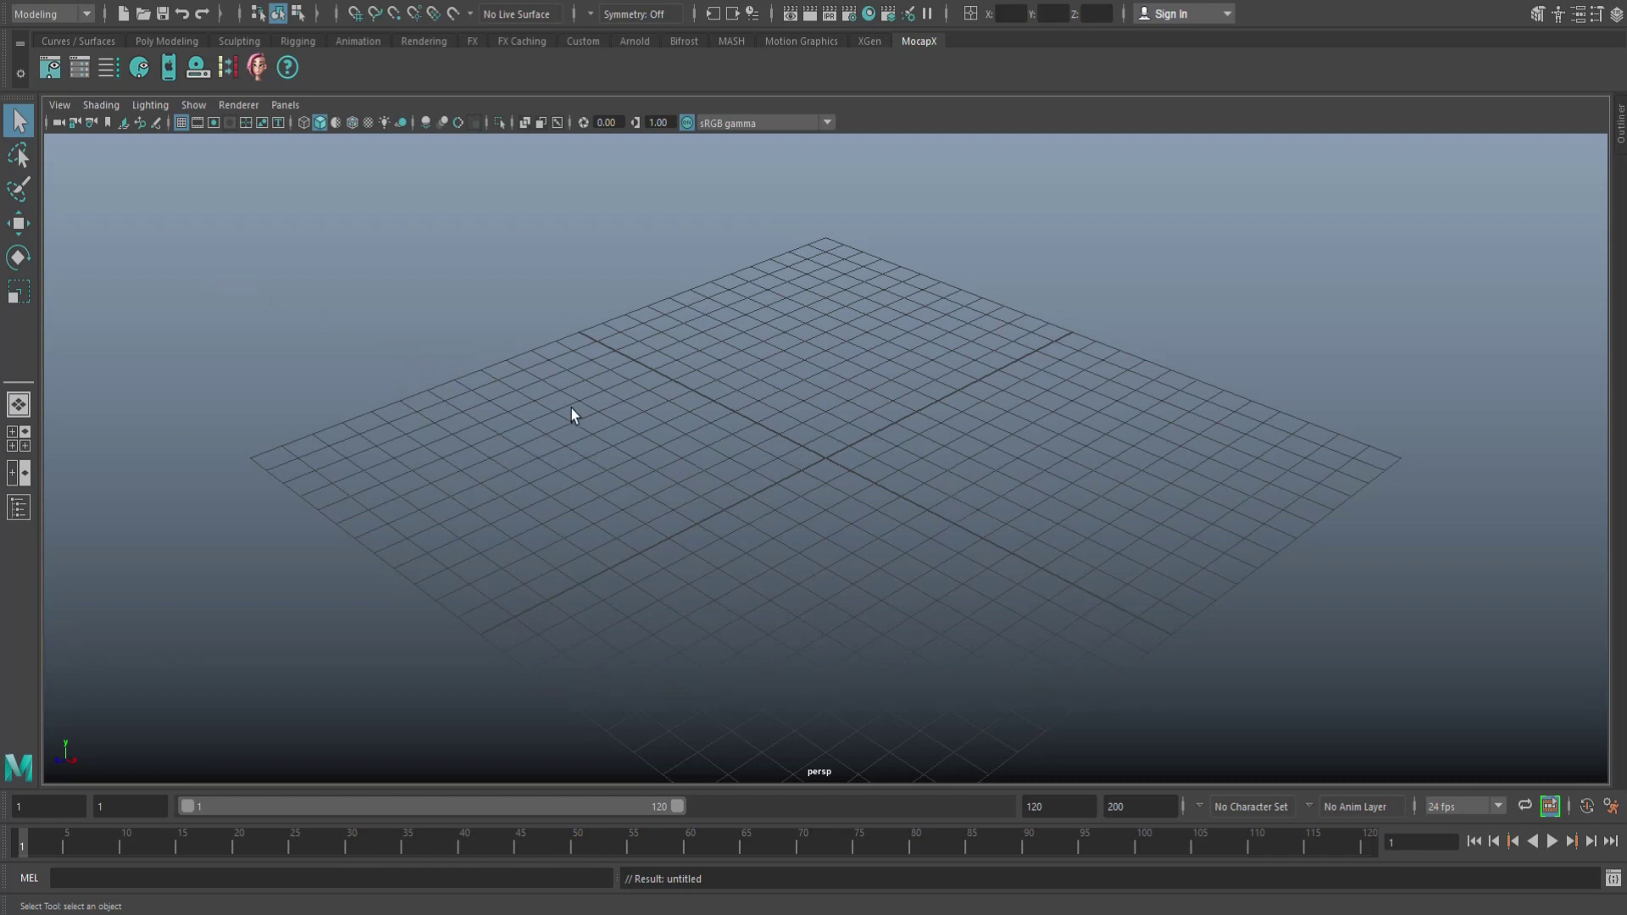
Switch to Maya and open the scene clairee.mb without saving the untitled scene.
click(18, 2)
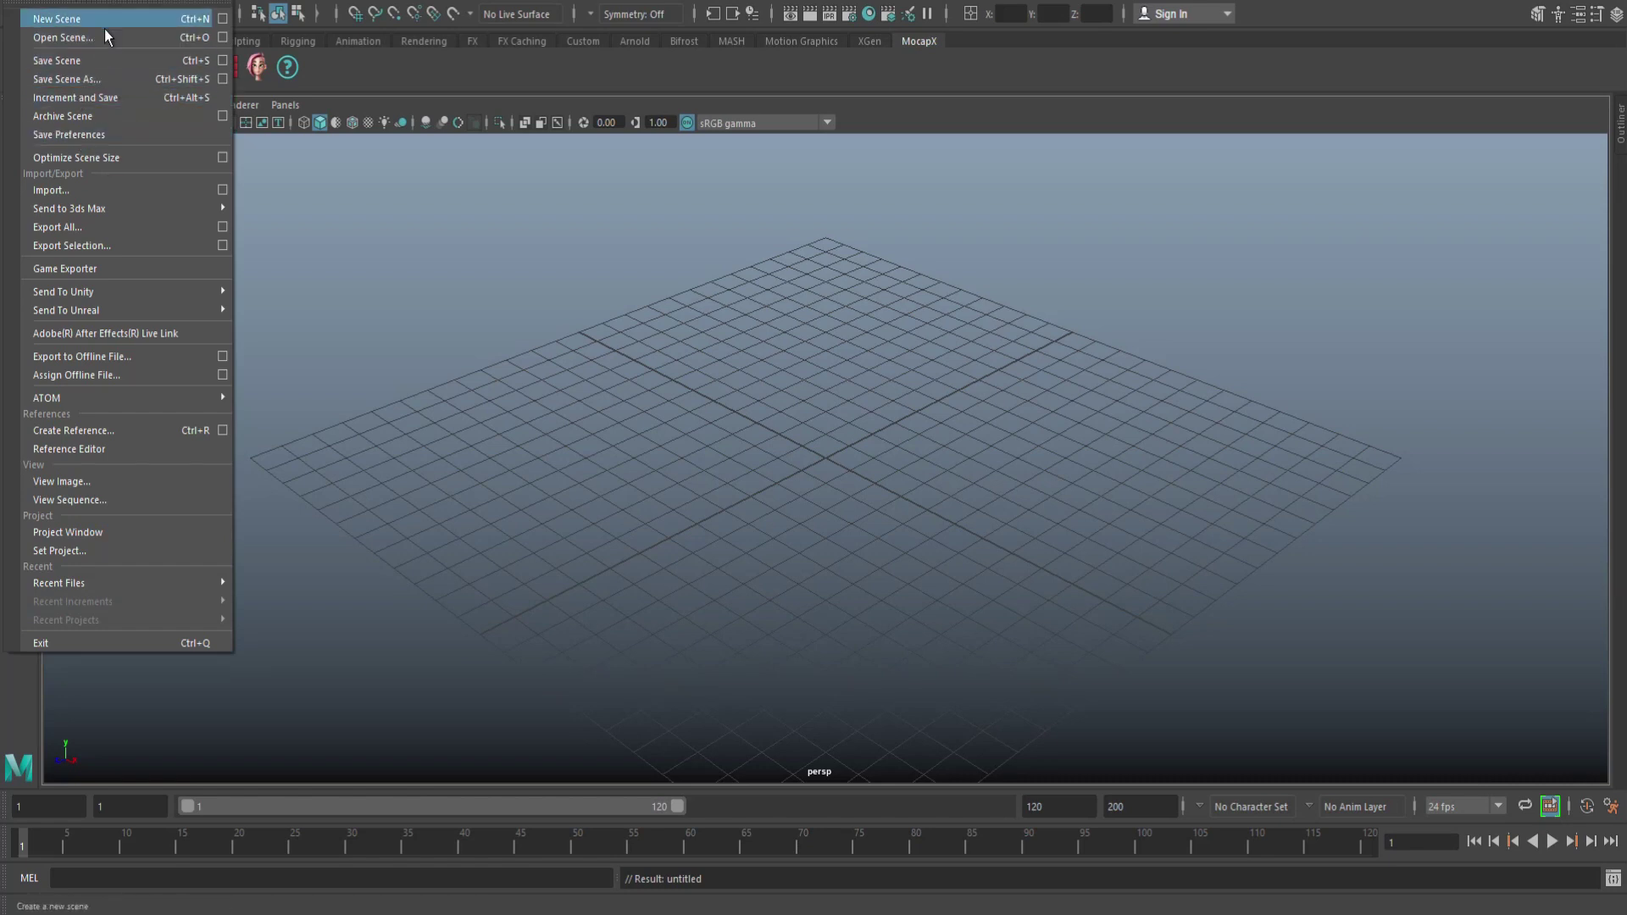
mouse_move(103, 209)
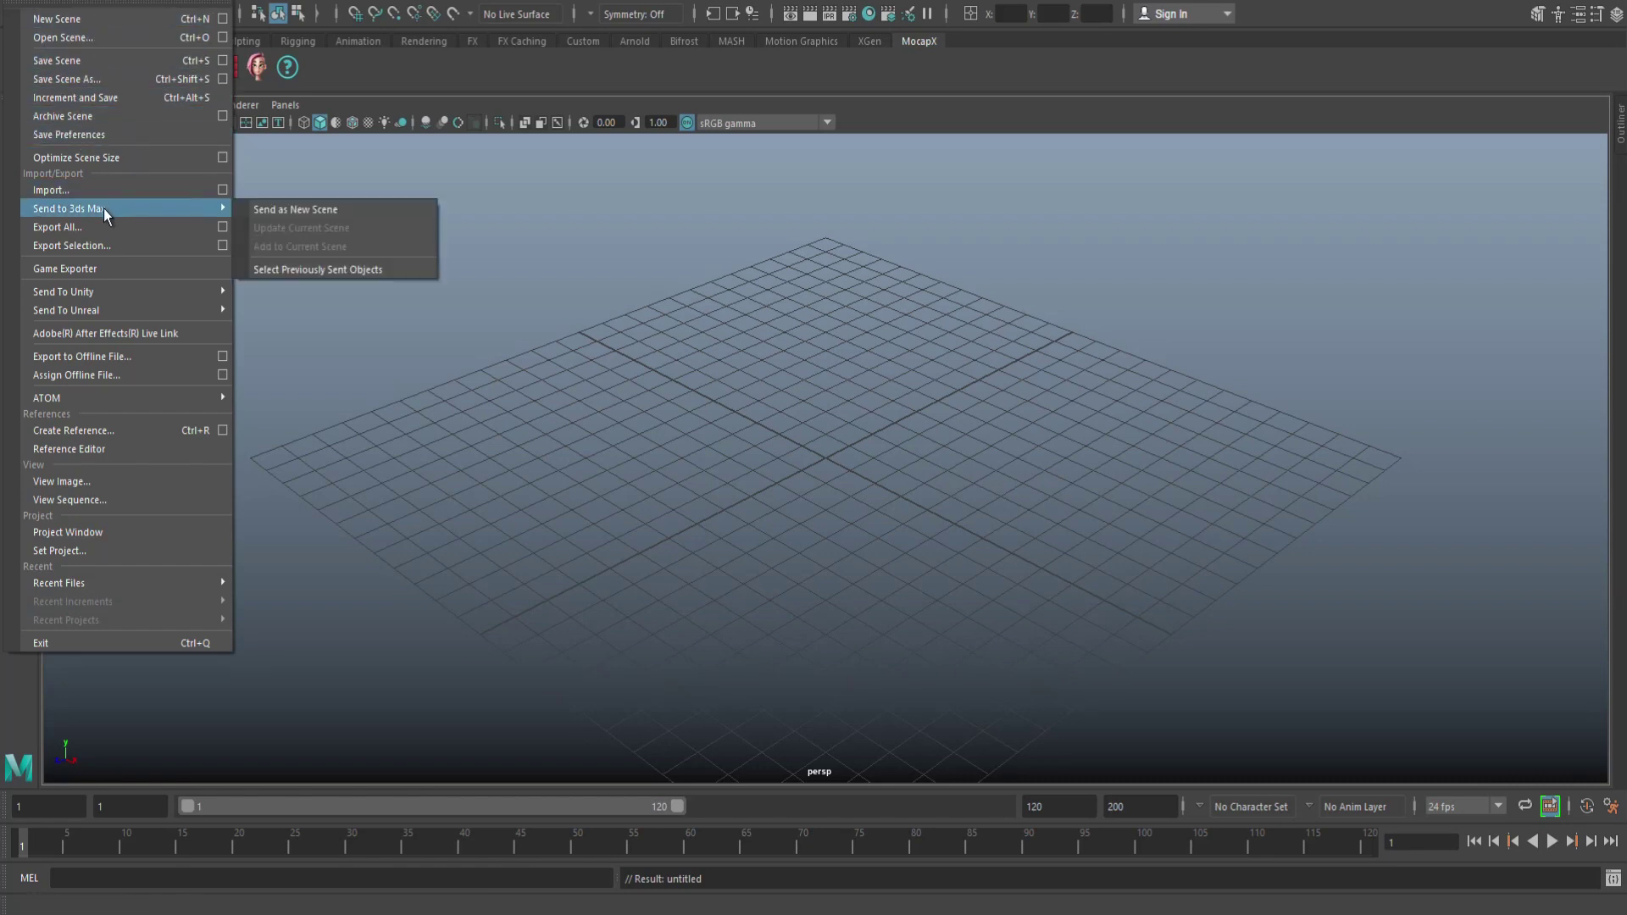
click(94, 36)
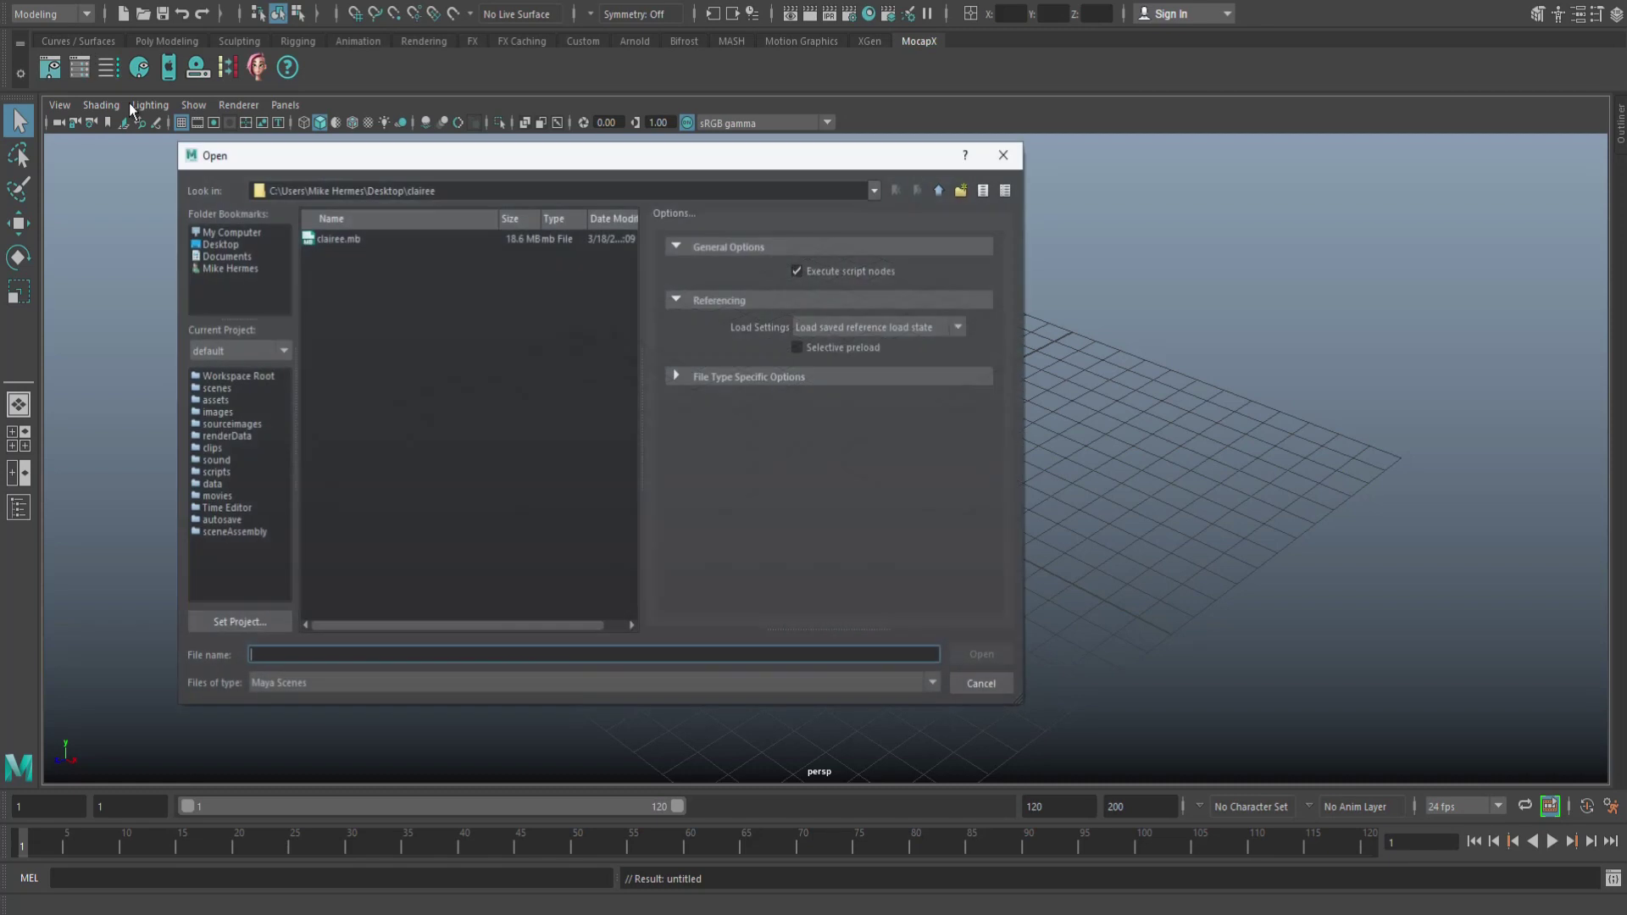
click(337, 241)
click(969, 656)
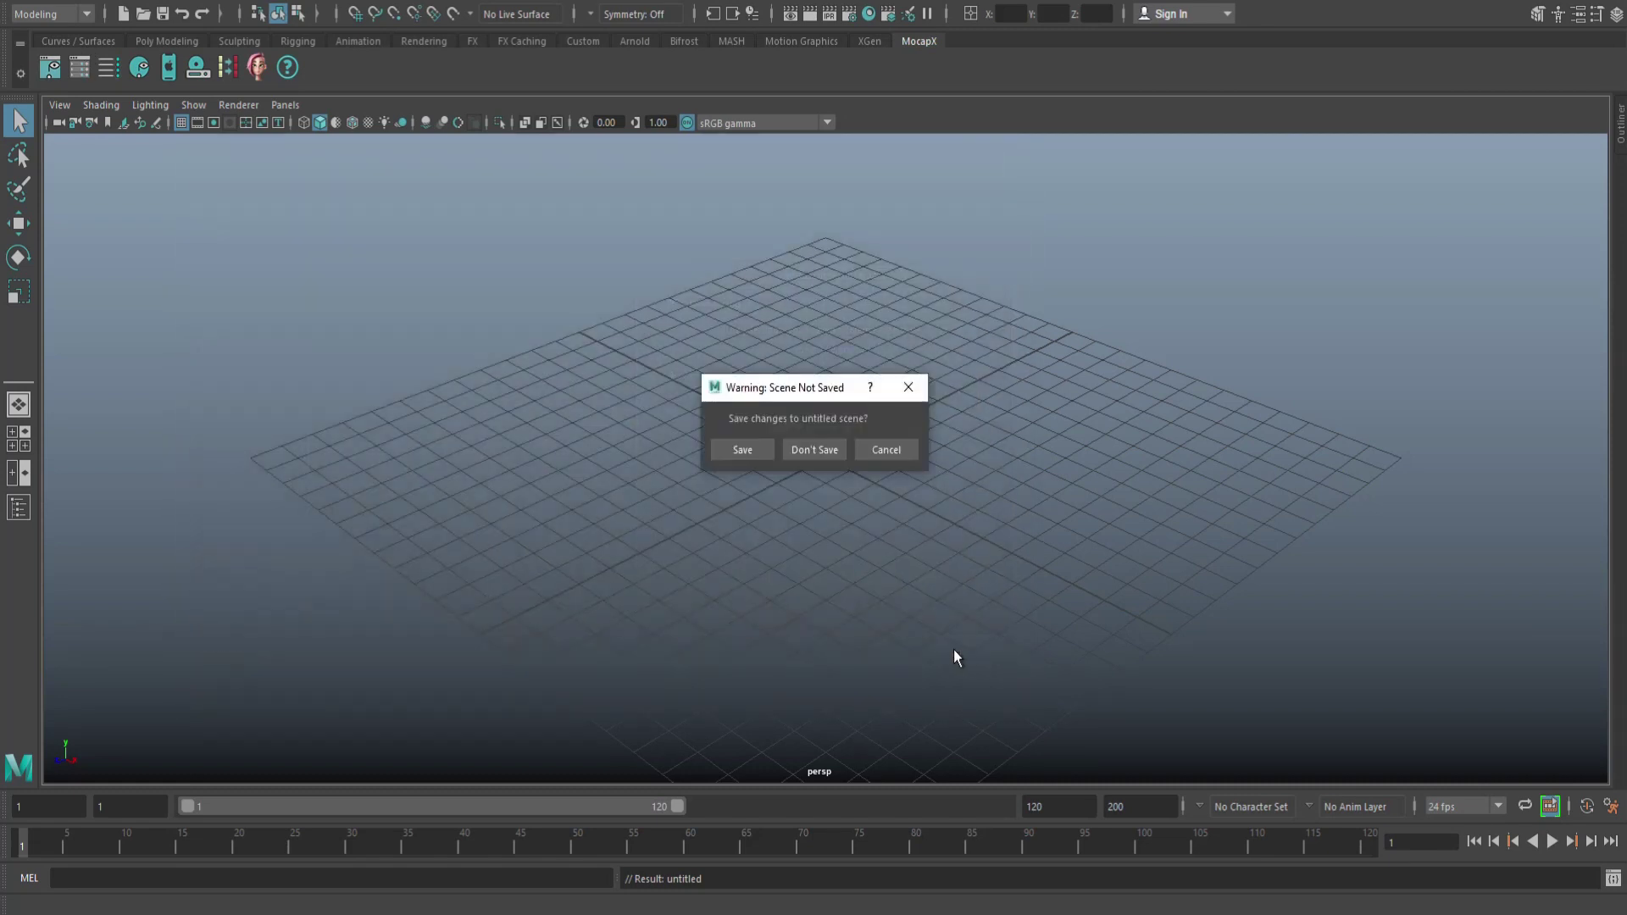
click(813, 450)
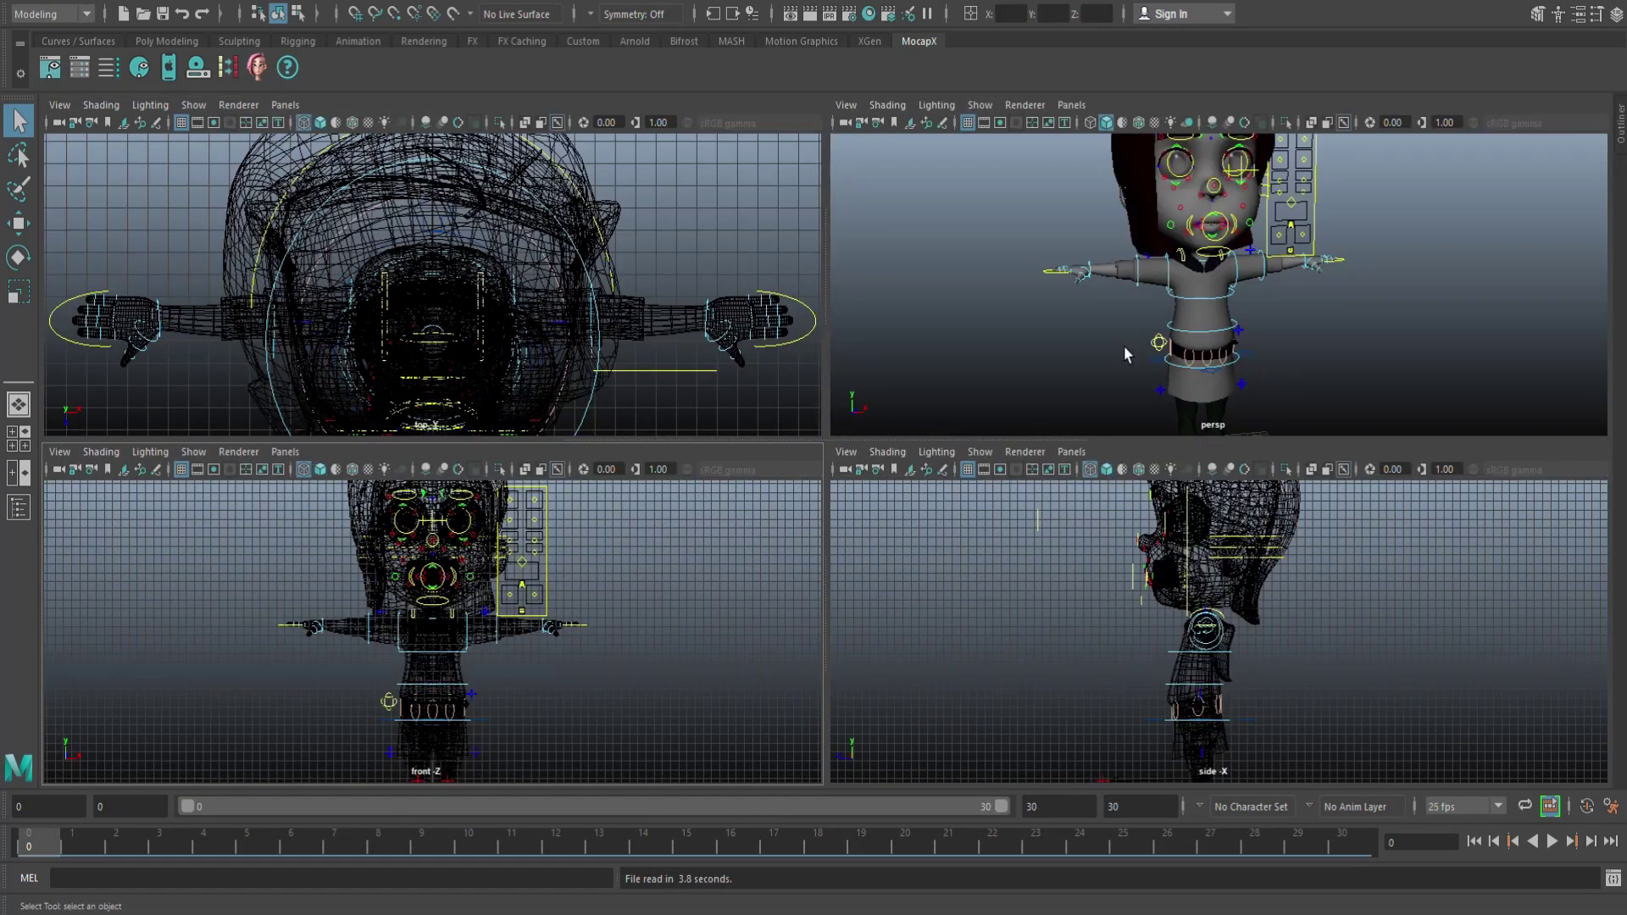
Maximize the perspective view, frame the whole character and display it with textures.
key(space)
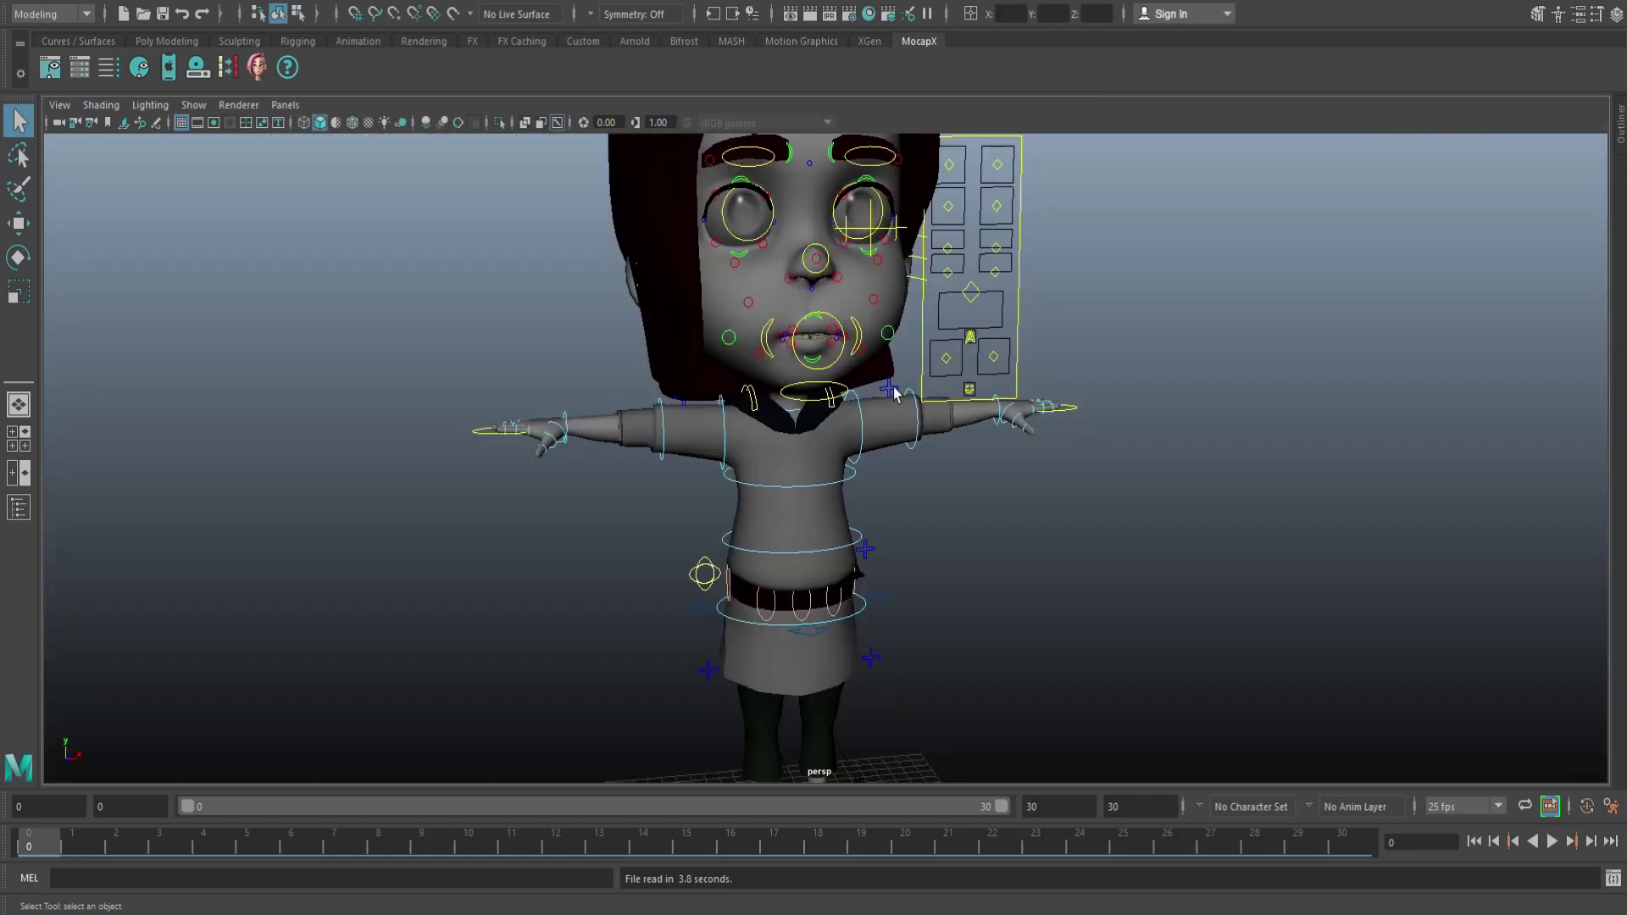
key(f)
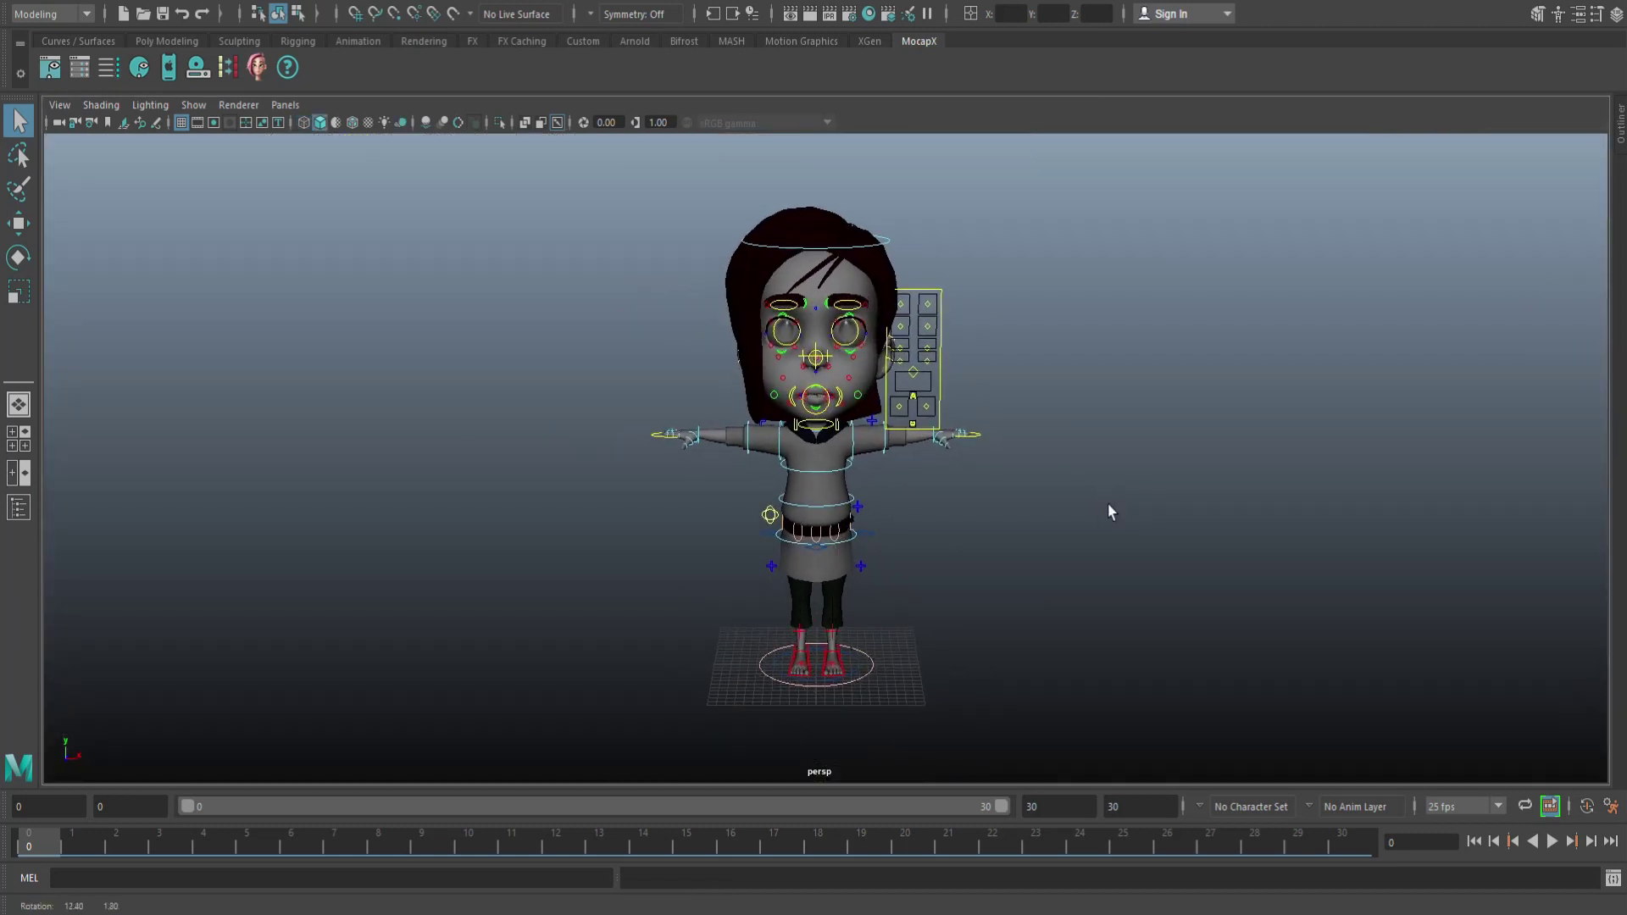
key(6)
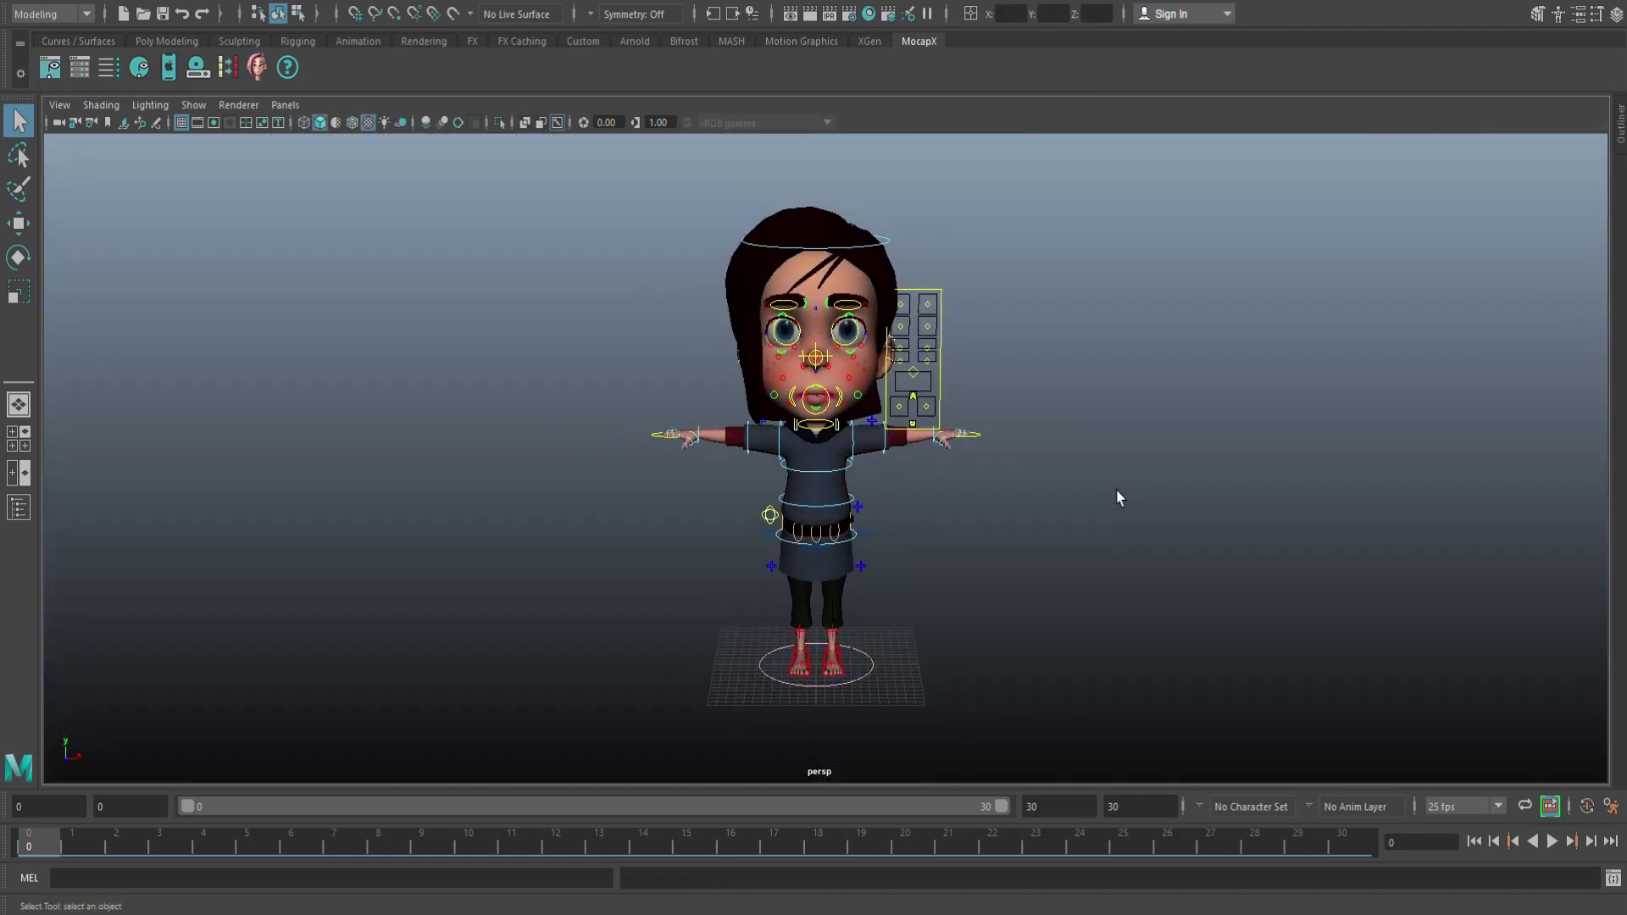
scroll(1115, 498, up, 2)
mouse_move(1140, 504)
alt+mouse_down()
mouse_move(1133, 421)
mouse_move(1079, 520)
mouse_move(1170, 512)
mouse_move(1101, 526)
mouse_move(1101, 508)
mouse_move(1112, 520)
mouse_move(1055, 505)
mouse_move(1028, 523)
mouse_move(1121, 510)
mouse_move(1136, 530)
mouse_move(1127, 508)
alt+mouse_up()
scroll(1136, 525, down, 3)
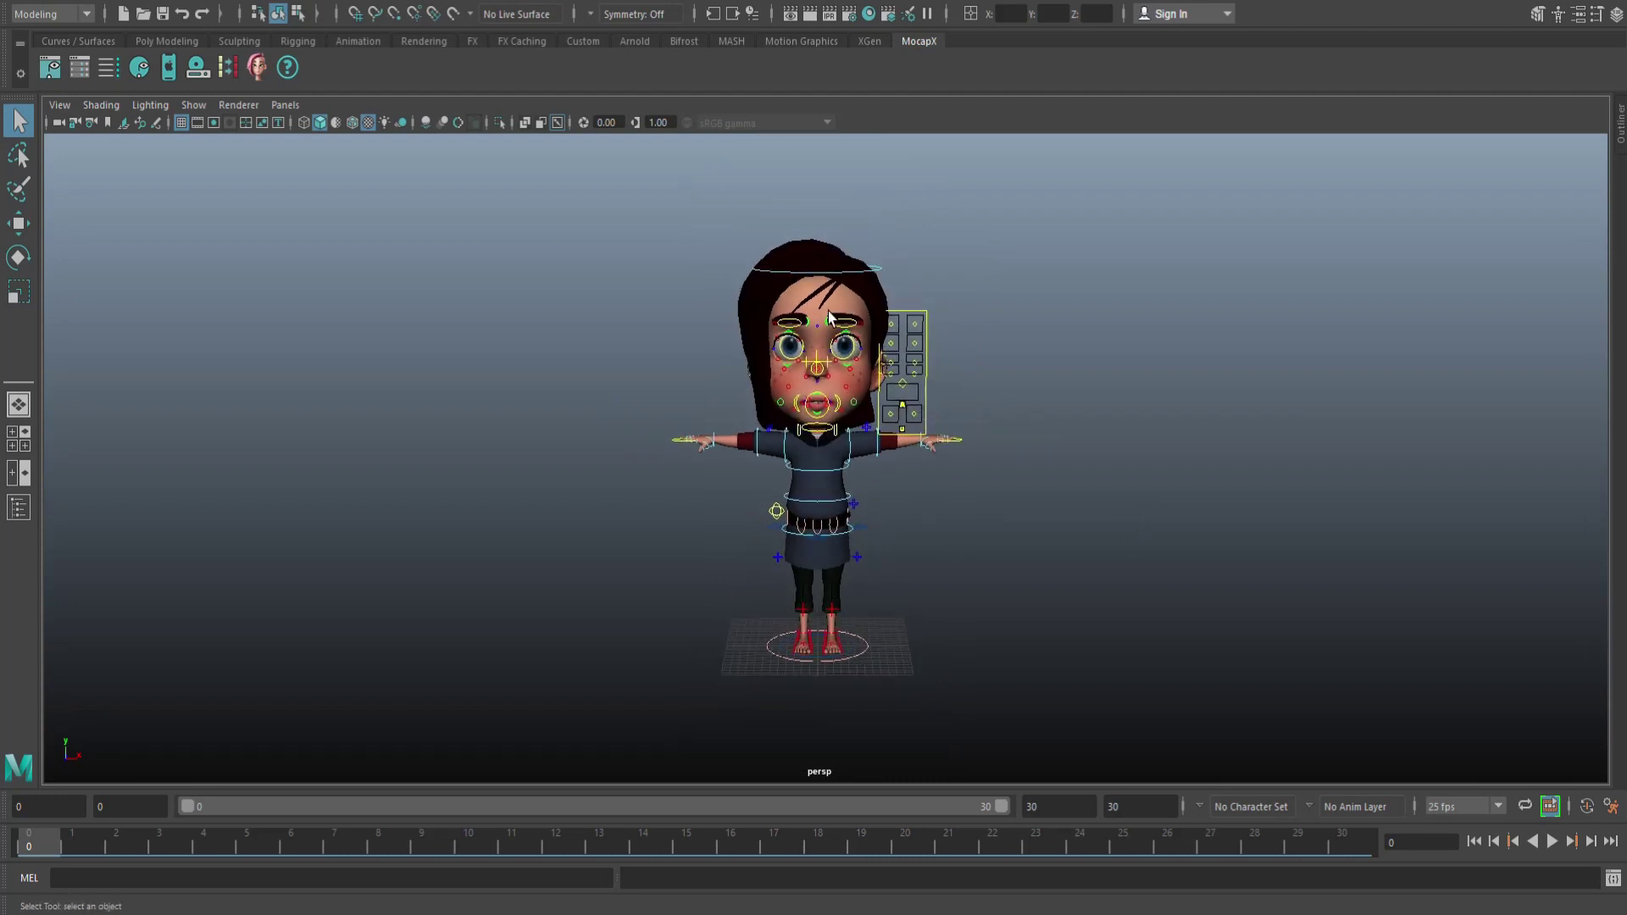
Select all head and face controls together with the facial control board and create a MocapX attribute collection from them.
drag(579, 197, 1078, 462)
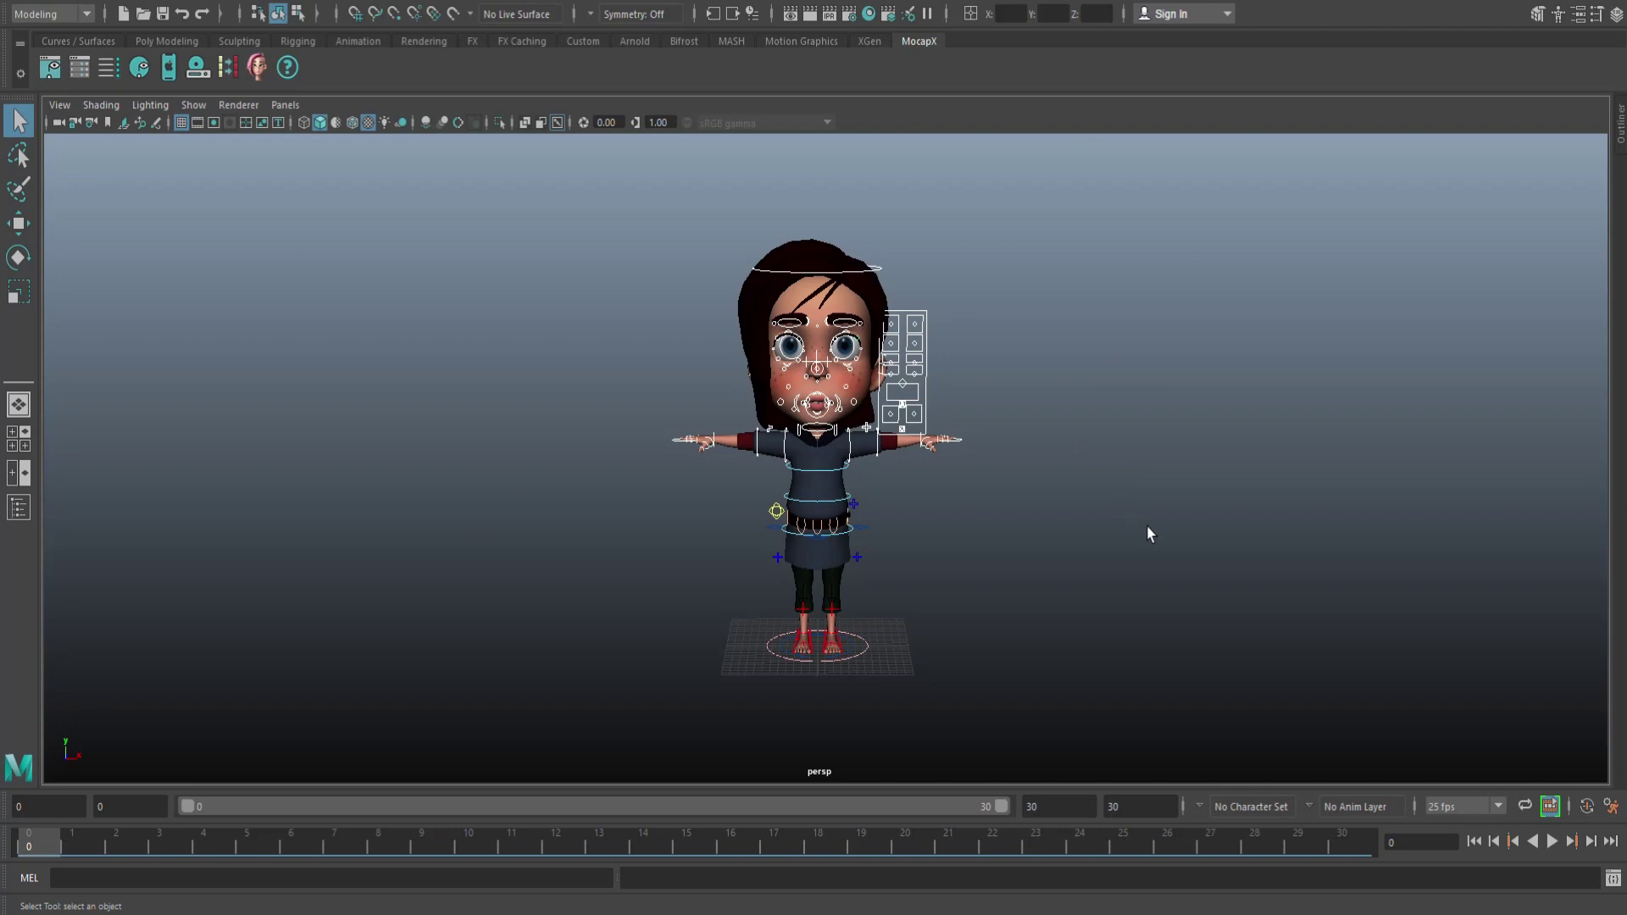
scroll(1146, 521, up, 4)
scroll(1152, 444, up, 3)
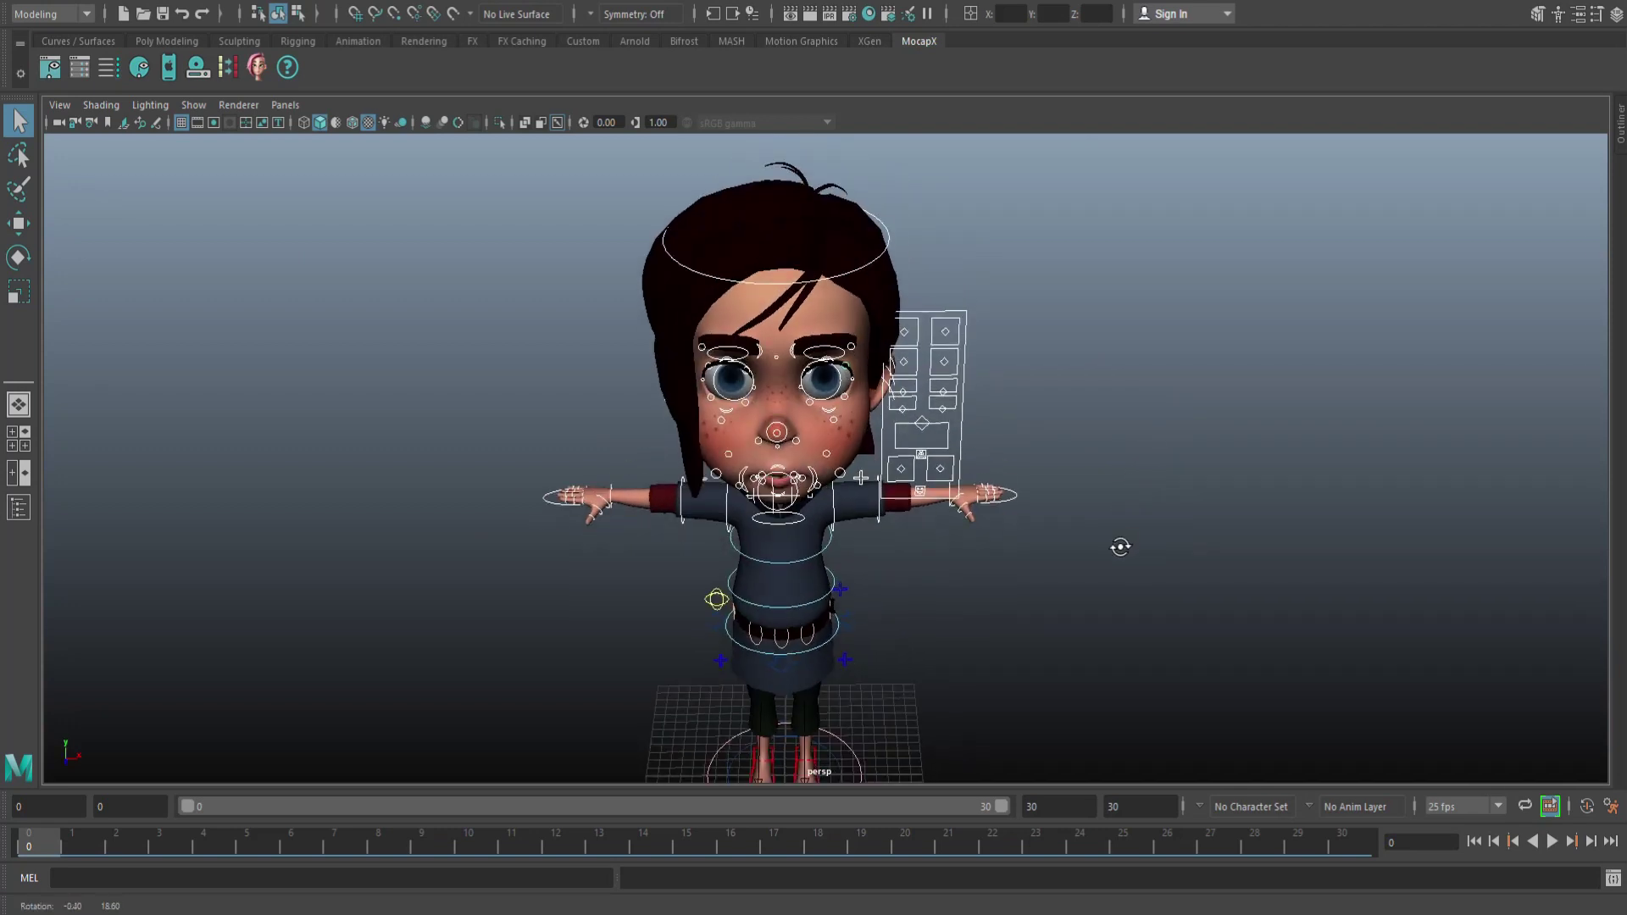
click(110, 78)
scroll(1149, 566, down, 4)
alt+drag(1156, 571, 1149, 512)
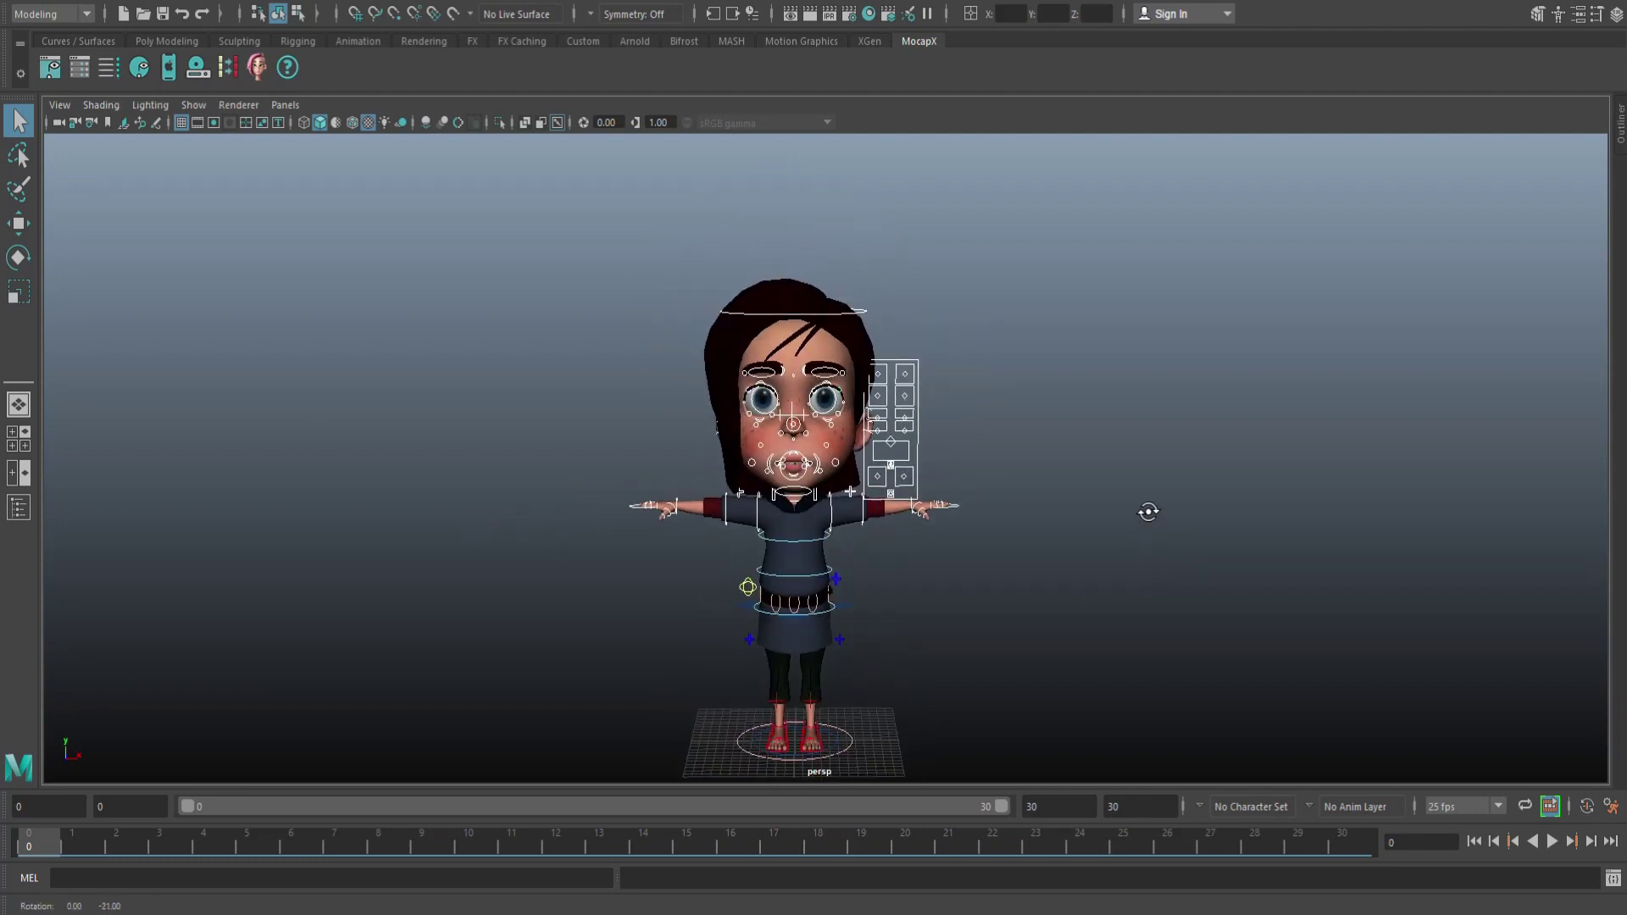
Open the MocapX Poselib Editor and Pose Board and arrange them on either side of the character.
click(49, 70)
drag(284, 209, 231, 196)
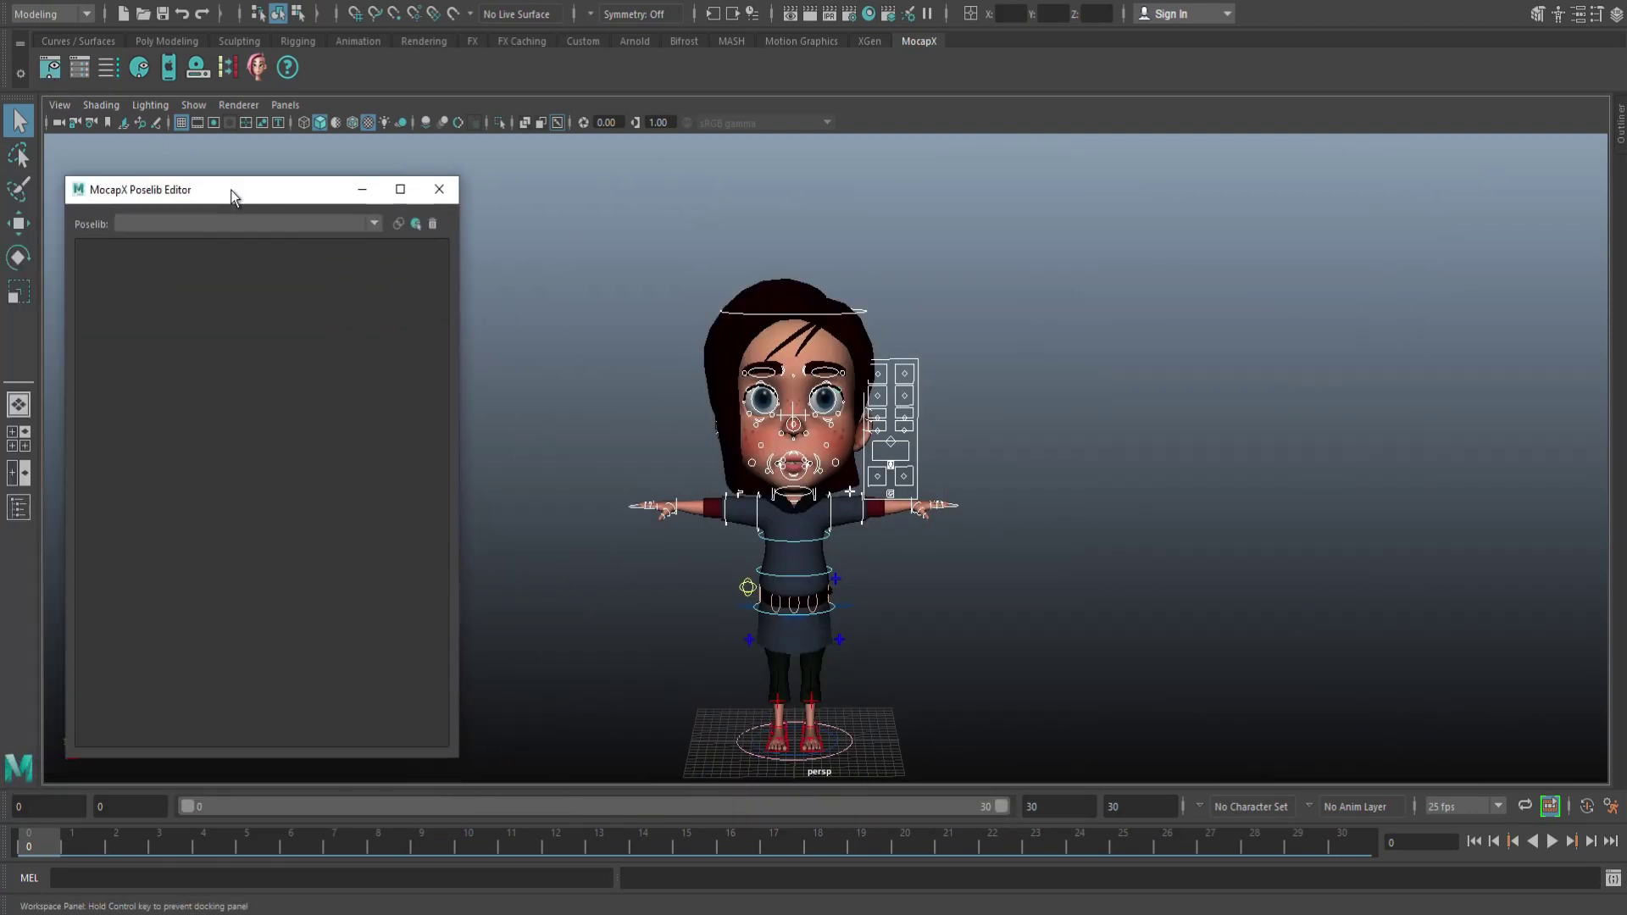
click(79, 68)
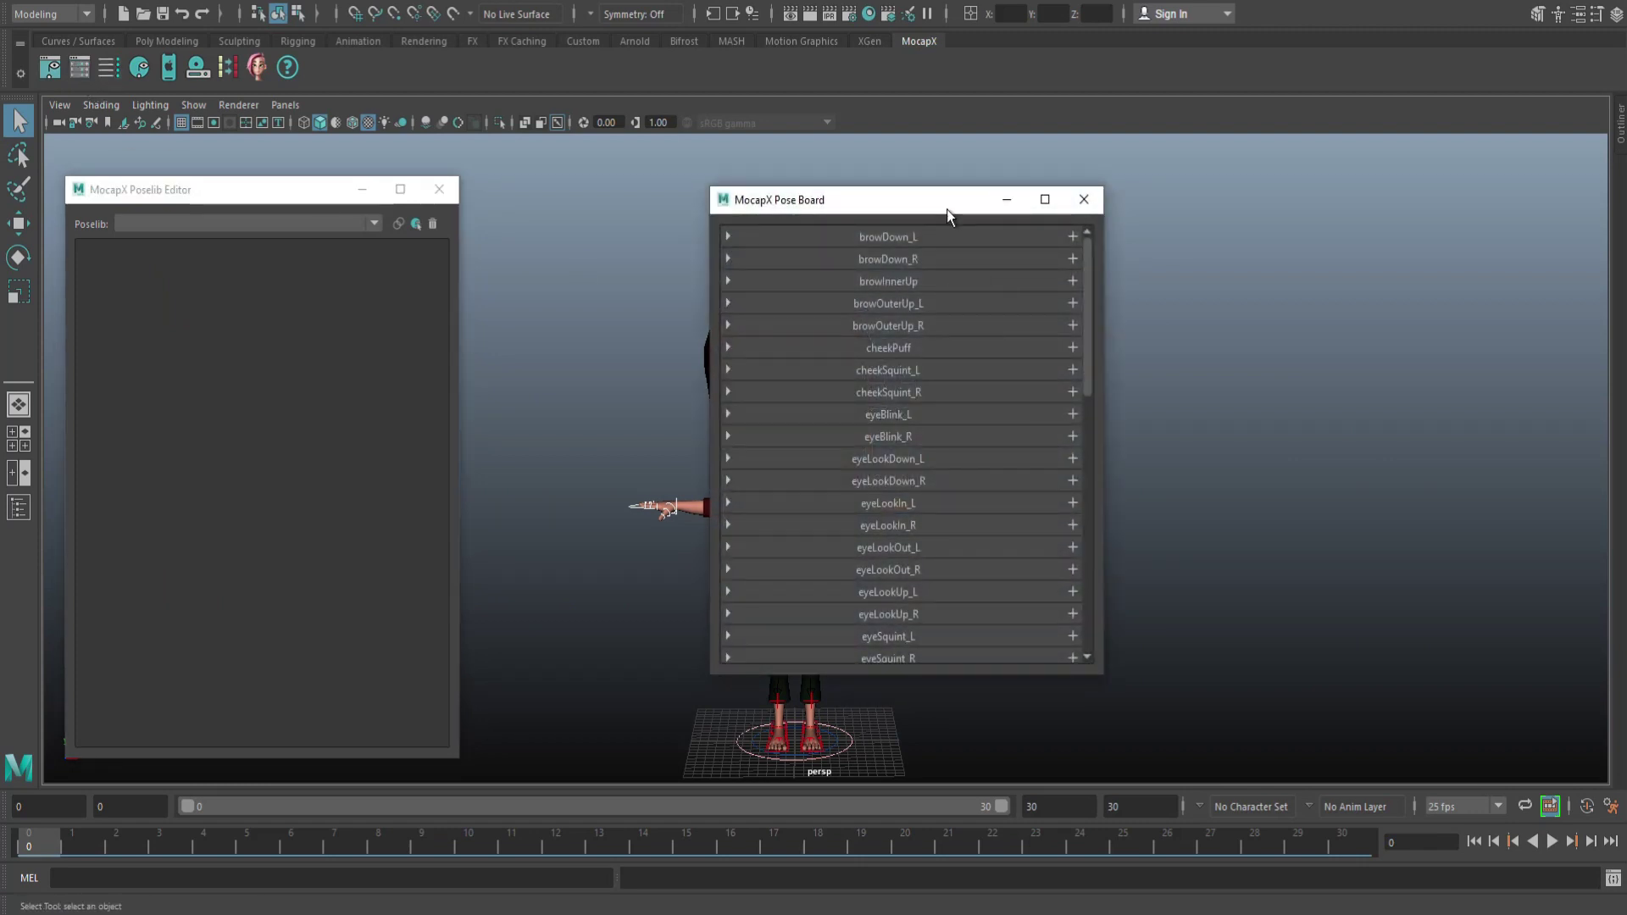
drag(878, 198, 1280, 238)
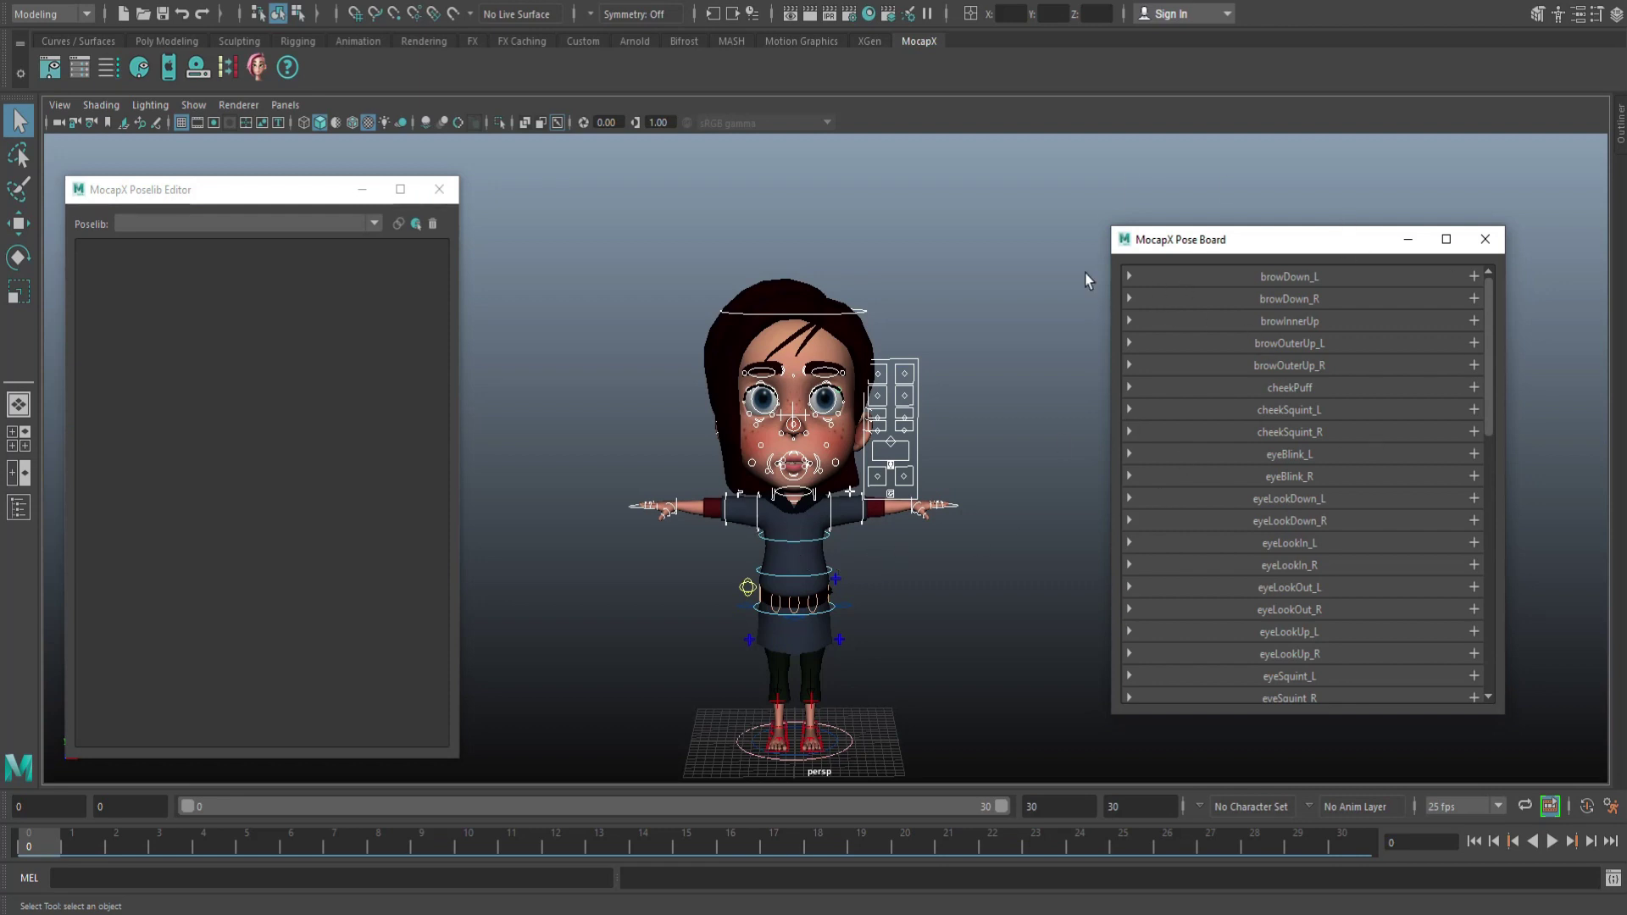
Lower the character's left eyebrow control to match the browDown_L reference and store it as the browDown_L pose.
click(1128, 276)
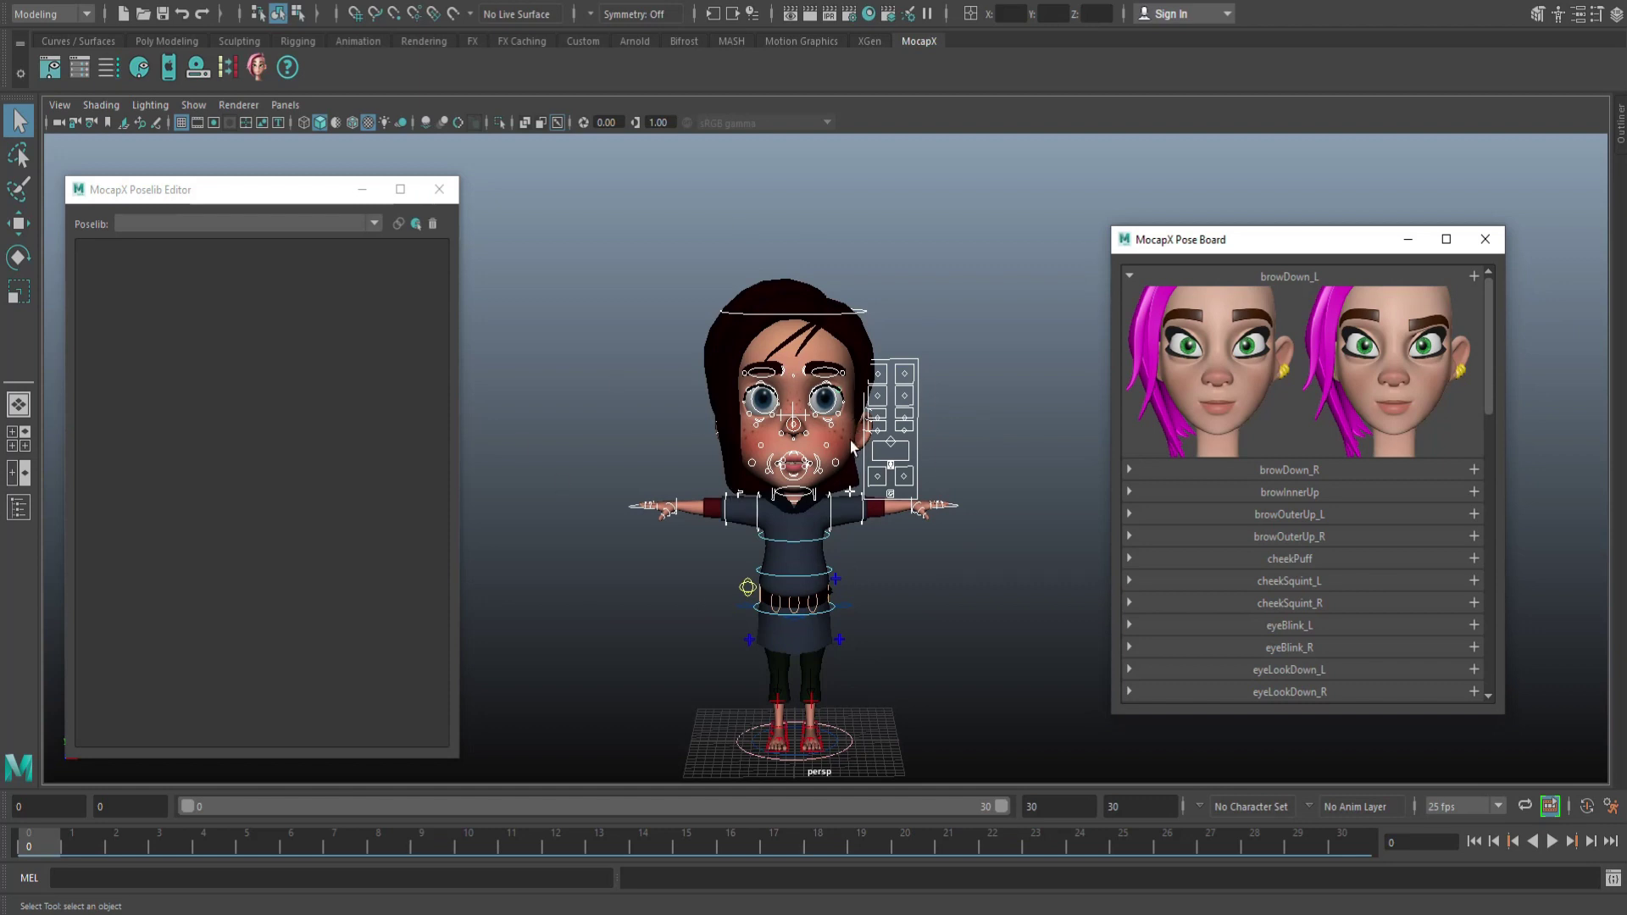
click(829, 383)
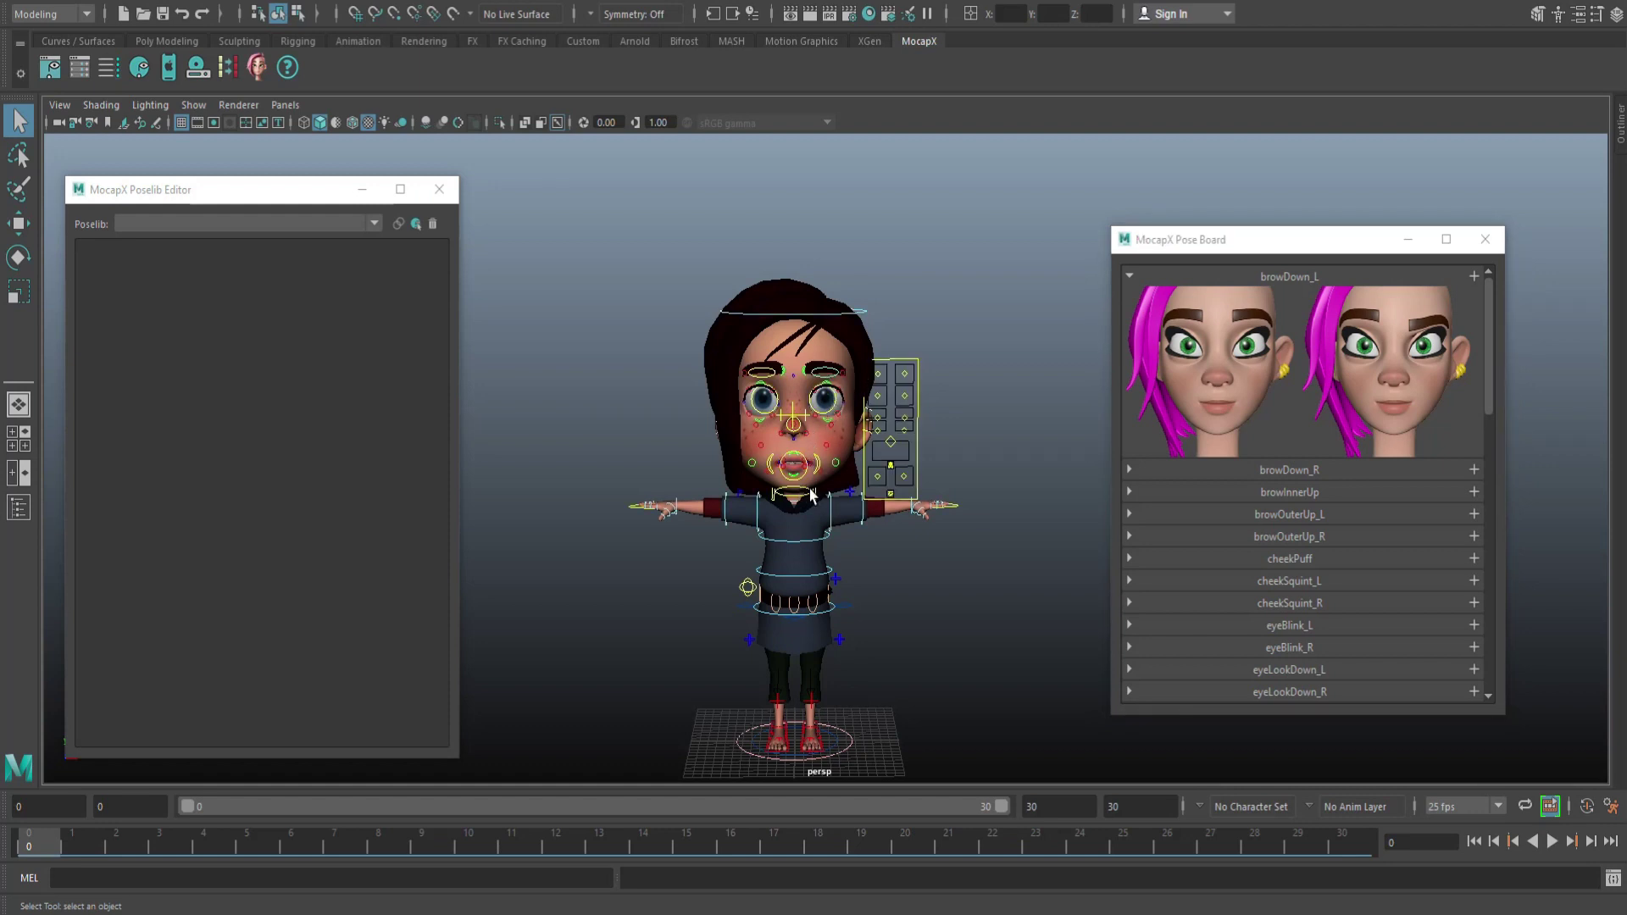
key(w)
drag(826, 330, 828, 296)
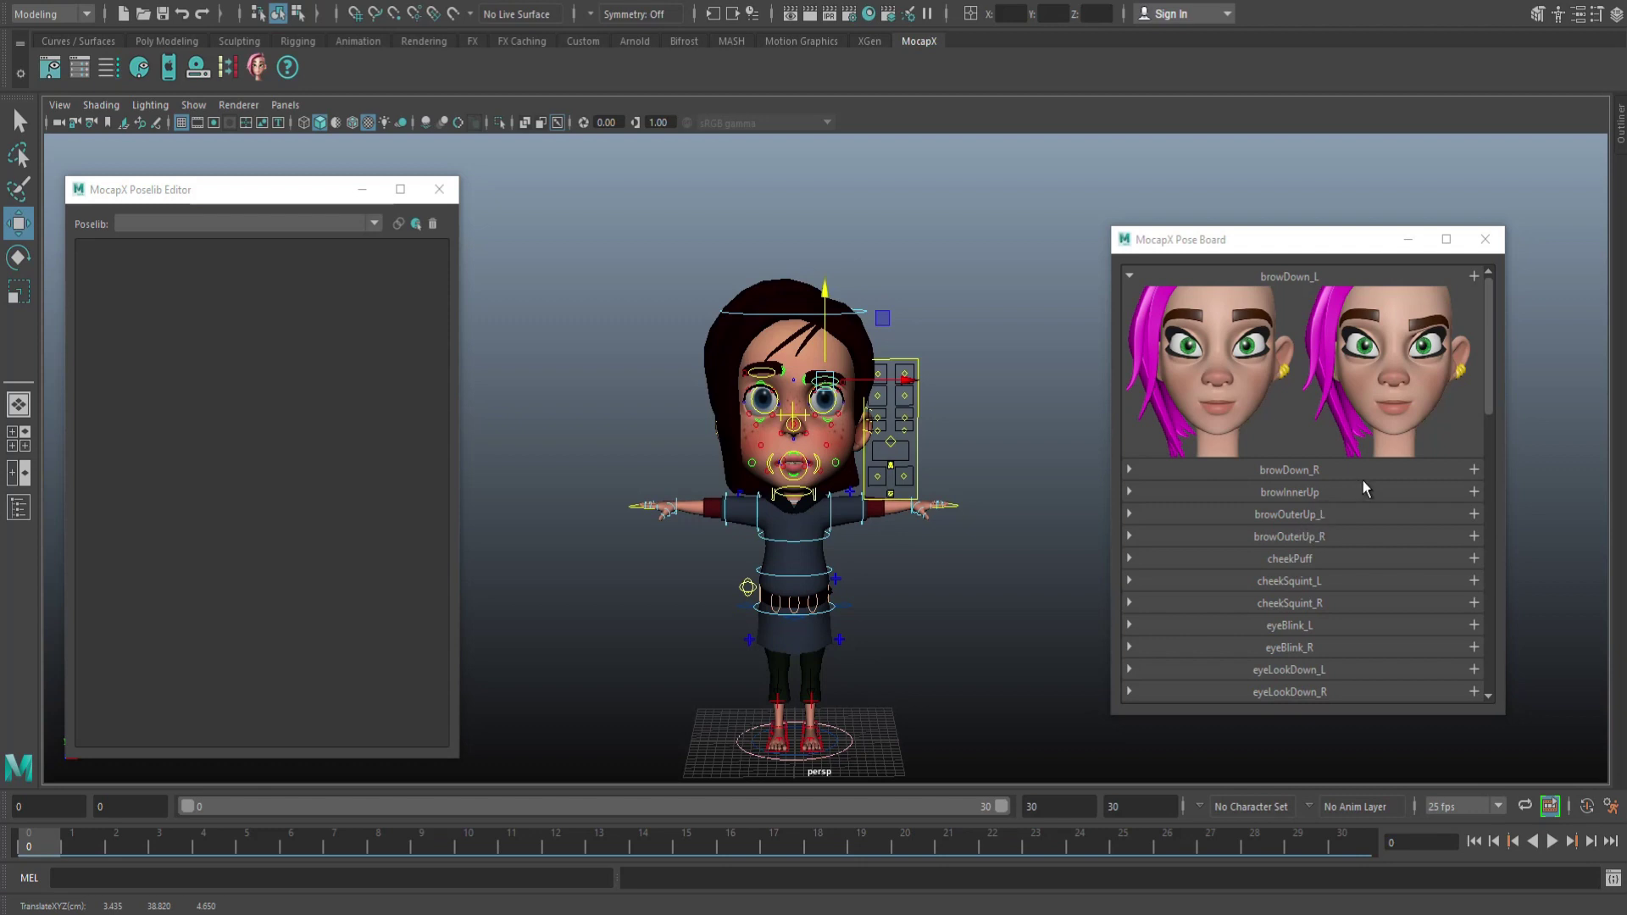
click(1474, 277)
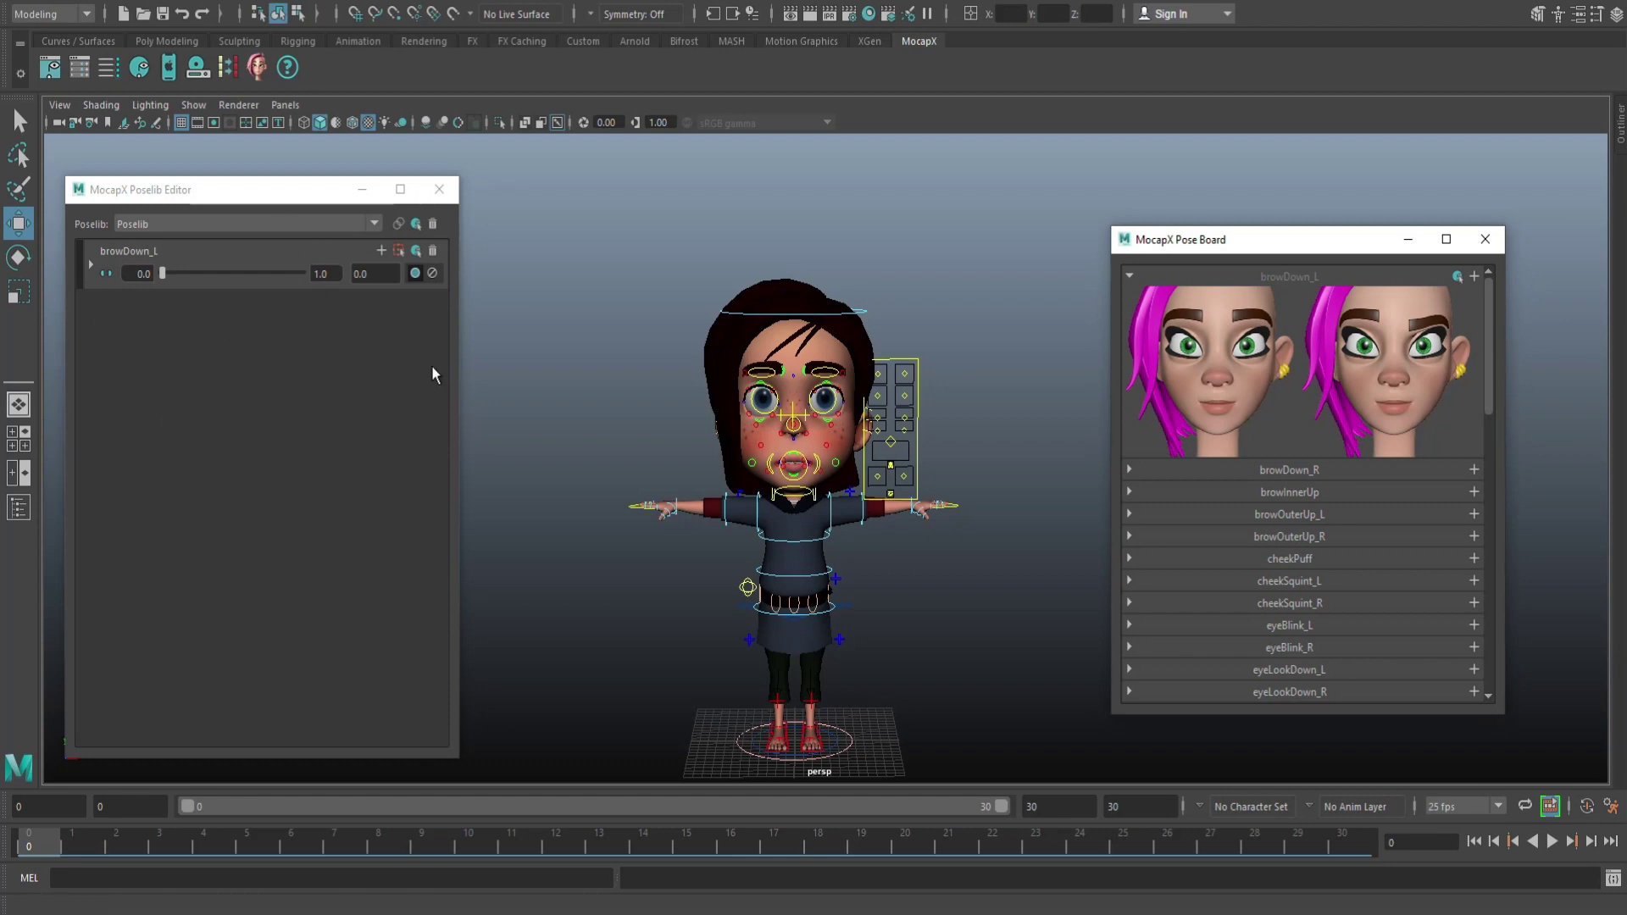
Rotate the jaw control to open the mouth and store it as the jawOpen pose from the Pose Board.
scroll(923, 628, up, 2)
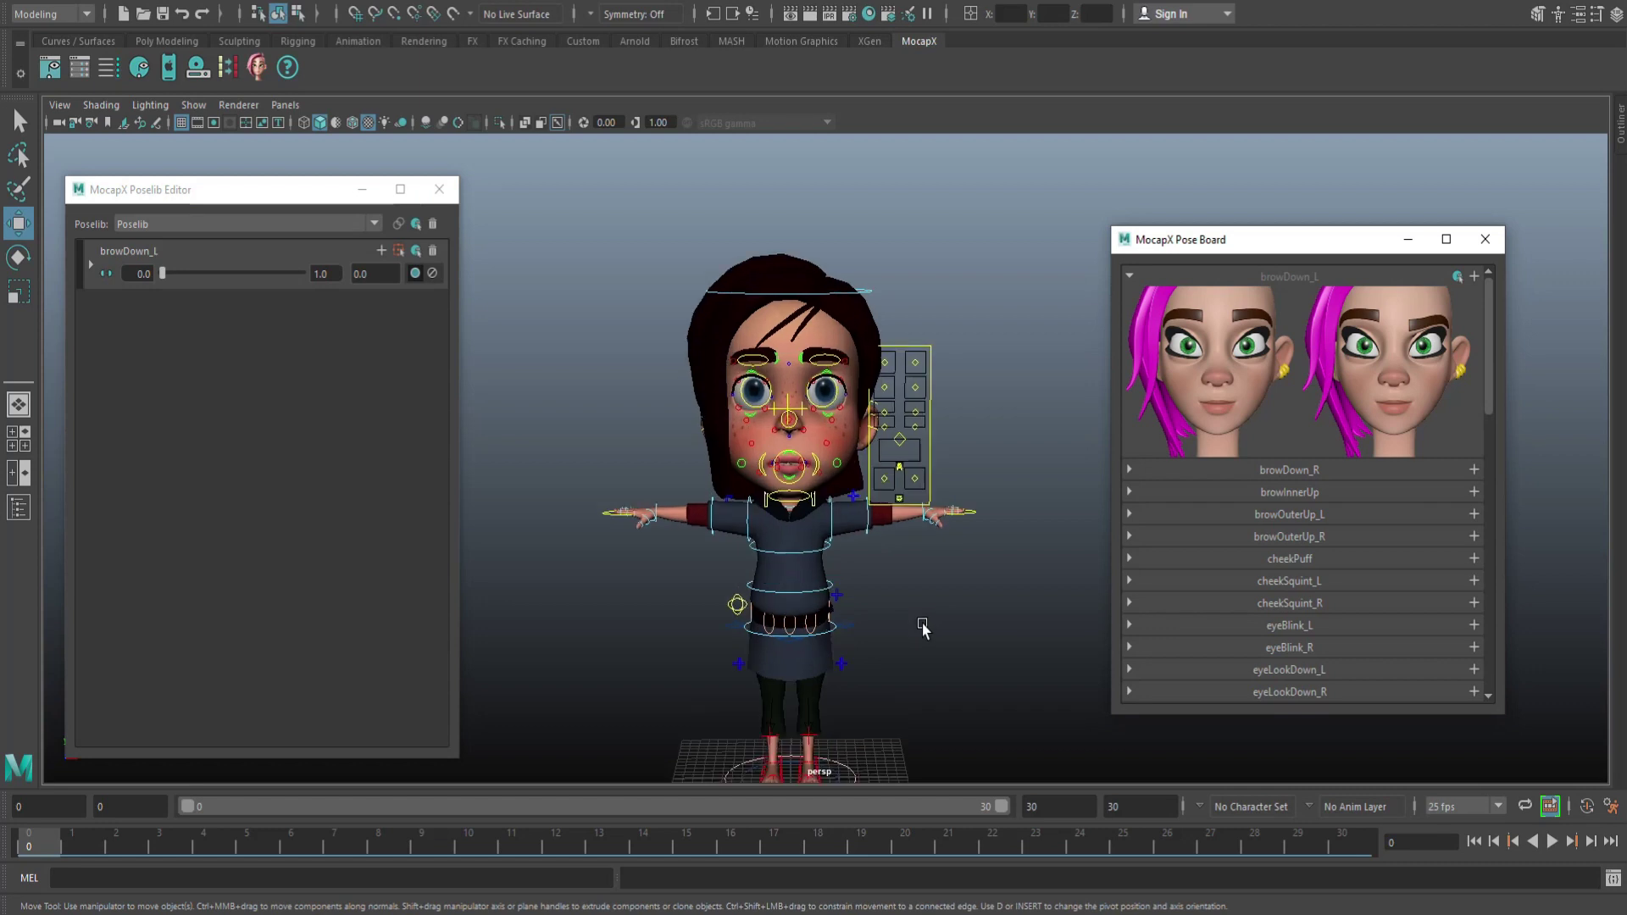
click(788, 506)
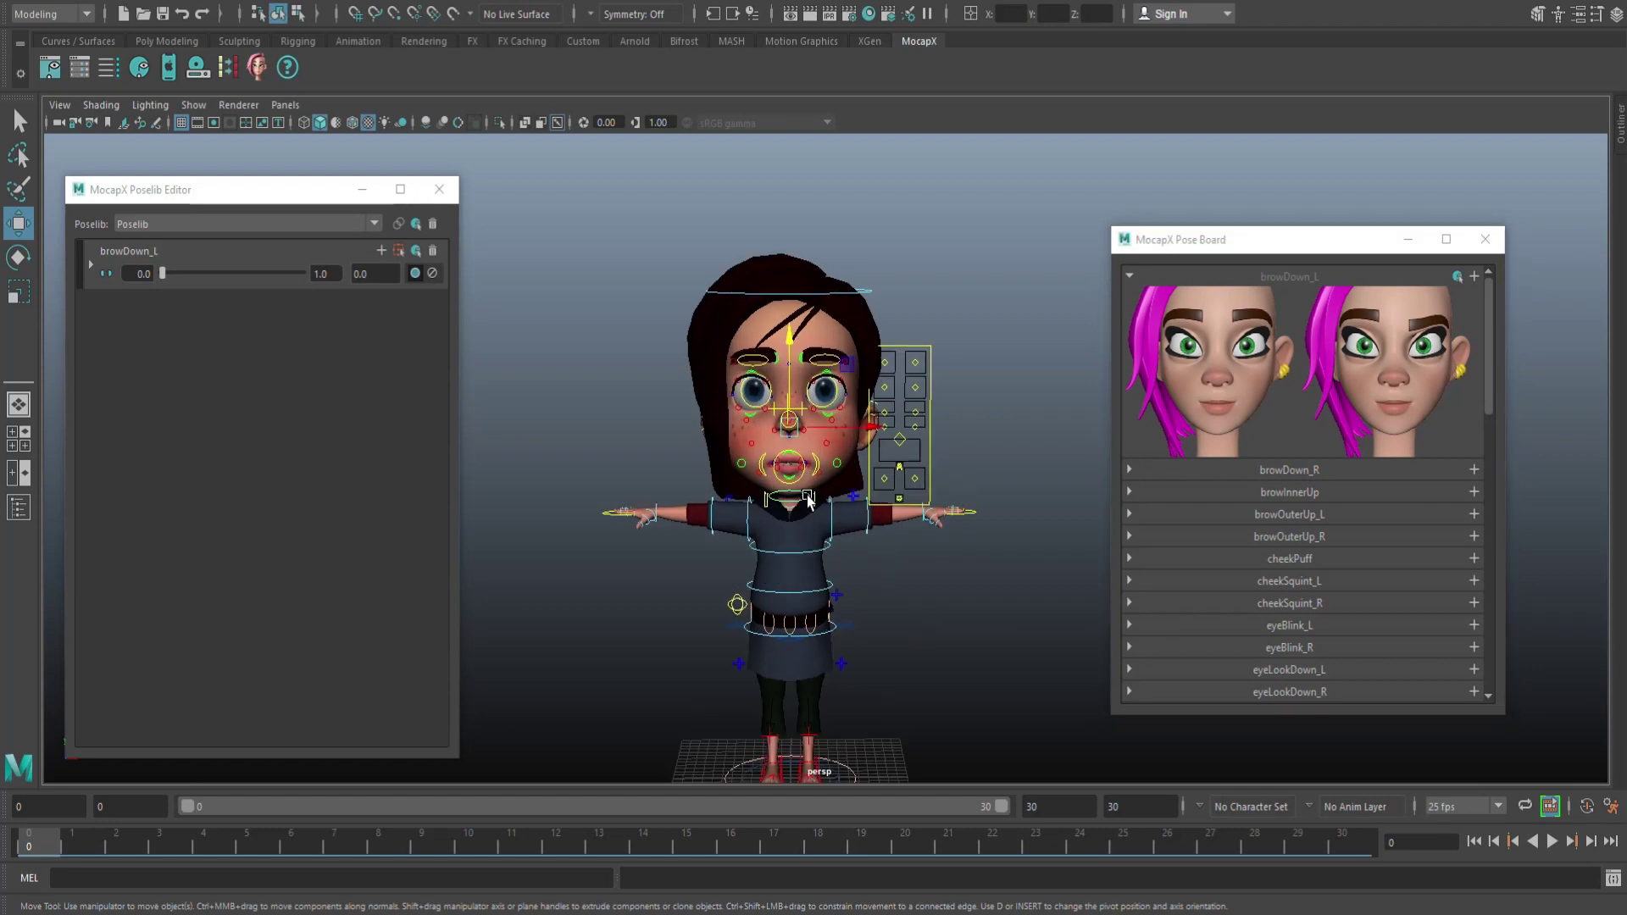
key(e)
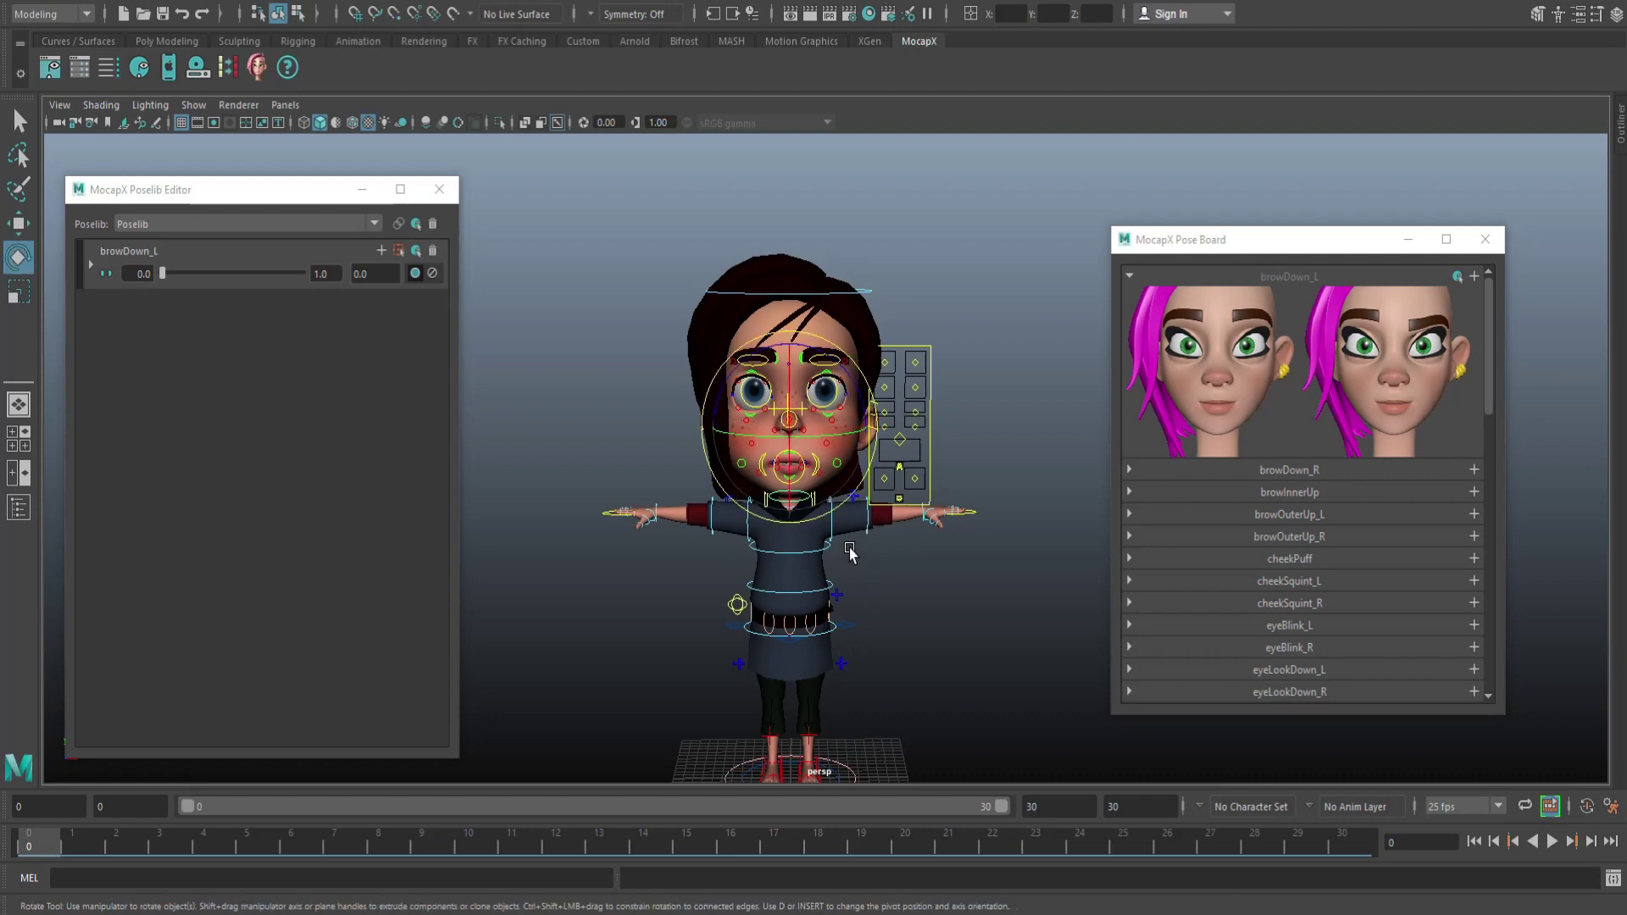
drag(783, 405, 793, 417)
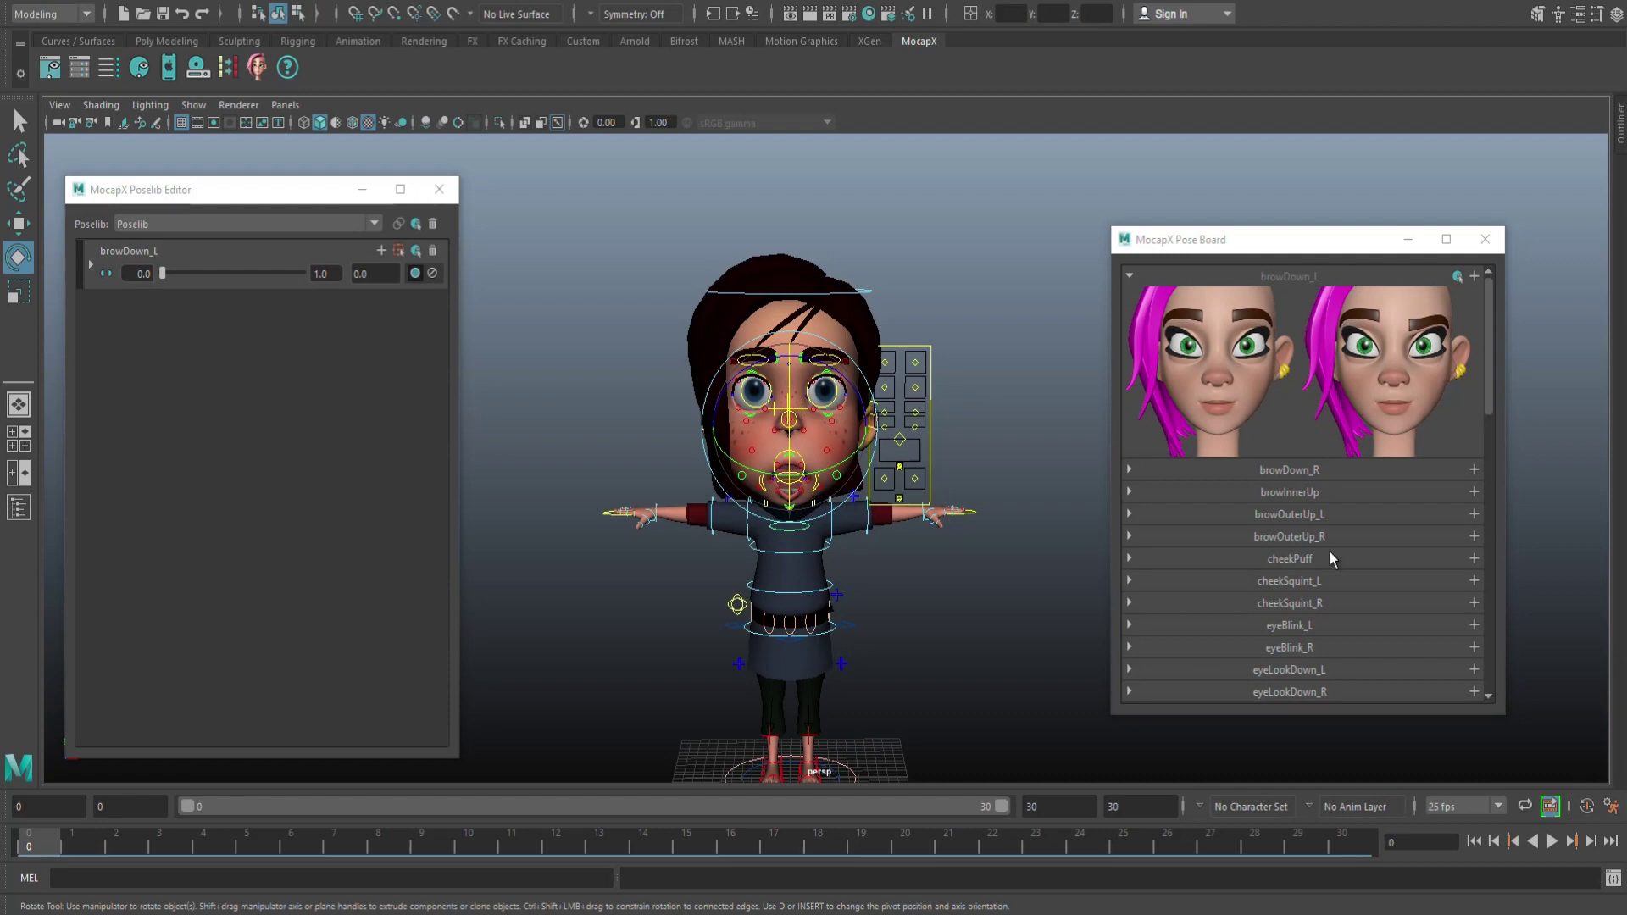
scroll(1331, 567, down, 5)
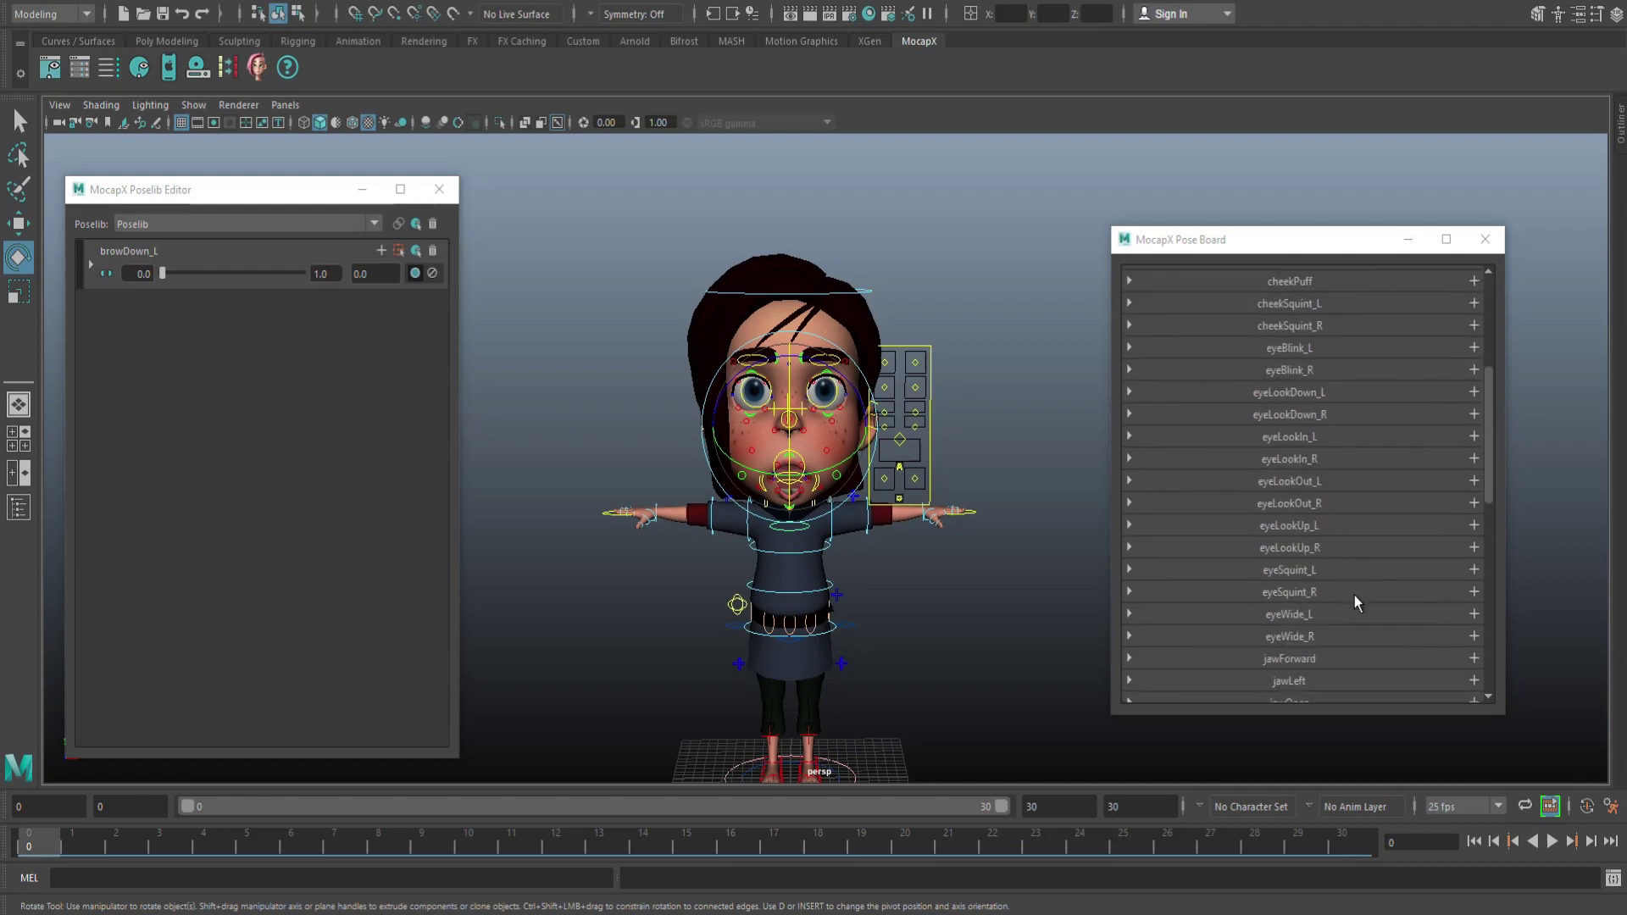
scroll(1356, 597, down, 4)
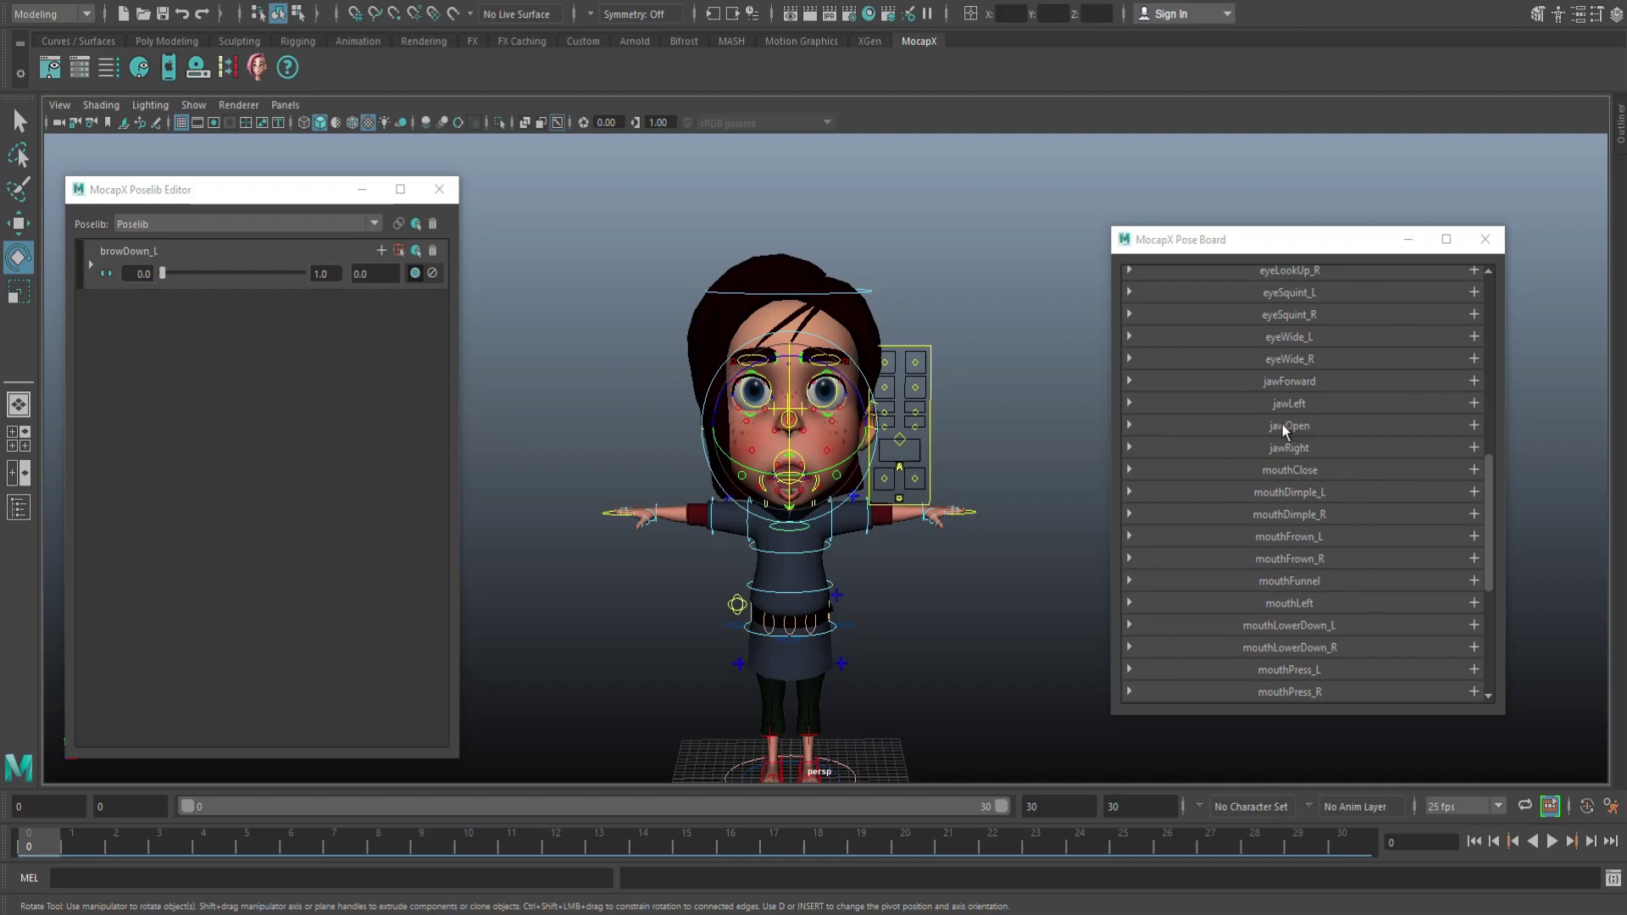
click(1132, 425)
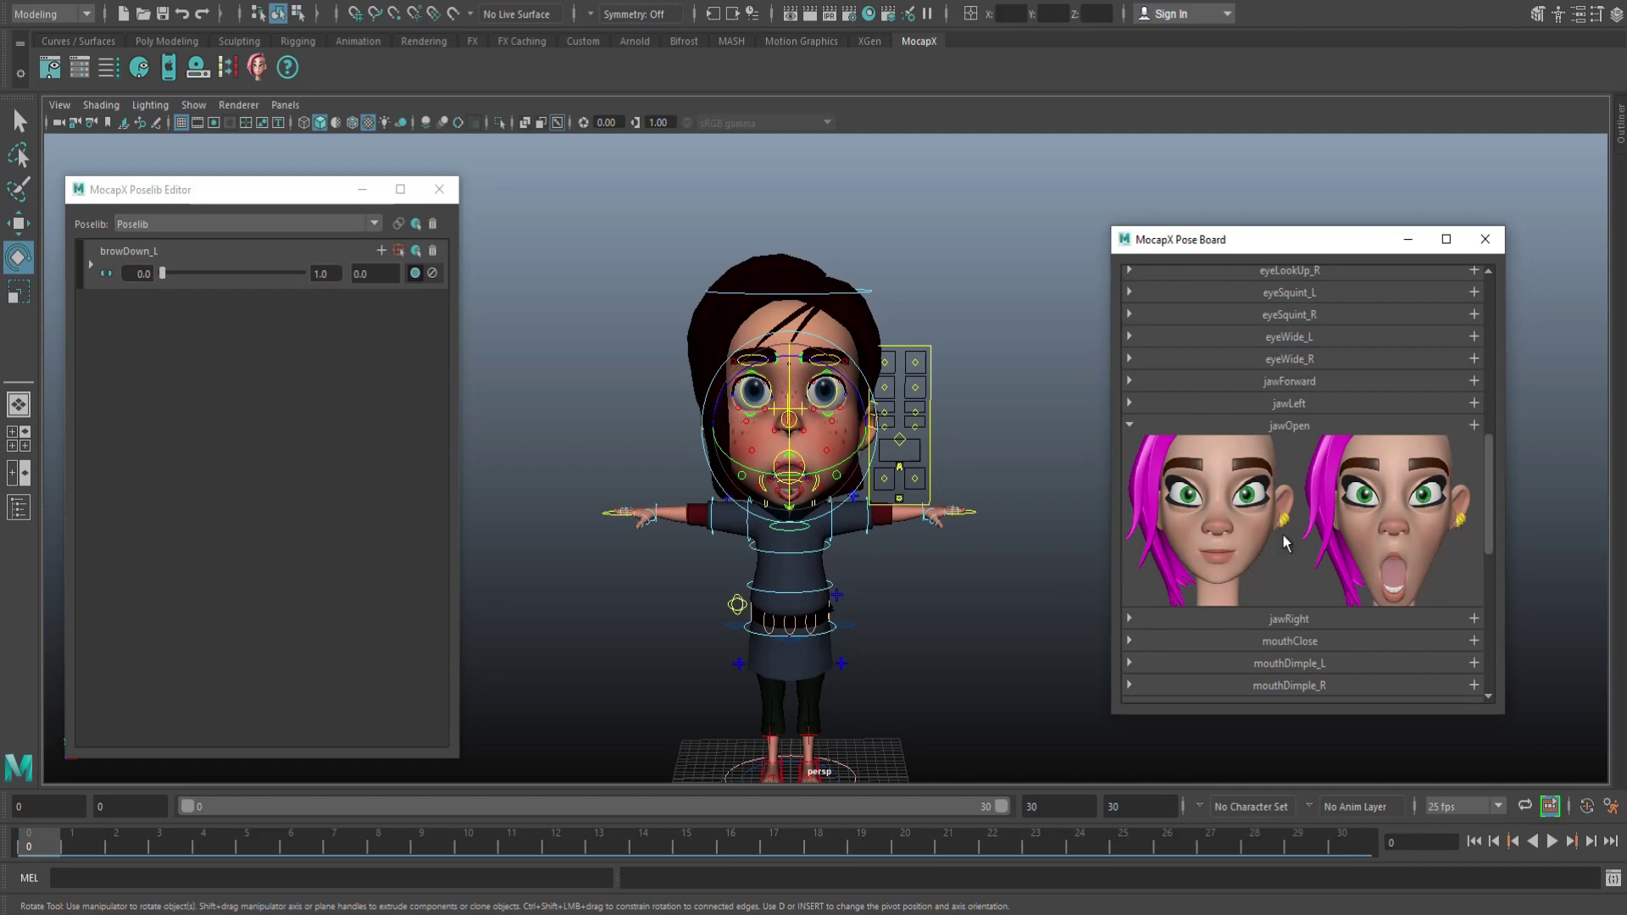
click(1472, 429)
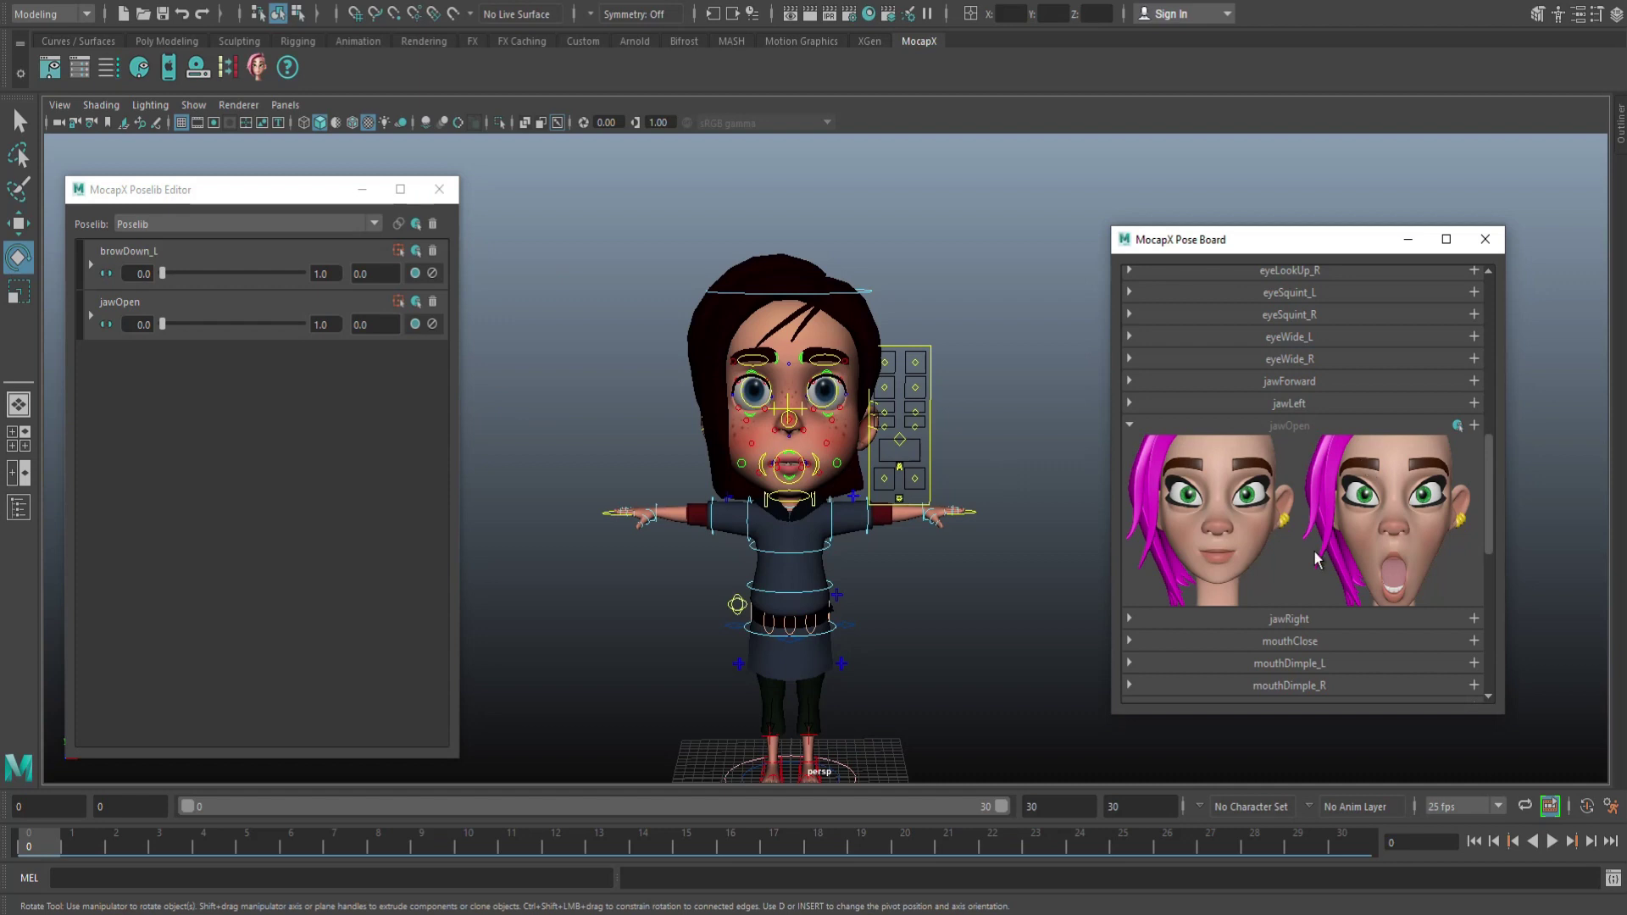
Move the character's left mouth-corner control upward and store it as the mouthDimple_L pose from the Pose Board.
scroll(1305, 542, up, 10)
scroll(788, 364, up, 2)
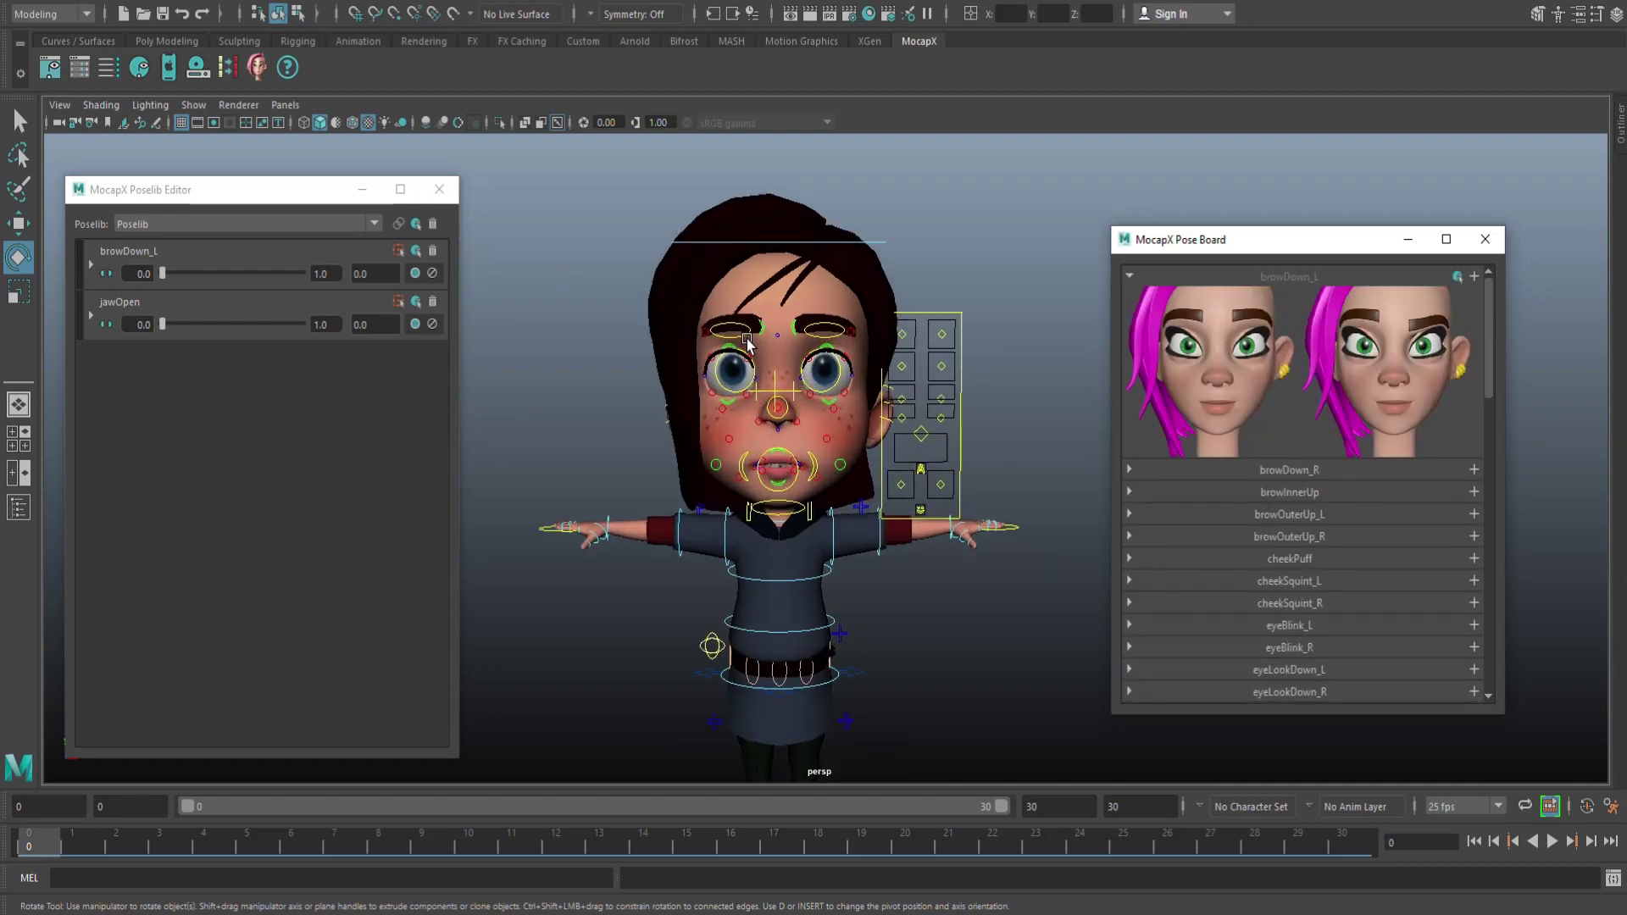
click(705, 551)
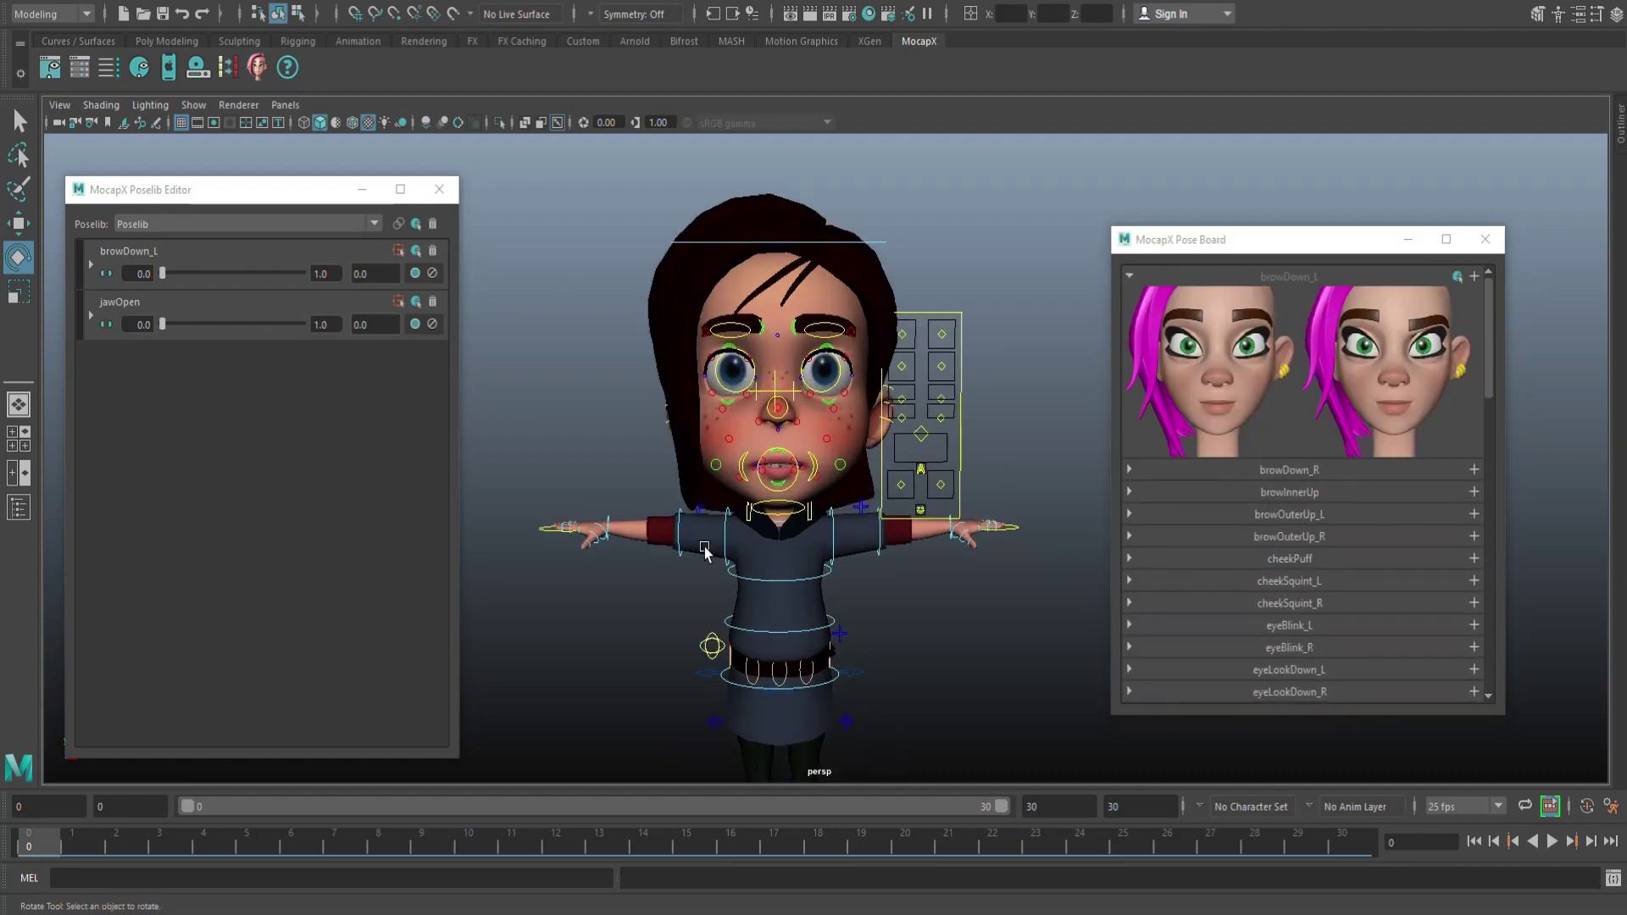
click(822, 468)
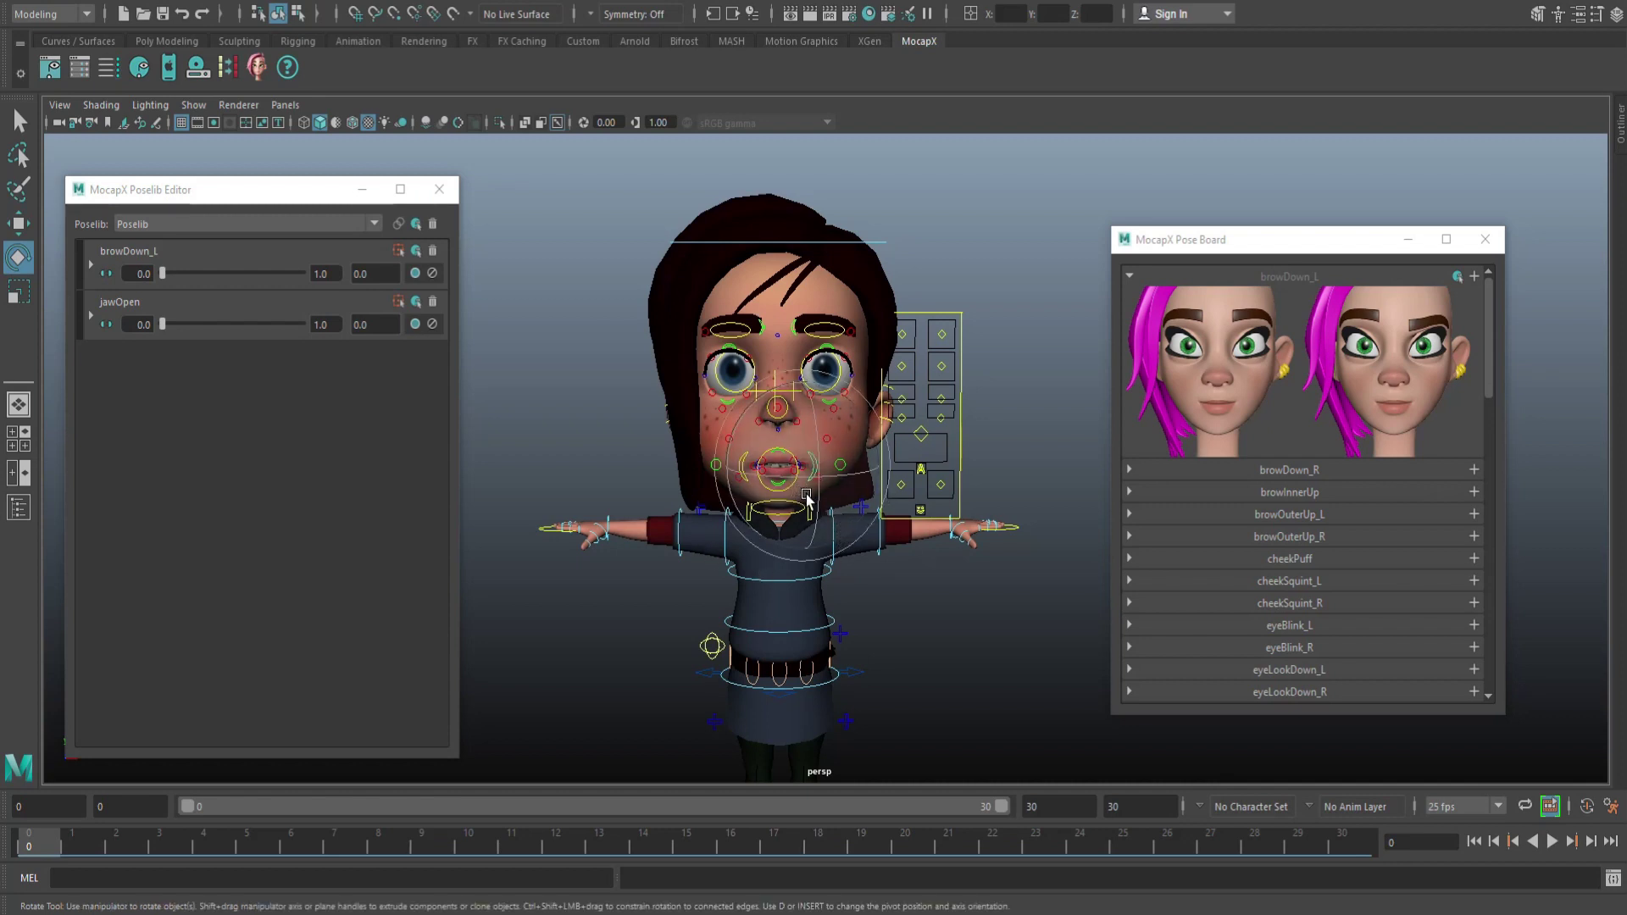
key(w)
drag(811, 474, 810, 458)
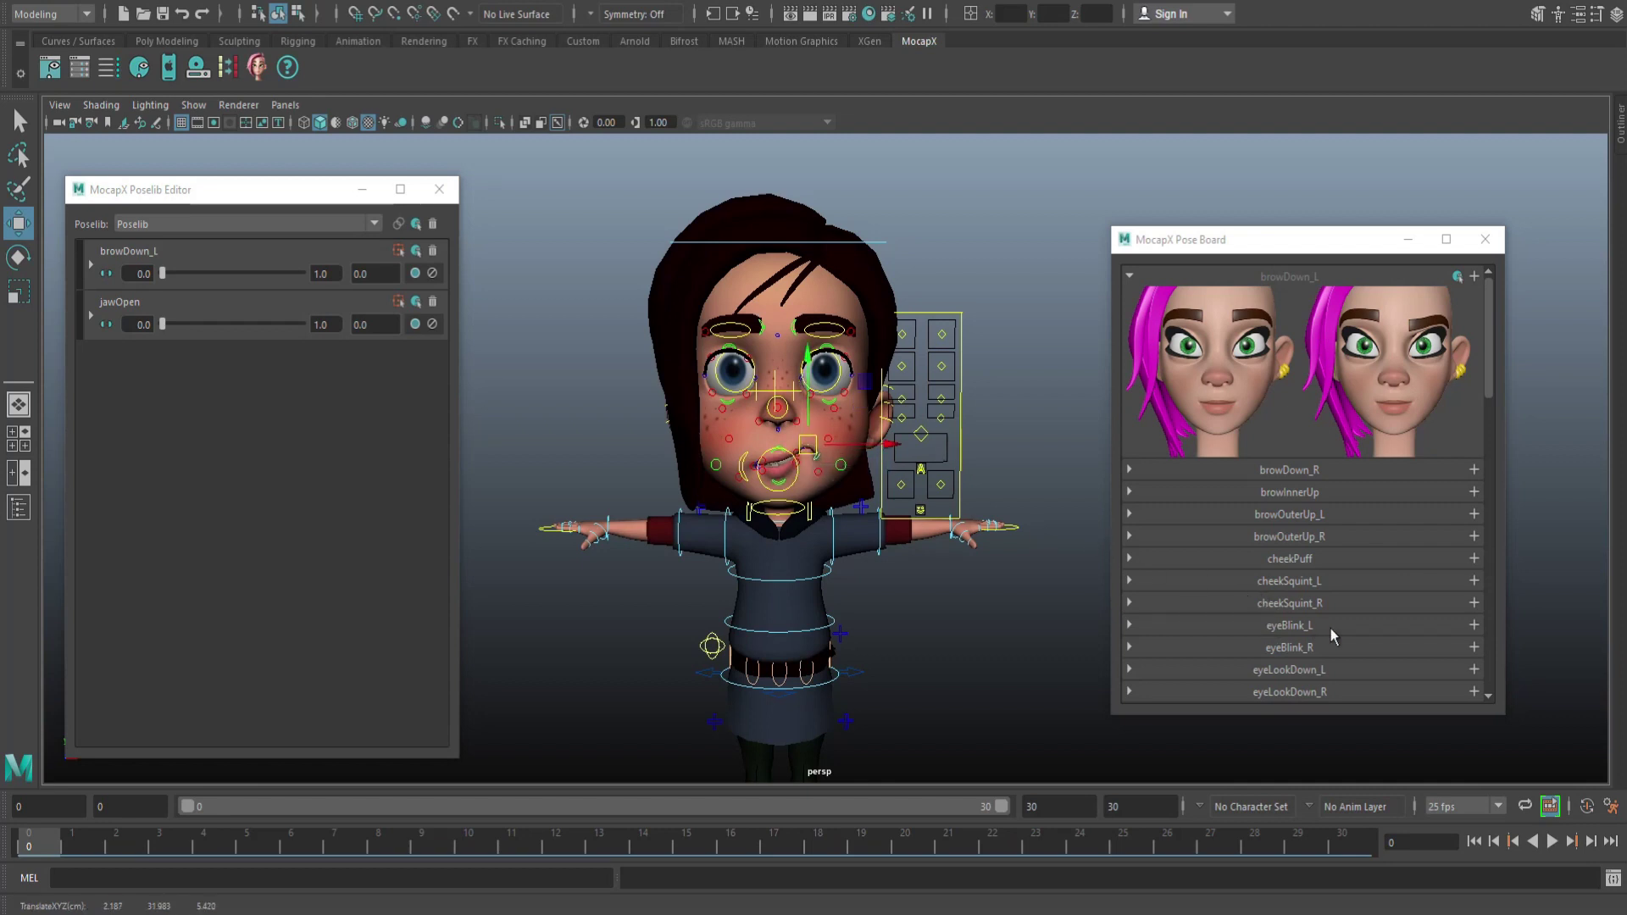
scroll(1373, 608, down, 3)
scroll(1373, 610, down, 2)
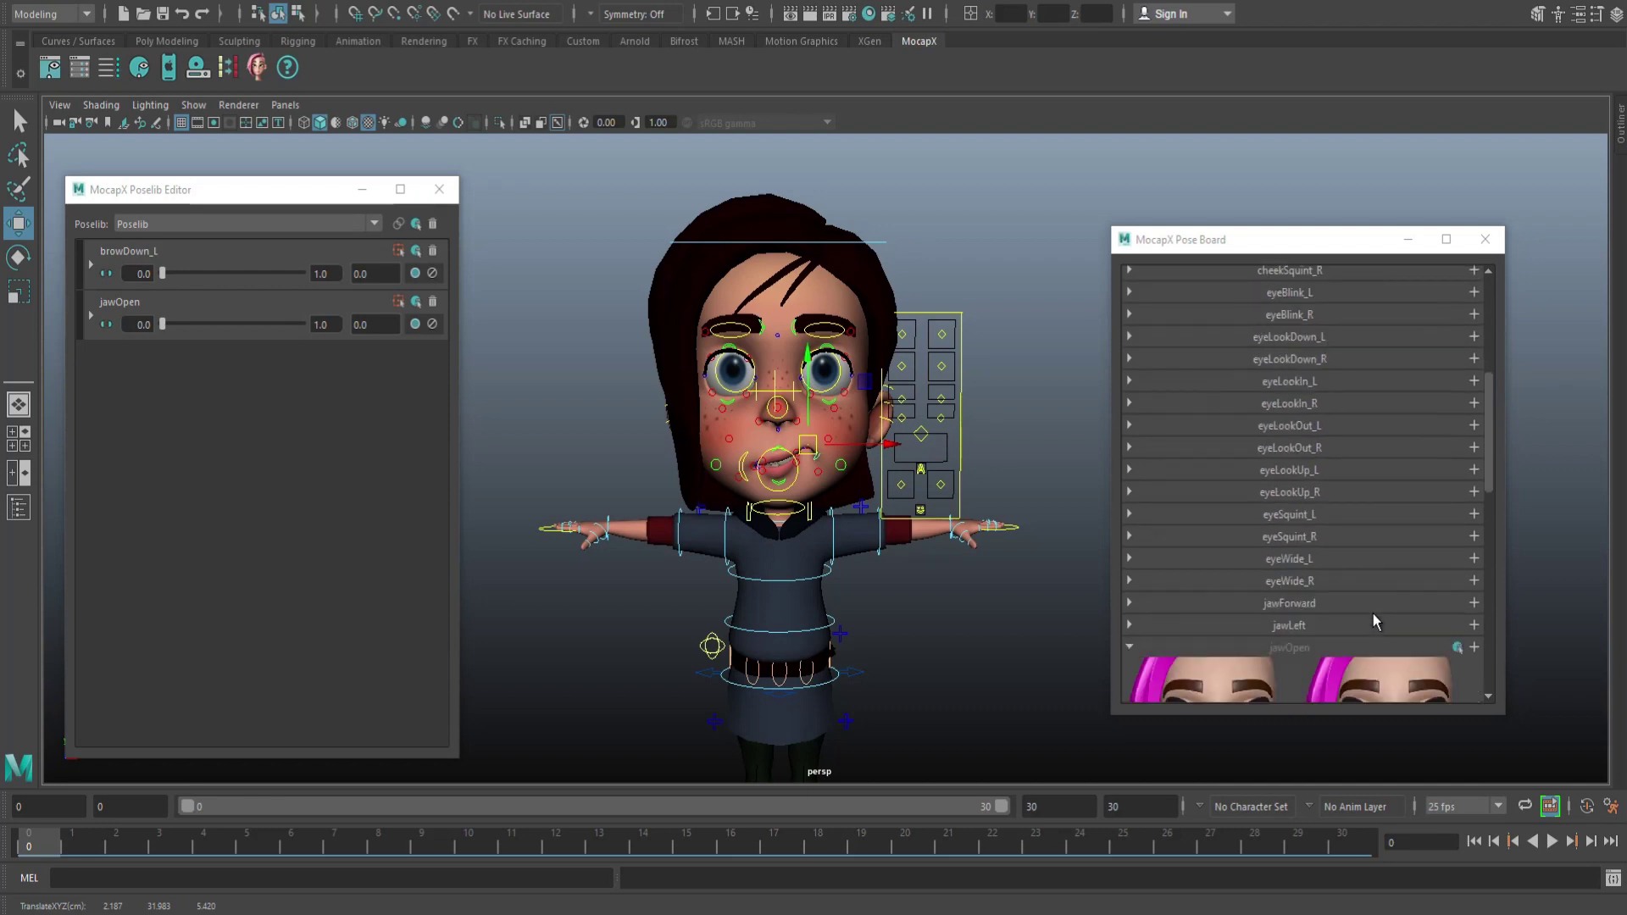
scroll(1364, 615, up, 5)
scroll(1356, 613, down, 7)
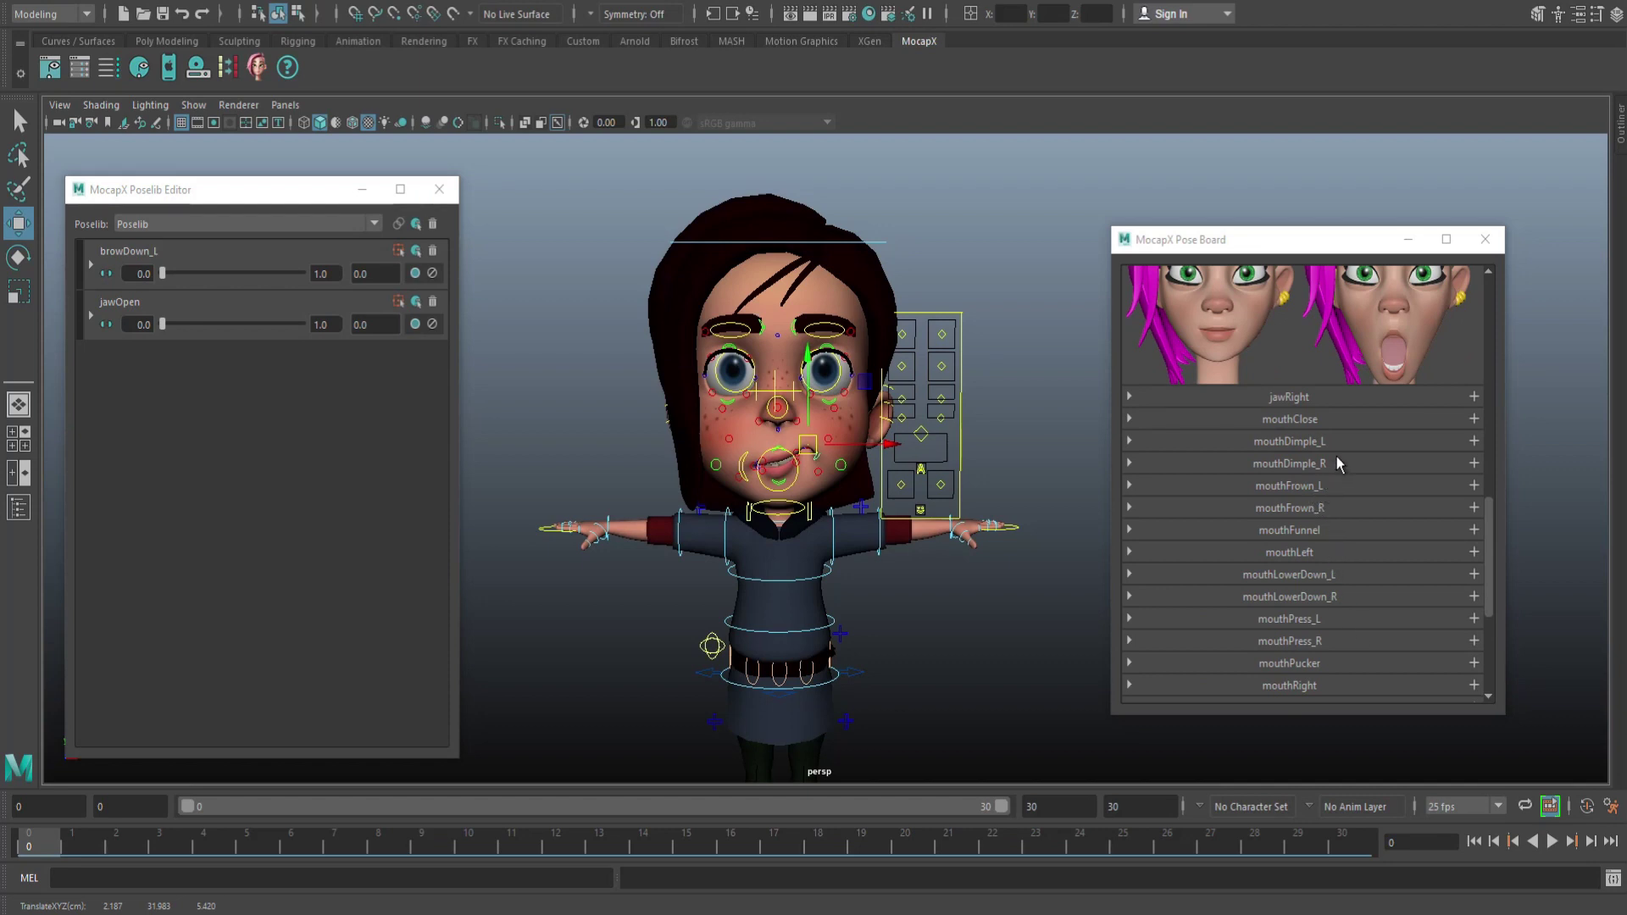
click(1130, 441)
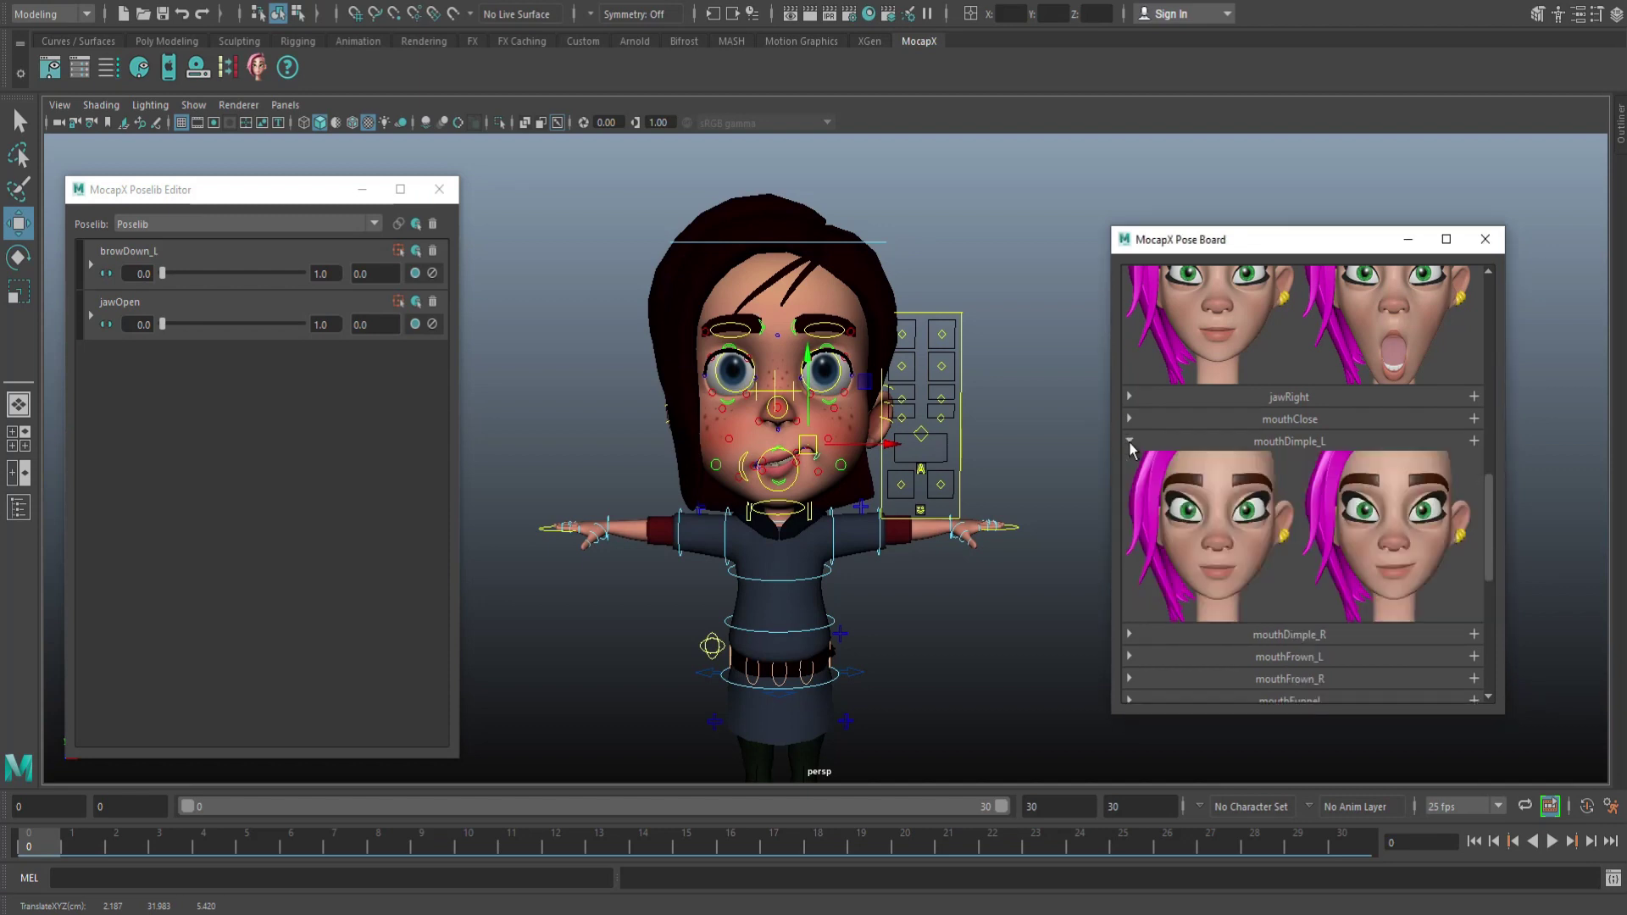
click(1474, 440)
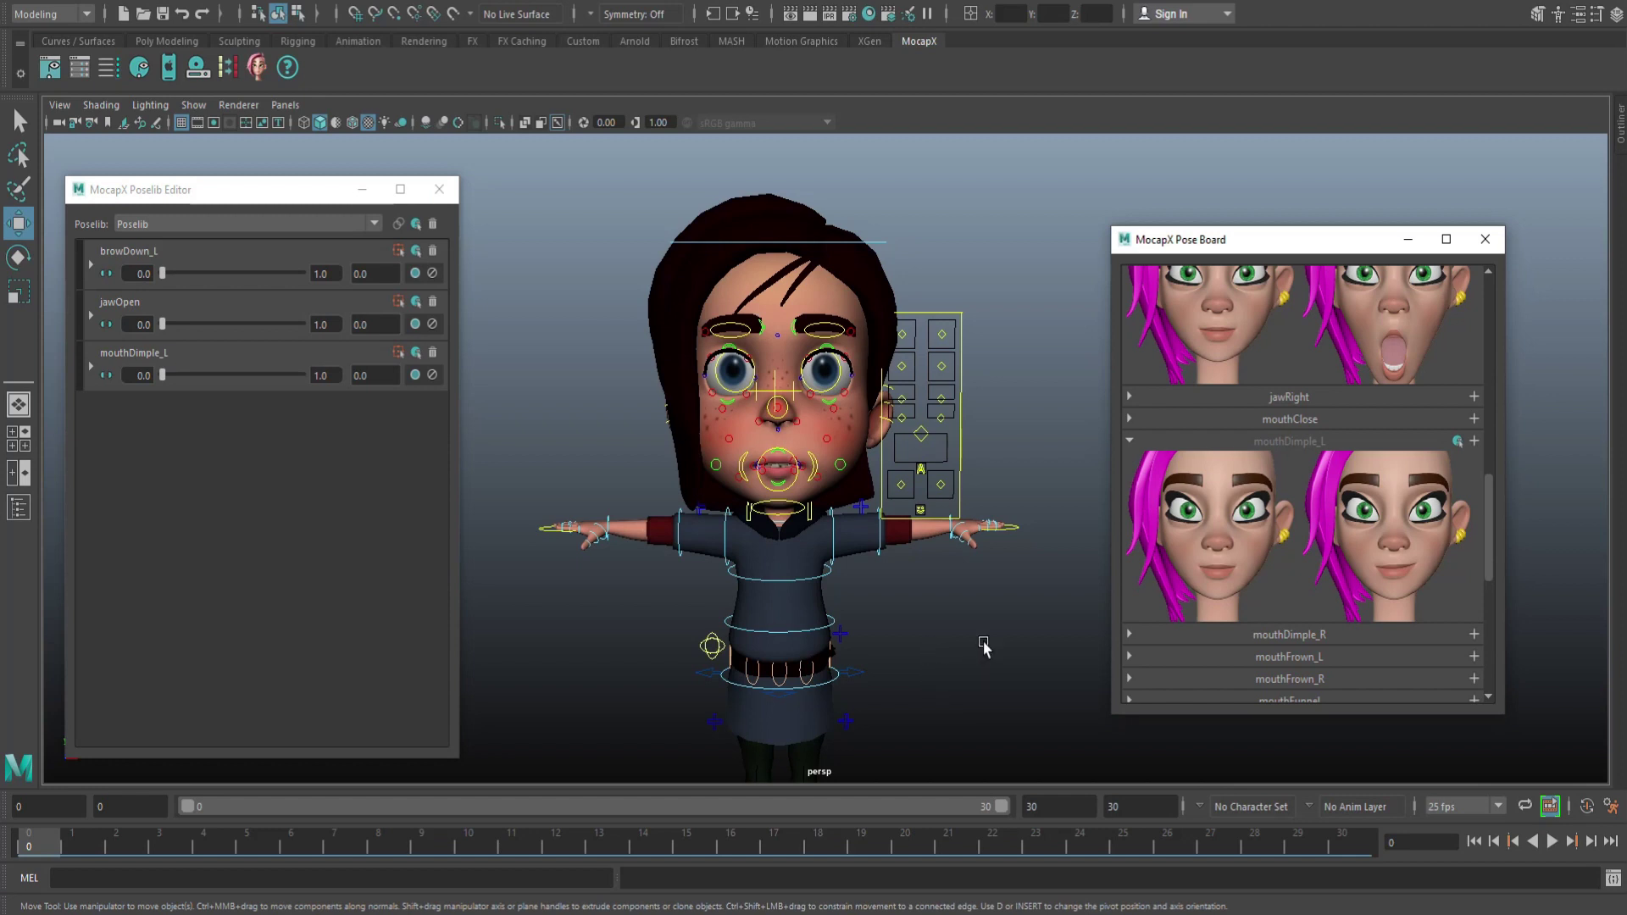
Minimize the Pose Board, connect a new MocapX RealtimeDevice over USB and attach all Poselib poses to it.
click(1408, 241)
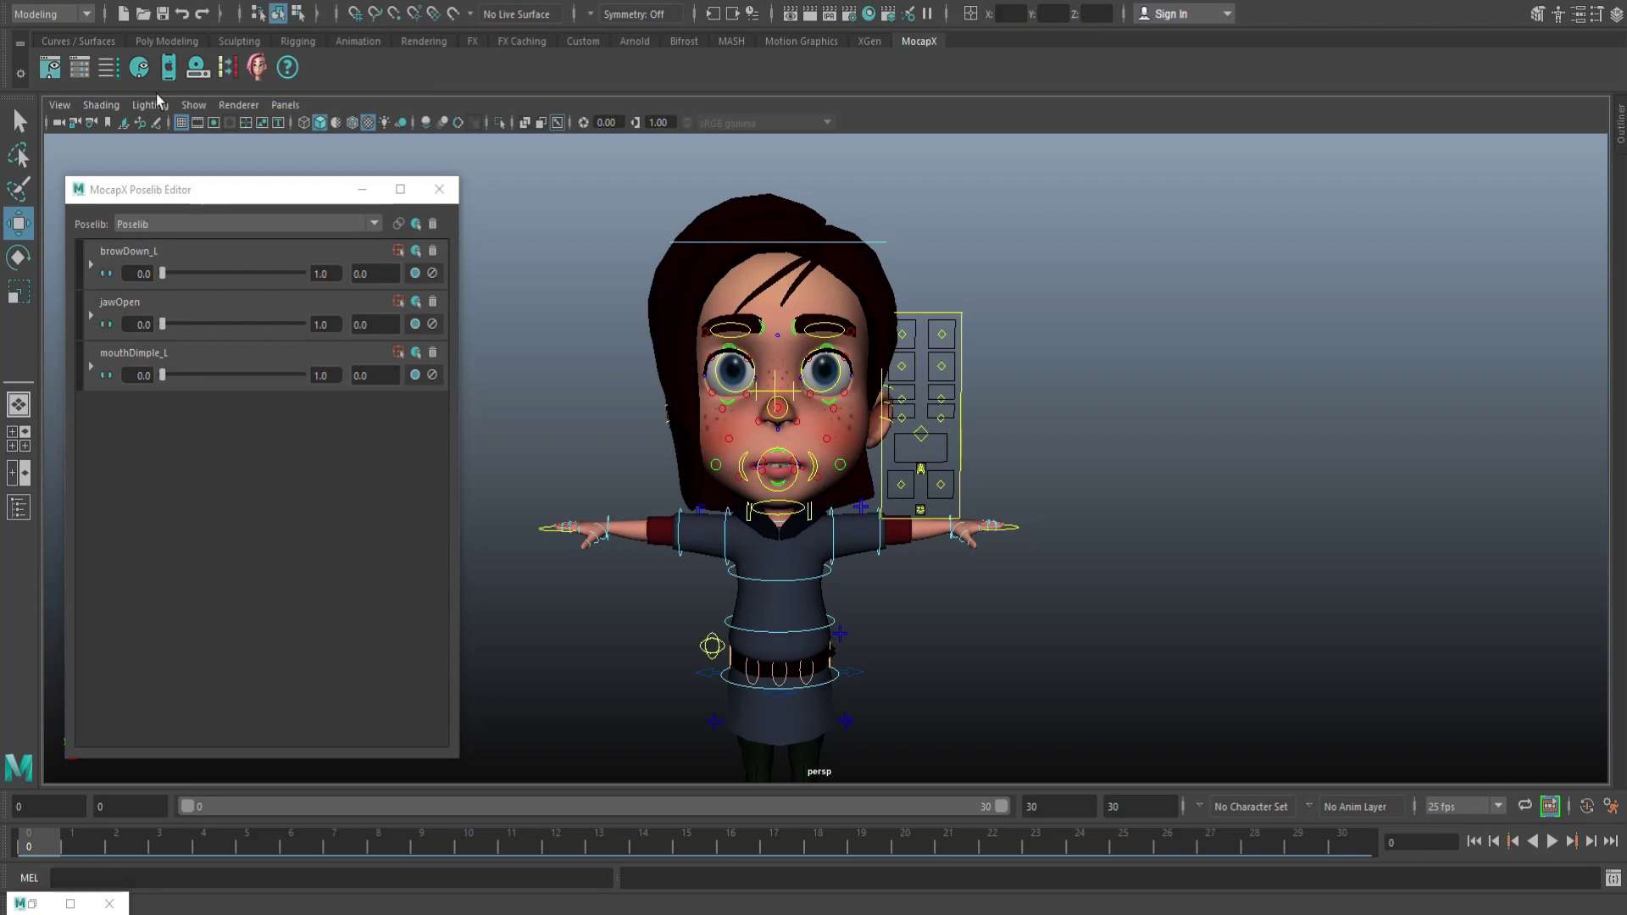
key(ctrl+a)
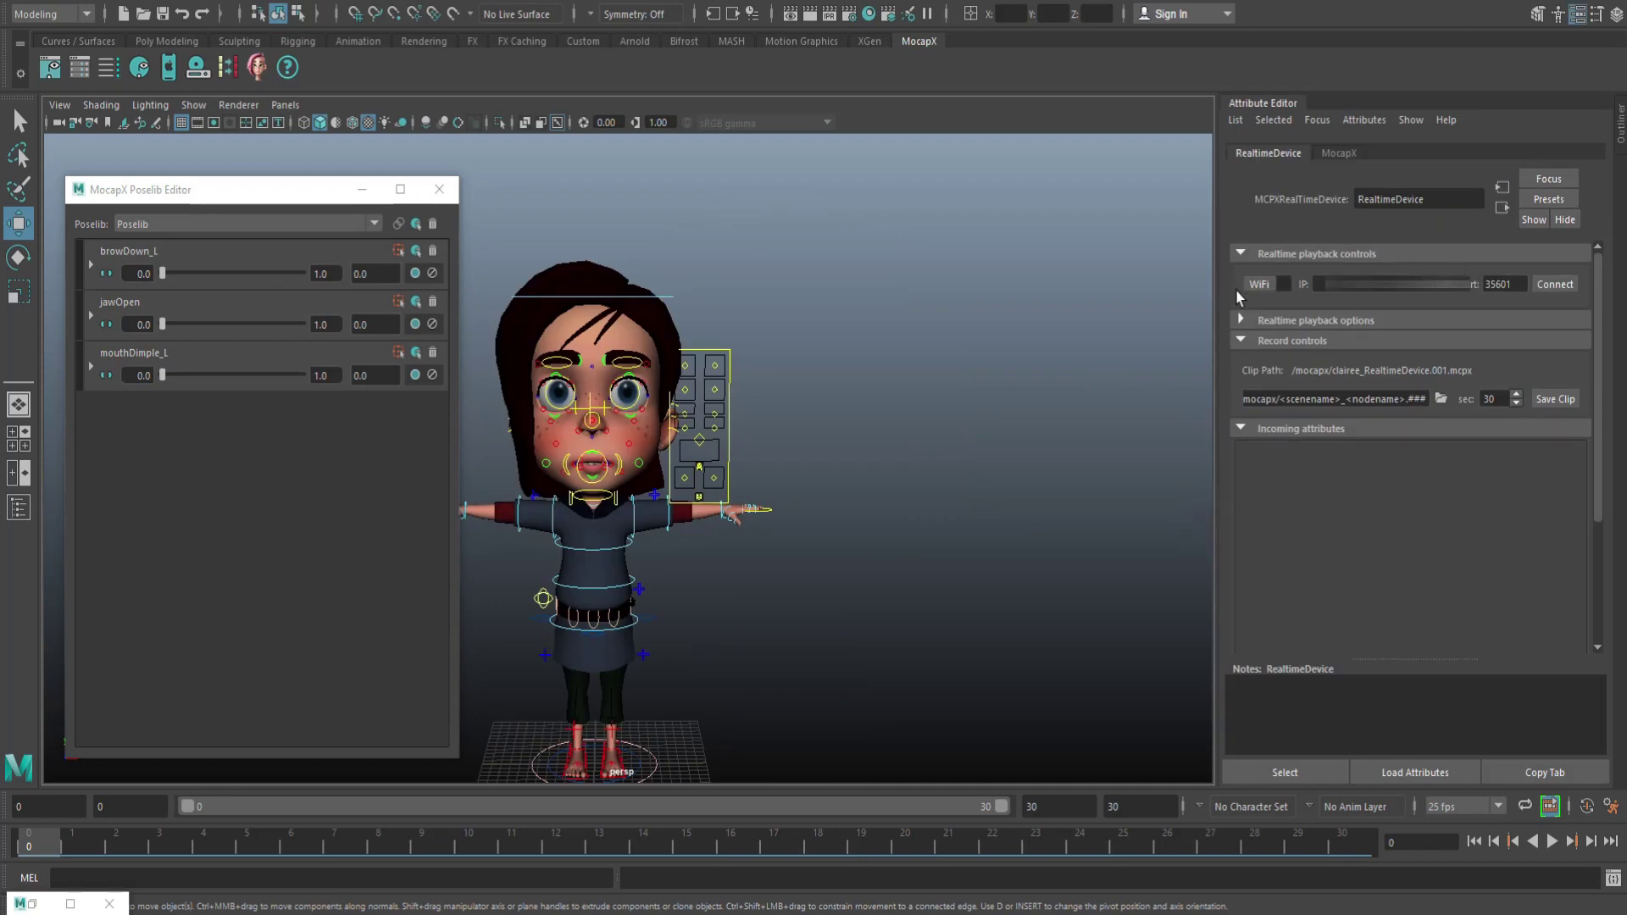
click(1285, 286)
click(1558, 285)
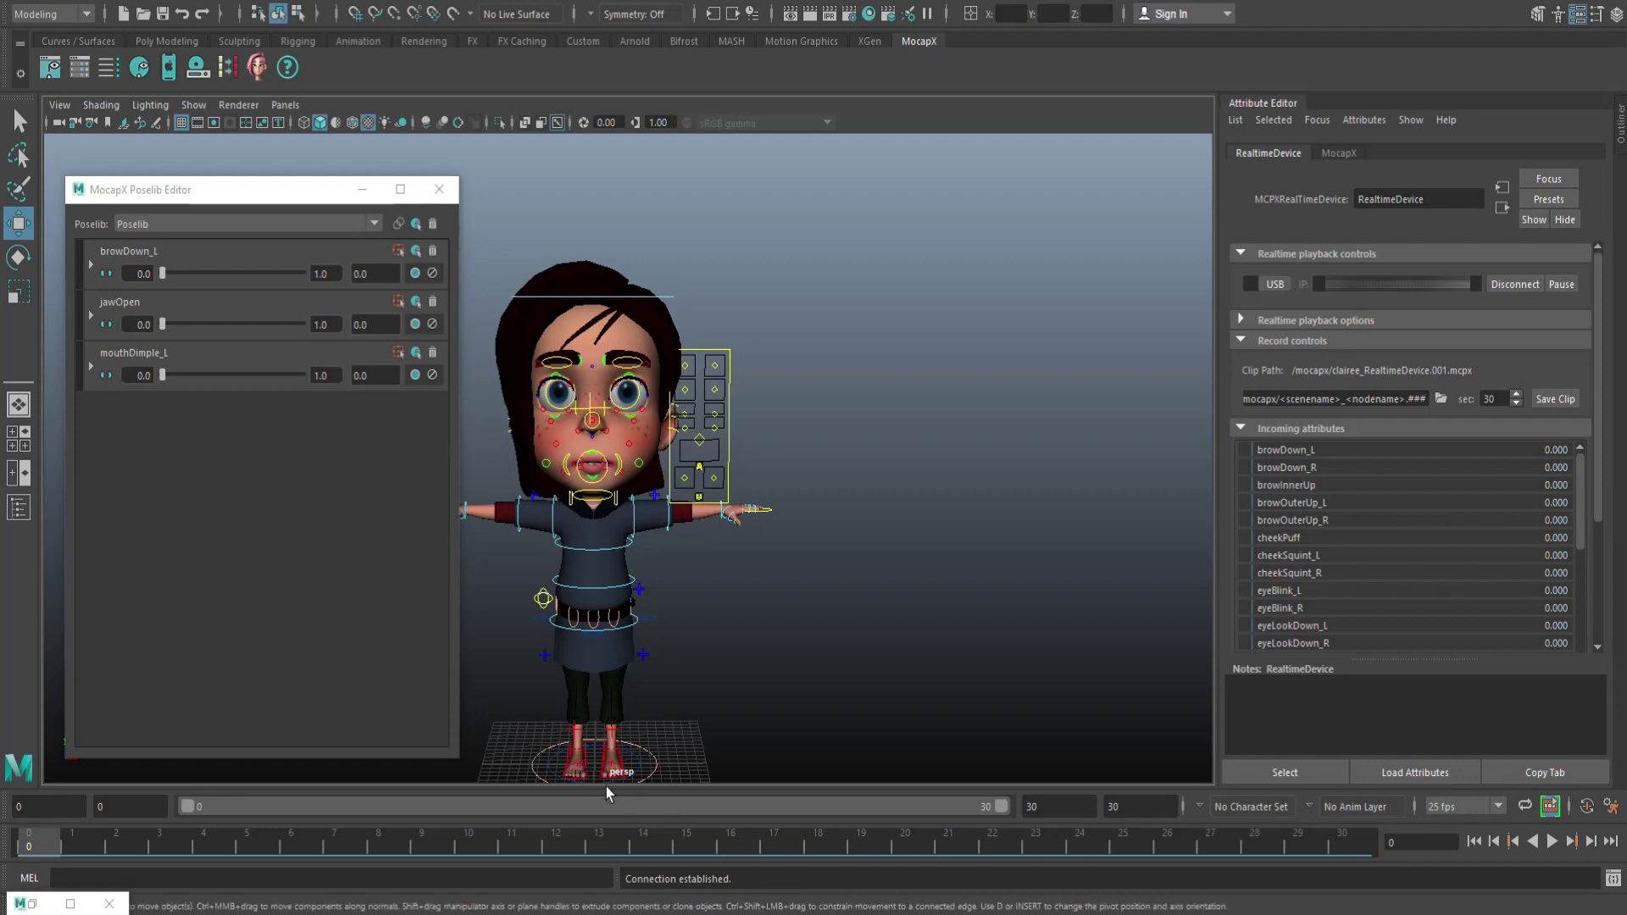
click(399, 224)
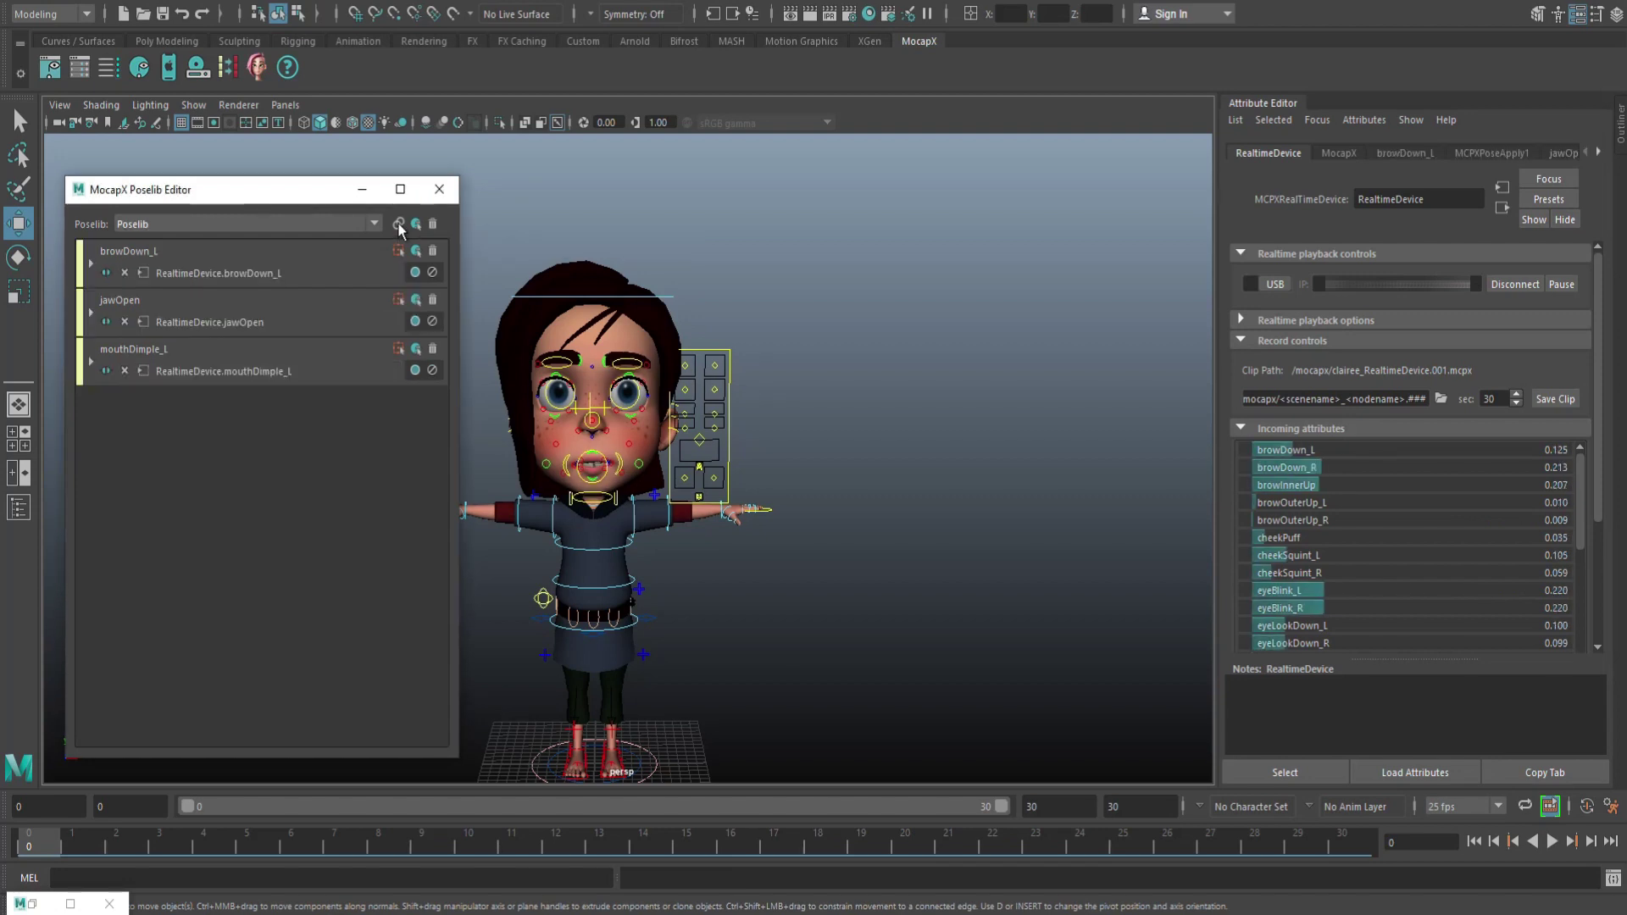
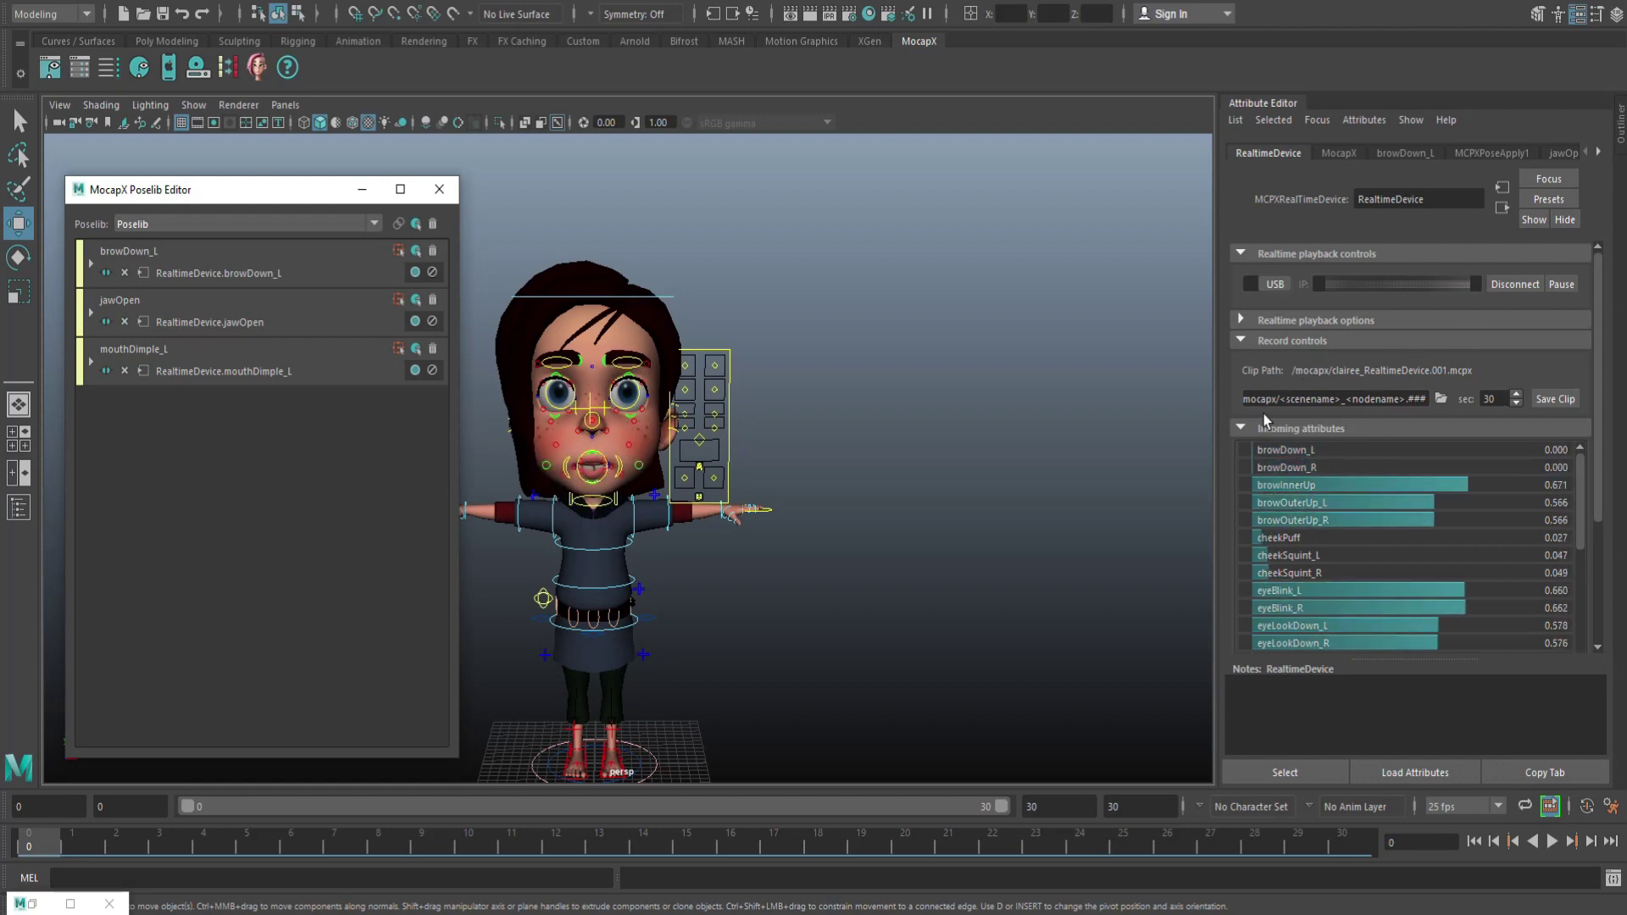
Set the RealtimeDevice's clip save path to a file named claire on the Desktop.
click(1441, 400)
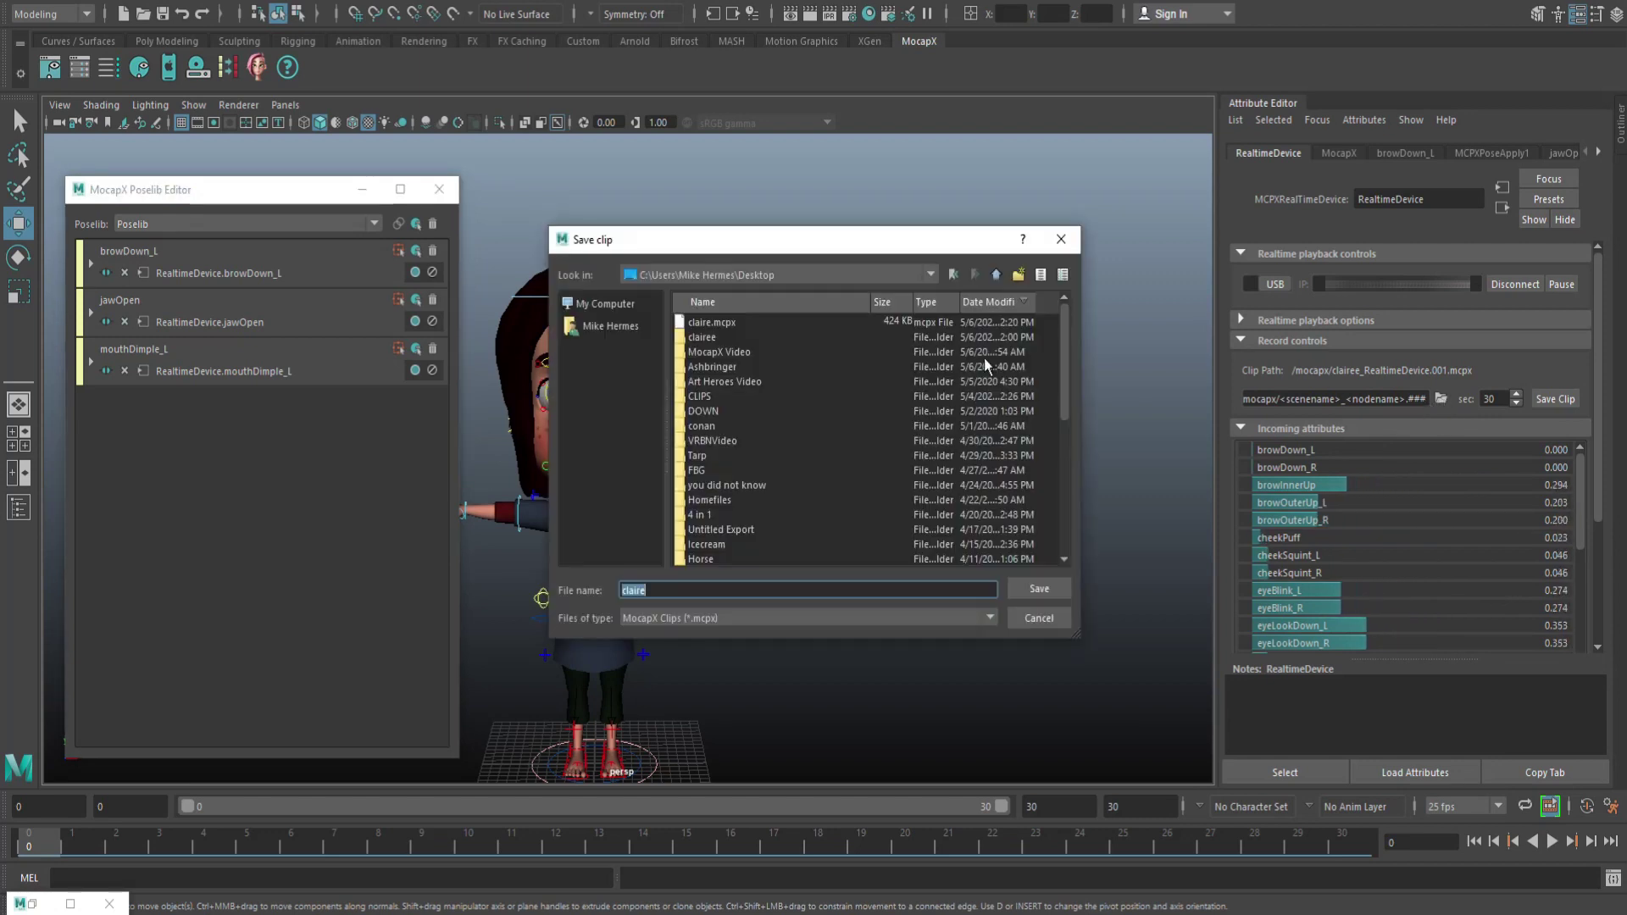
click(602, 326)
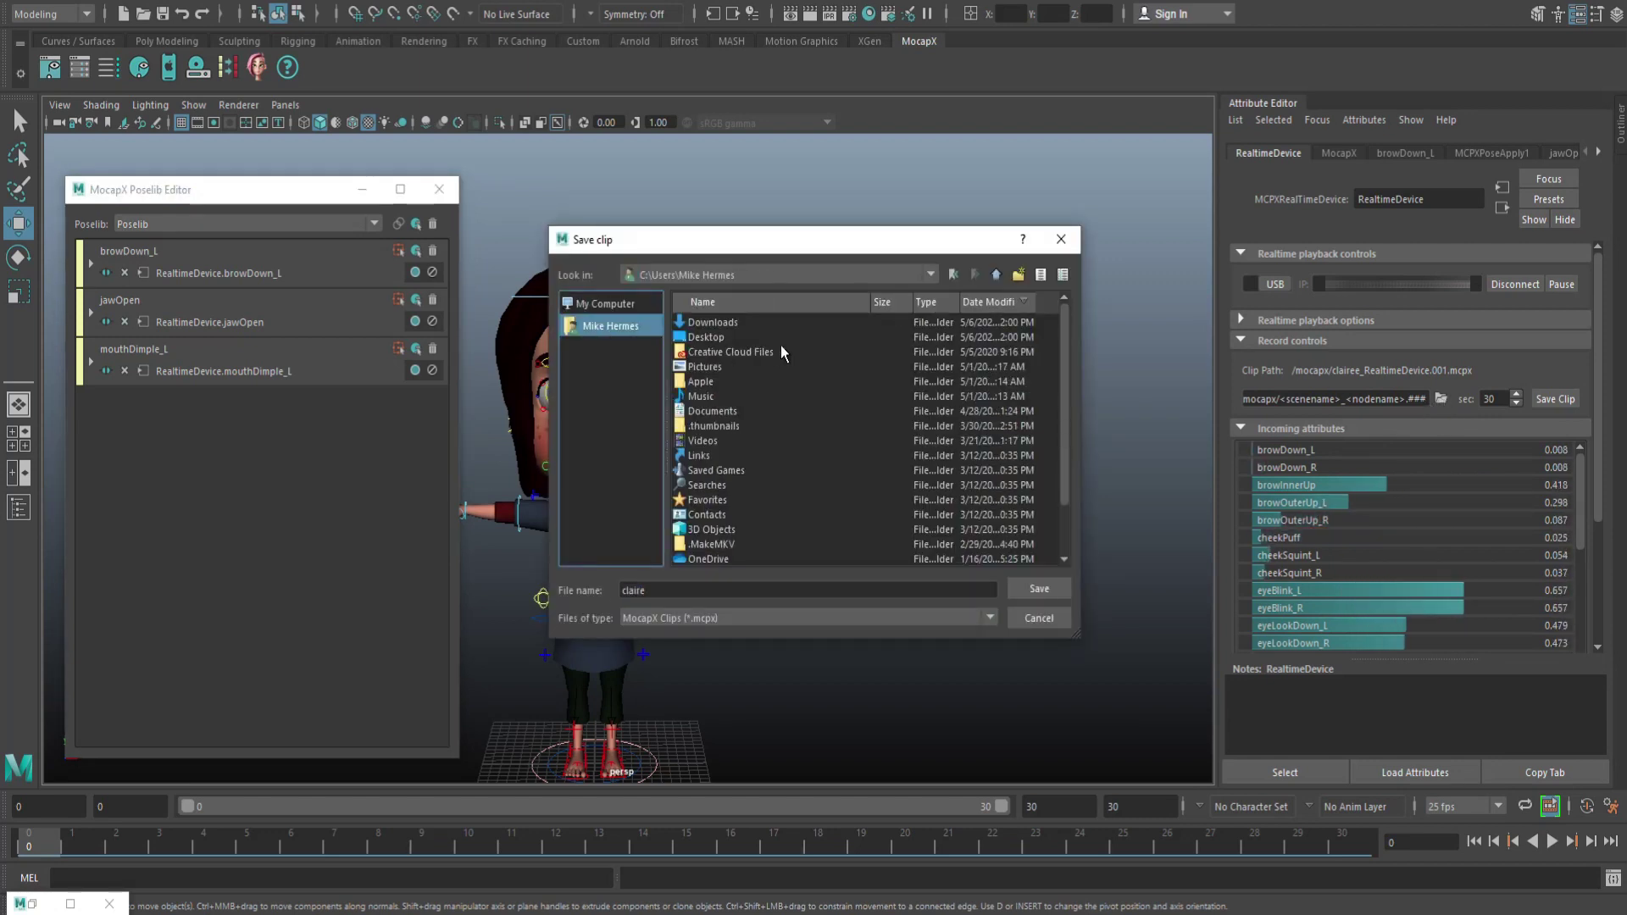
click(706, 338)
click(1034, 588)
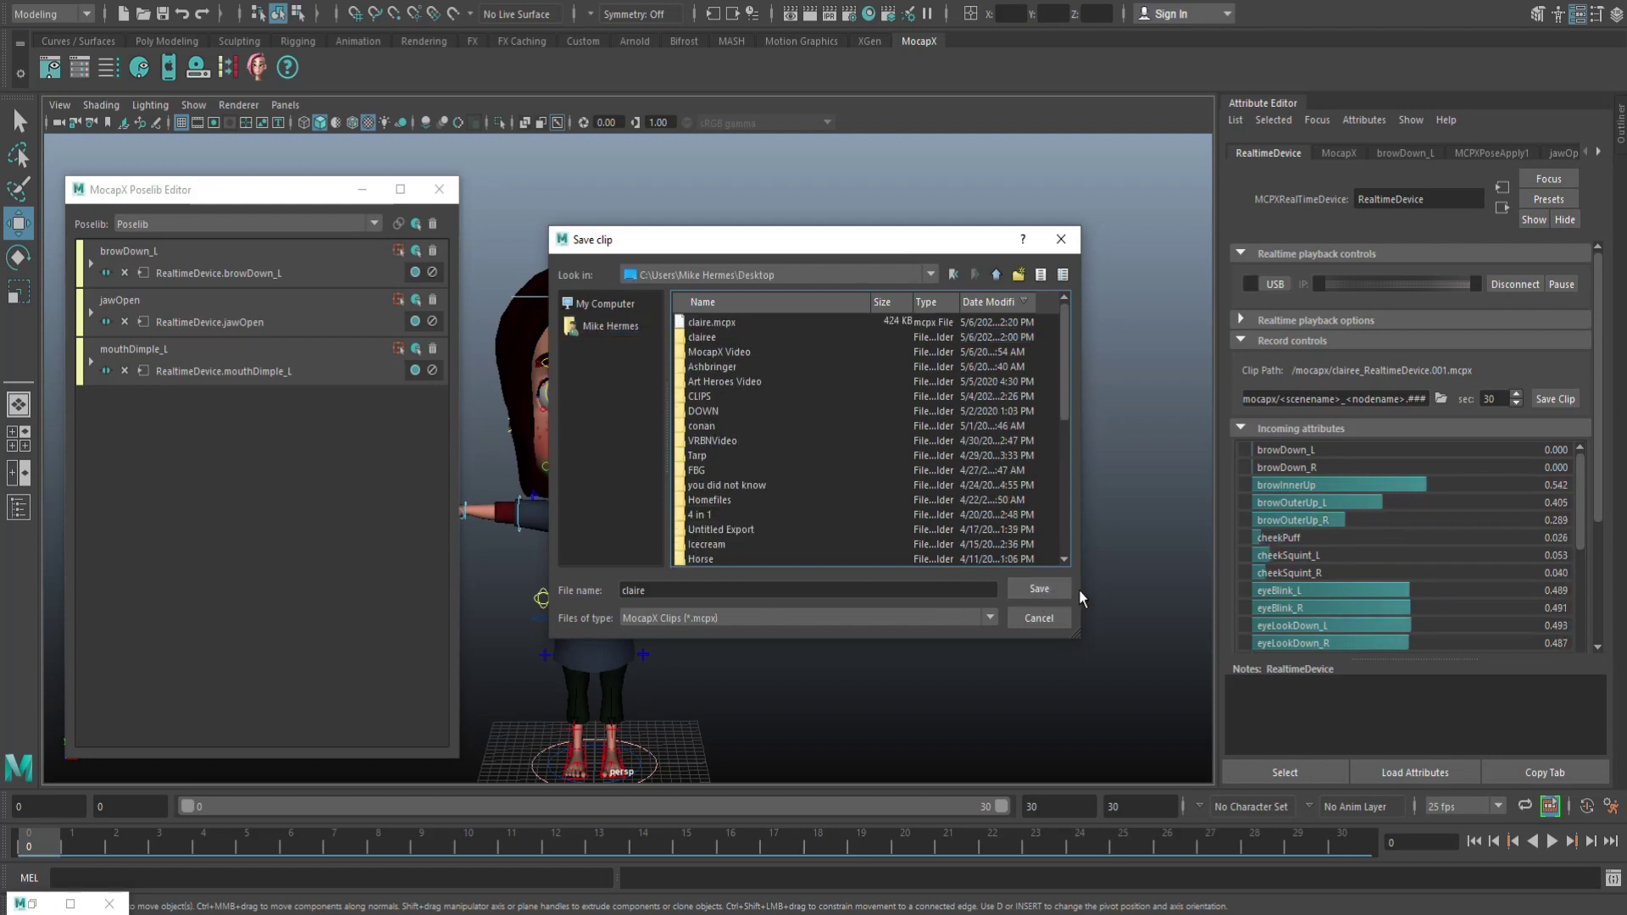
click(1040, 590)
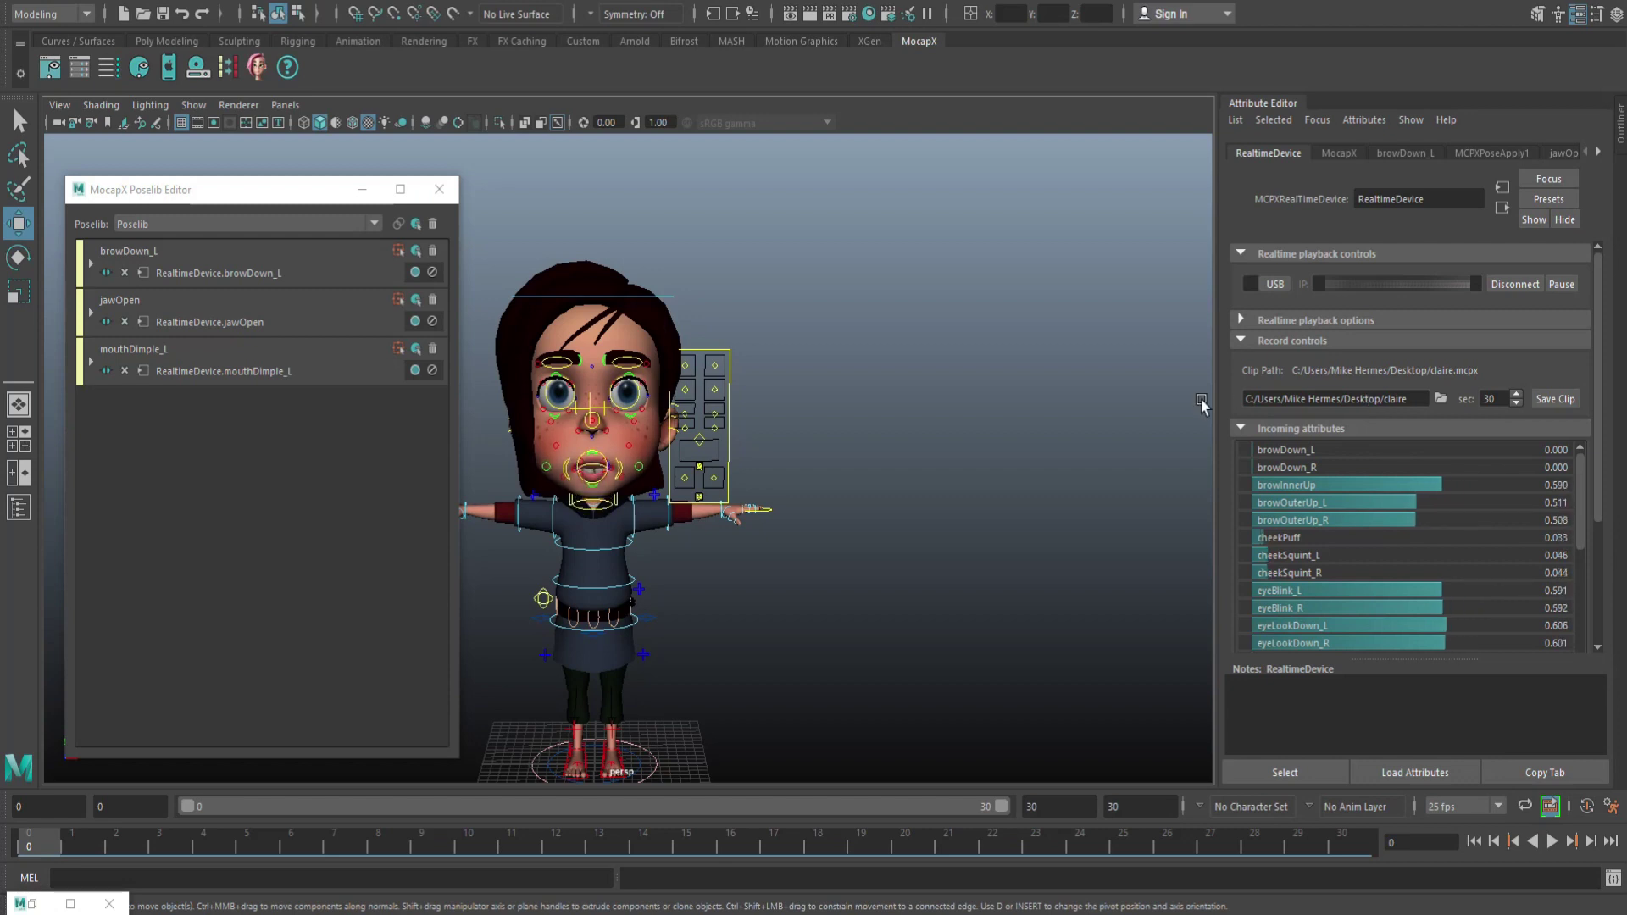
Set the RealtimeDevice's recording length to 10 seconds and save the captured clip.
click(1517, 404)
scroll(1514, 403, down, 9)
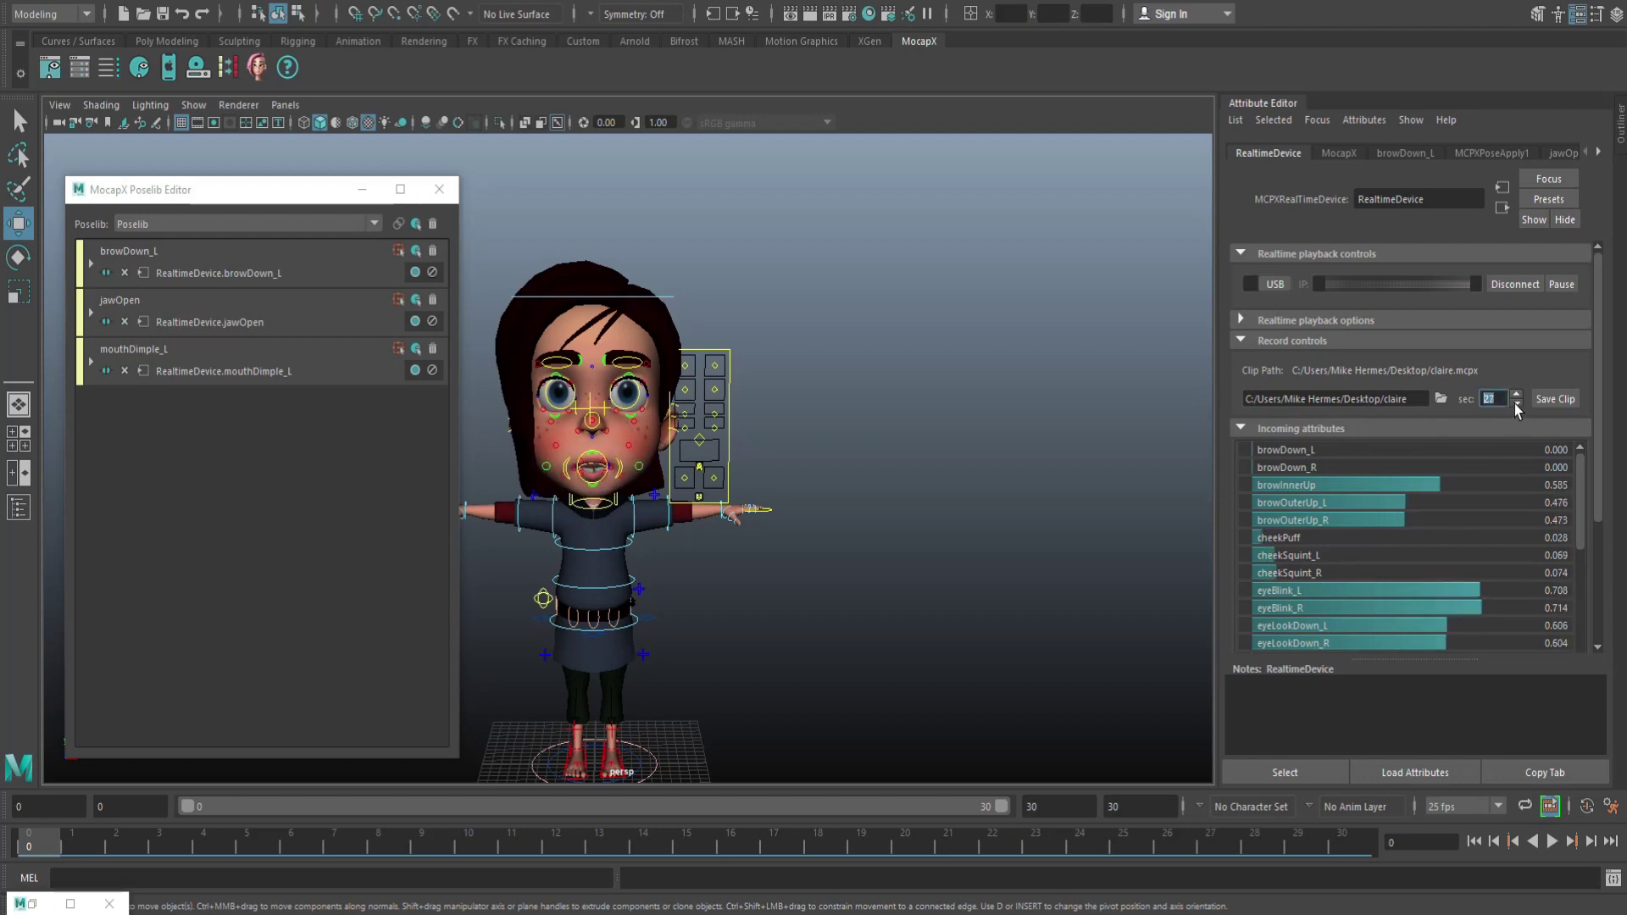
scroll(1514, 404, down, 9)
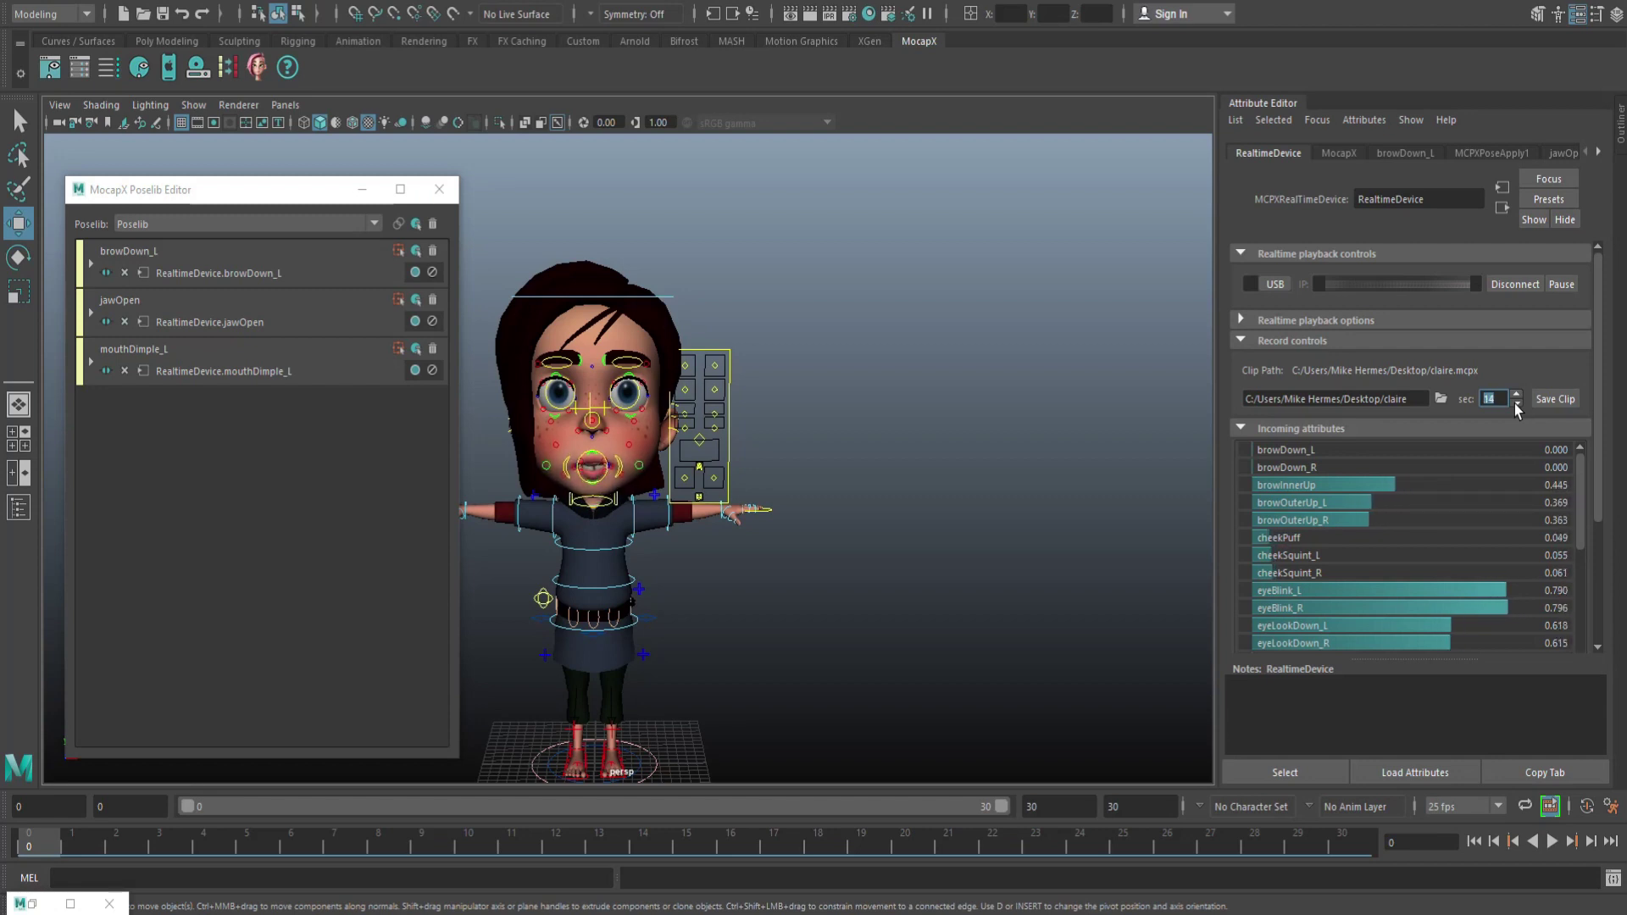
scroll(1514, 404, down, 1)
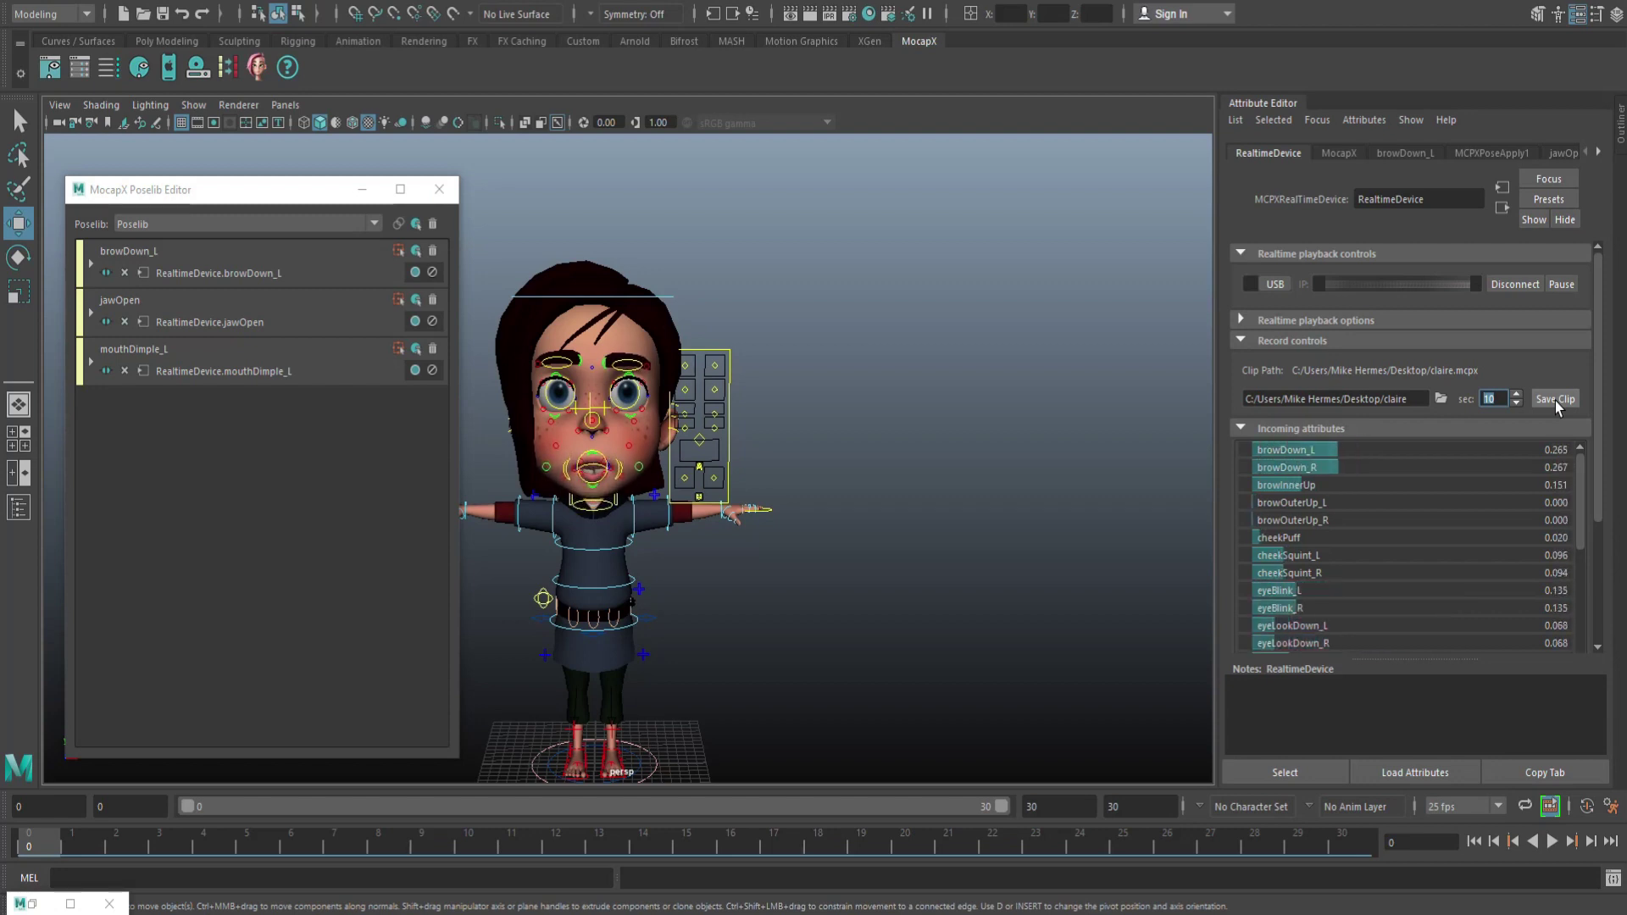
Add a ClipReader data source to the MocapX adapter and make it the active source.
click(1339, 154)
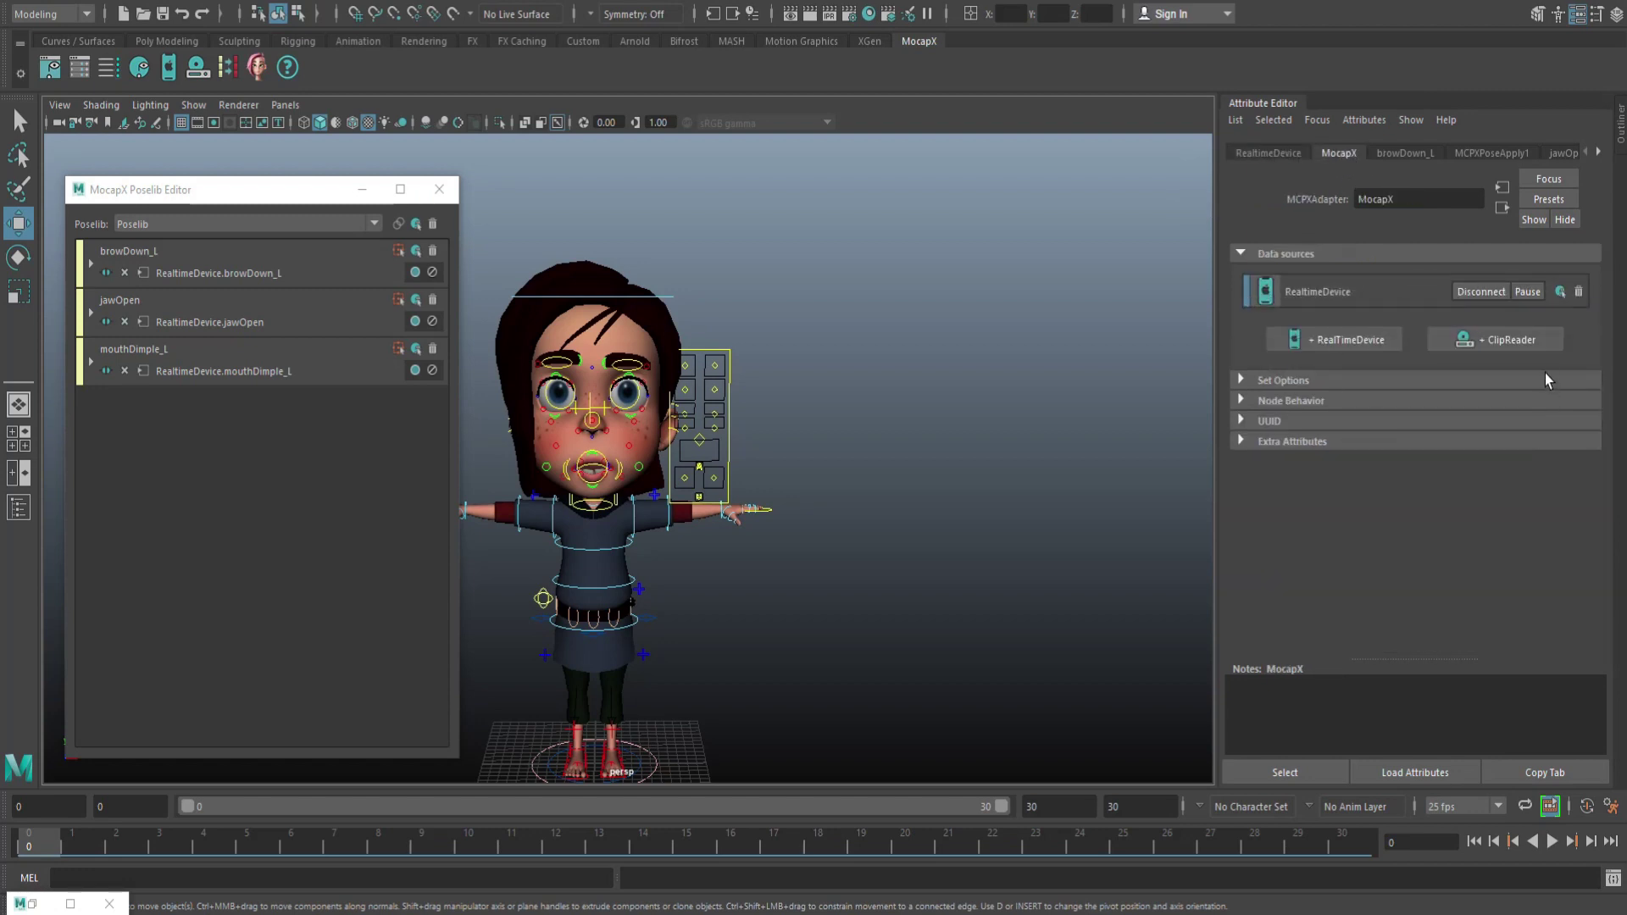
click(1510, 340)
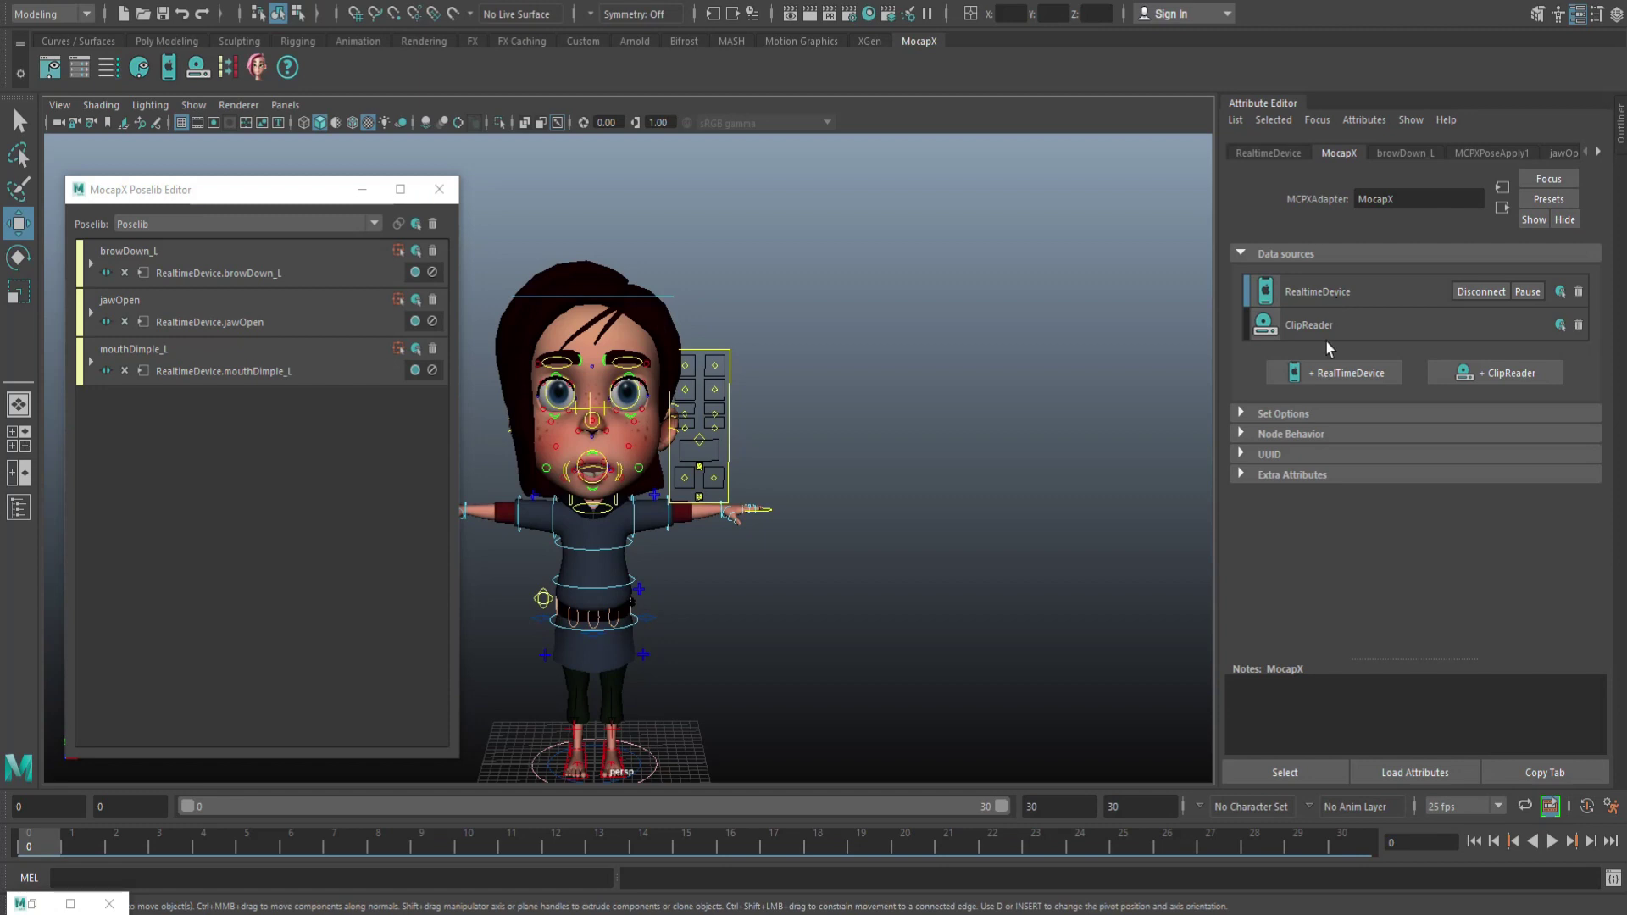
click(1263, 324)
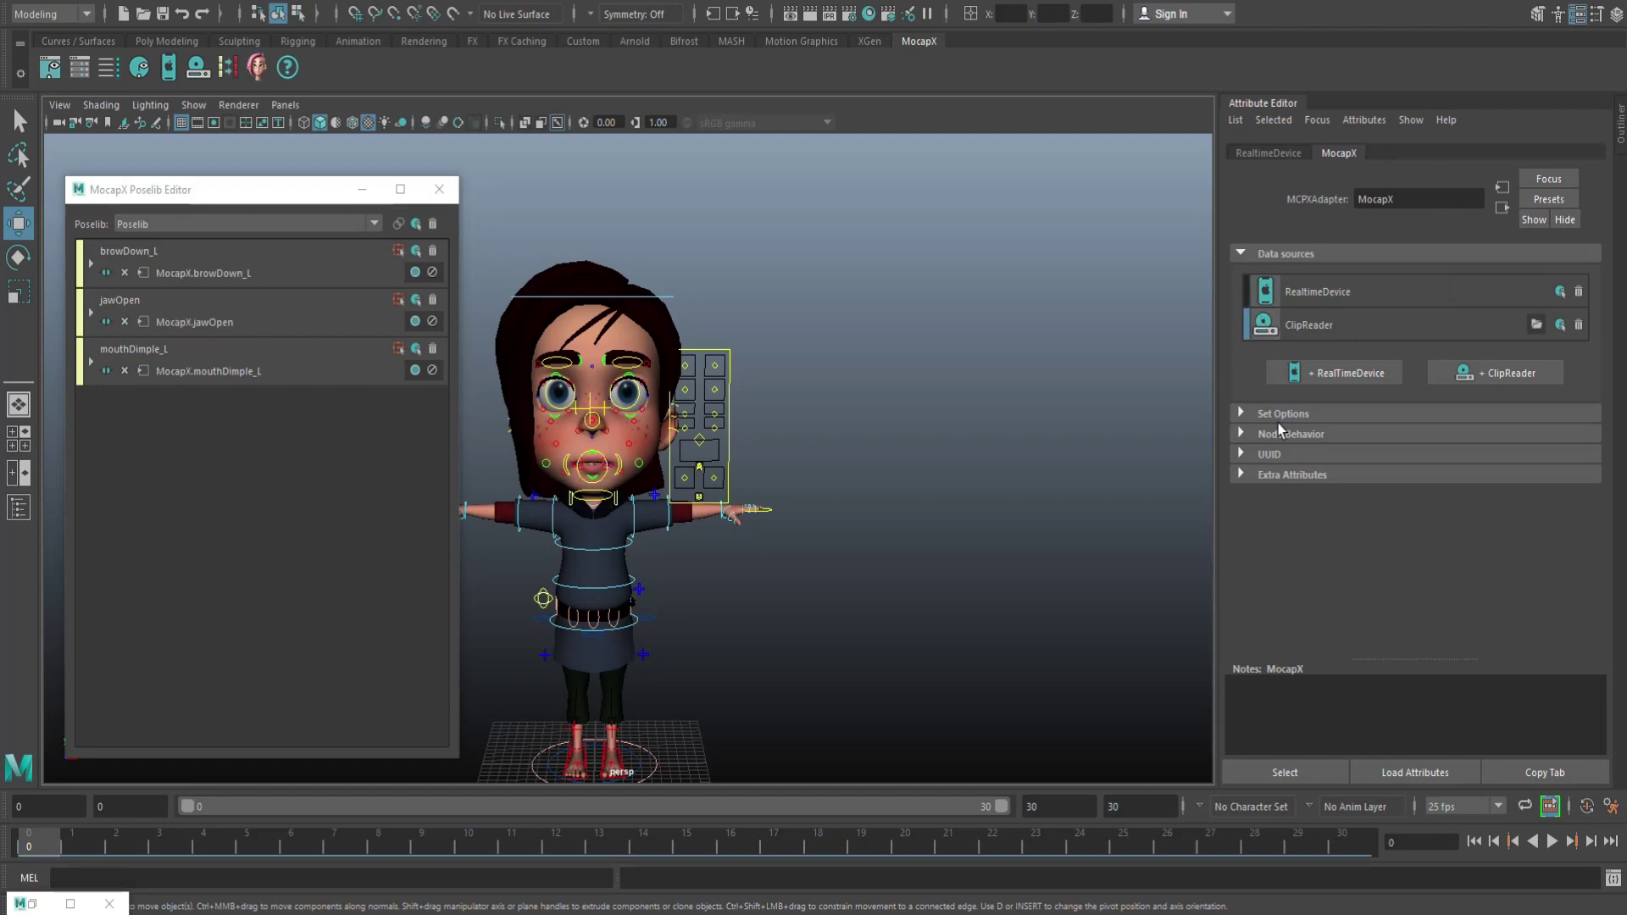
Load the claire.mcpx clip from the Desktop into the ClipReader.
click(1537, 324)
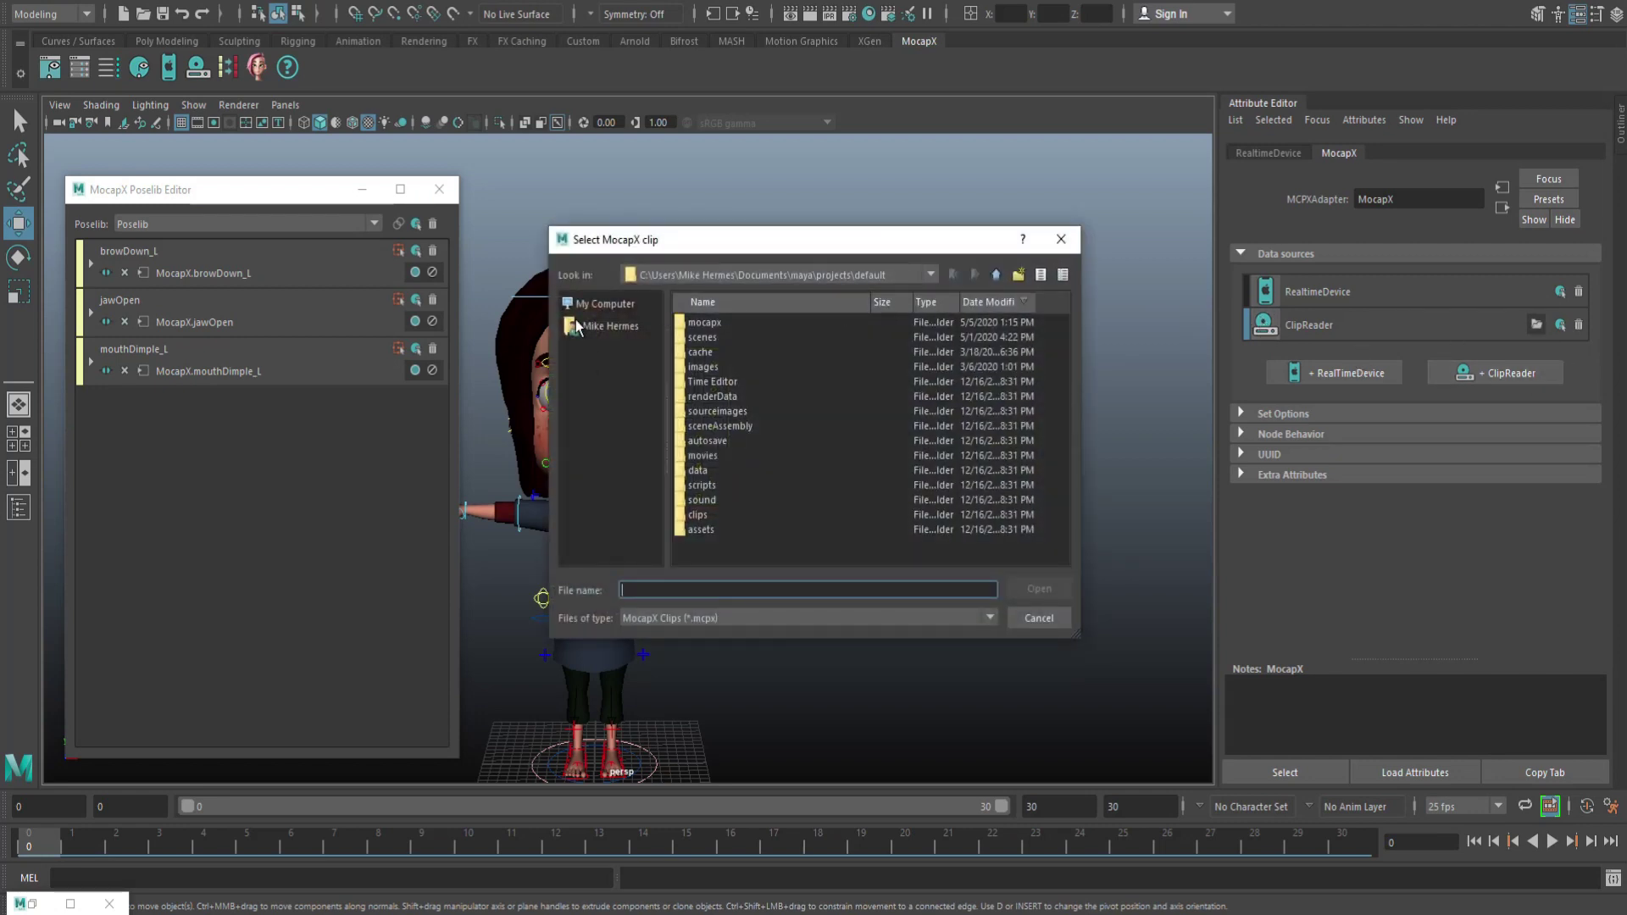
click(610, 327)
click(716, 338)
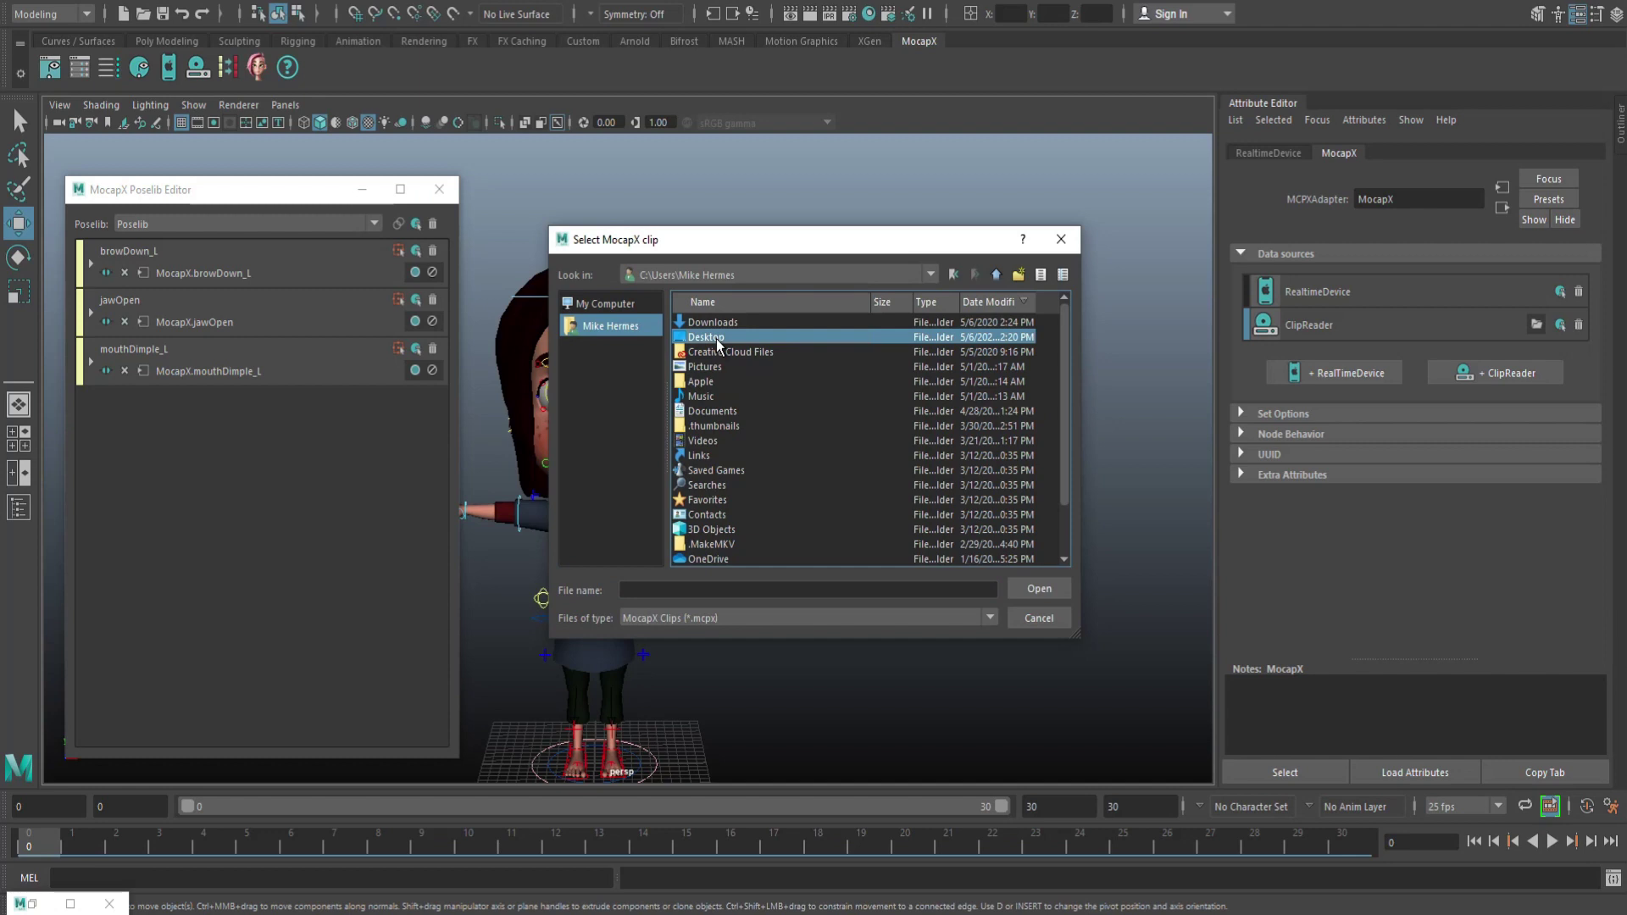
double_click(727, 339)
click(726, 322)
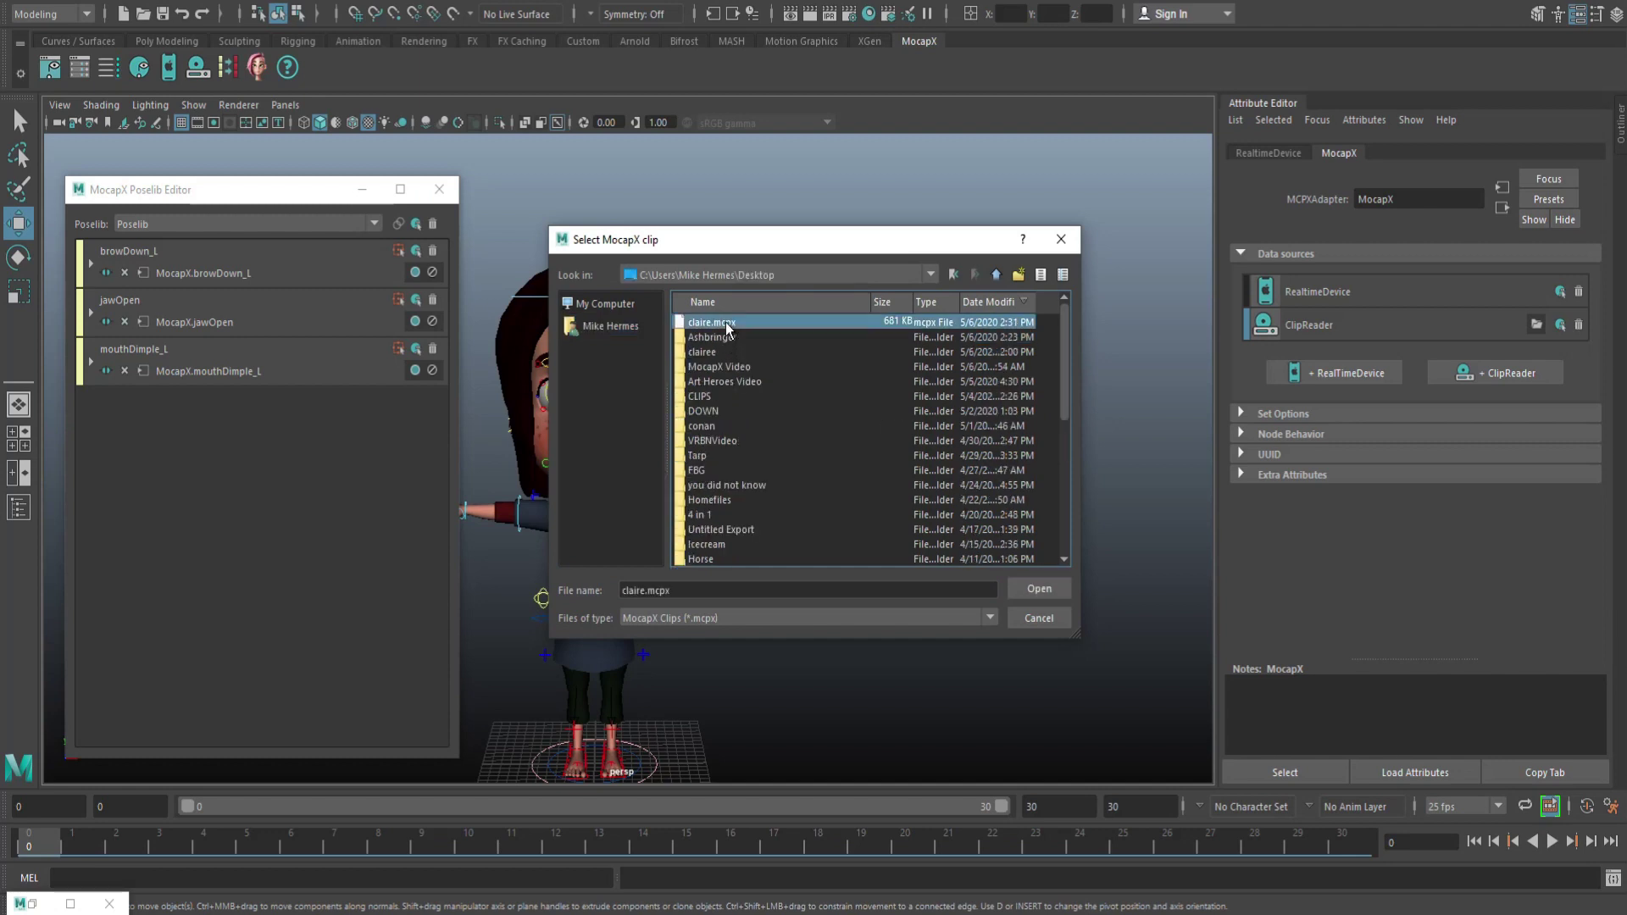
click(1039, 589)
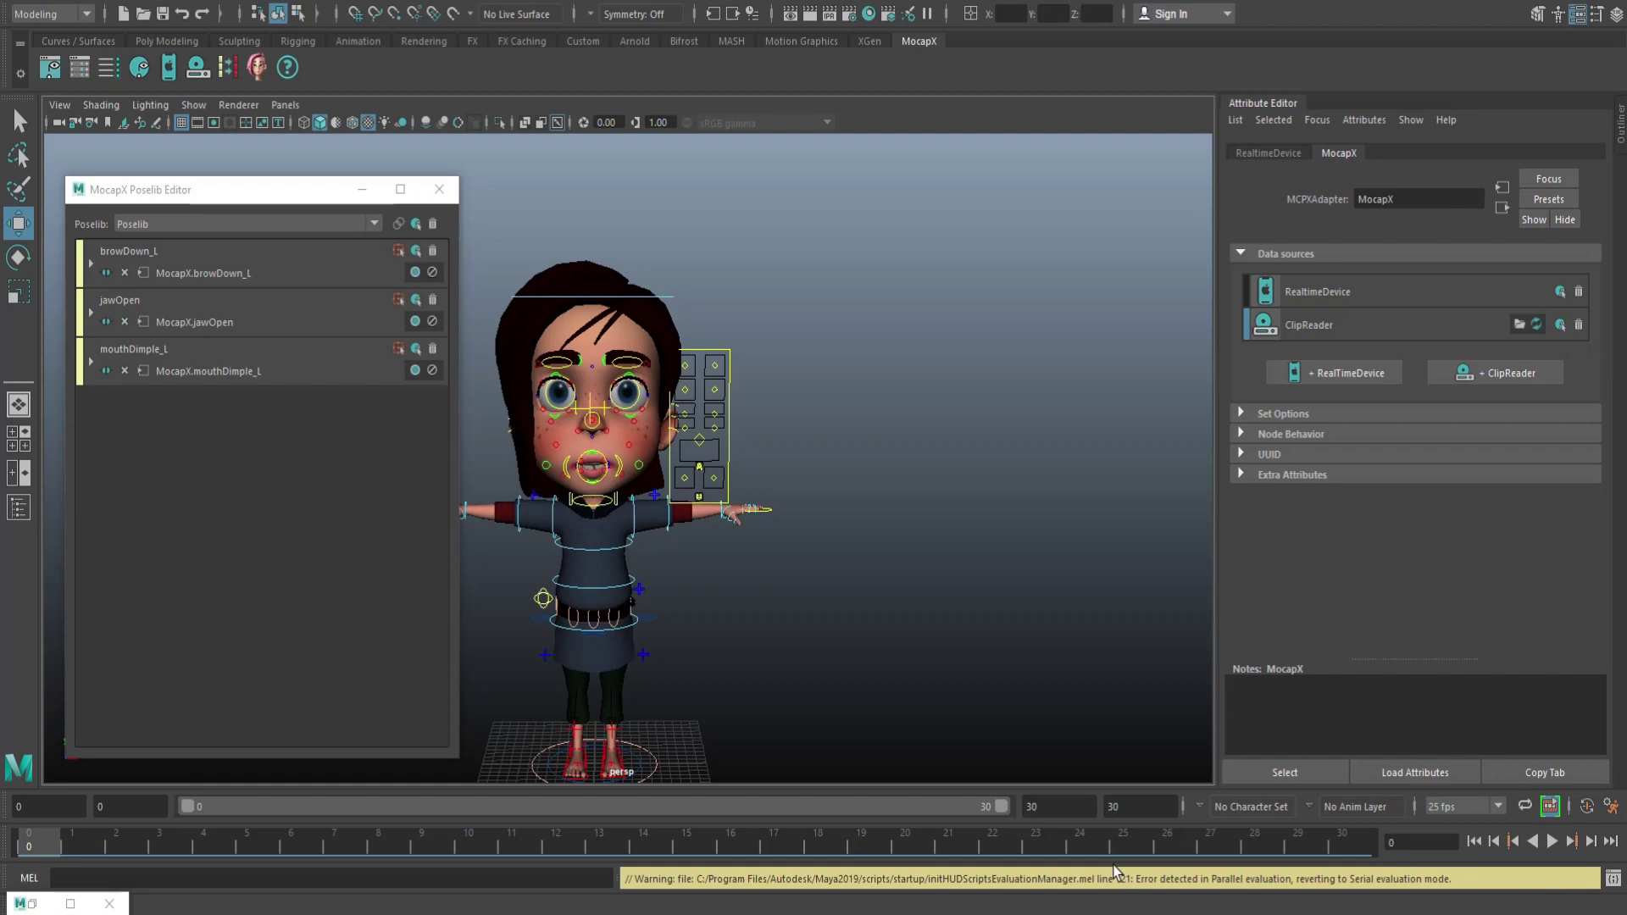
Set the animation and playback end frames to 300 and play back the loaded clip on the character.
double_click(1028, 806)
text(300)
key(Tab)
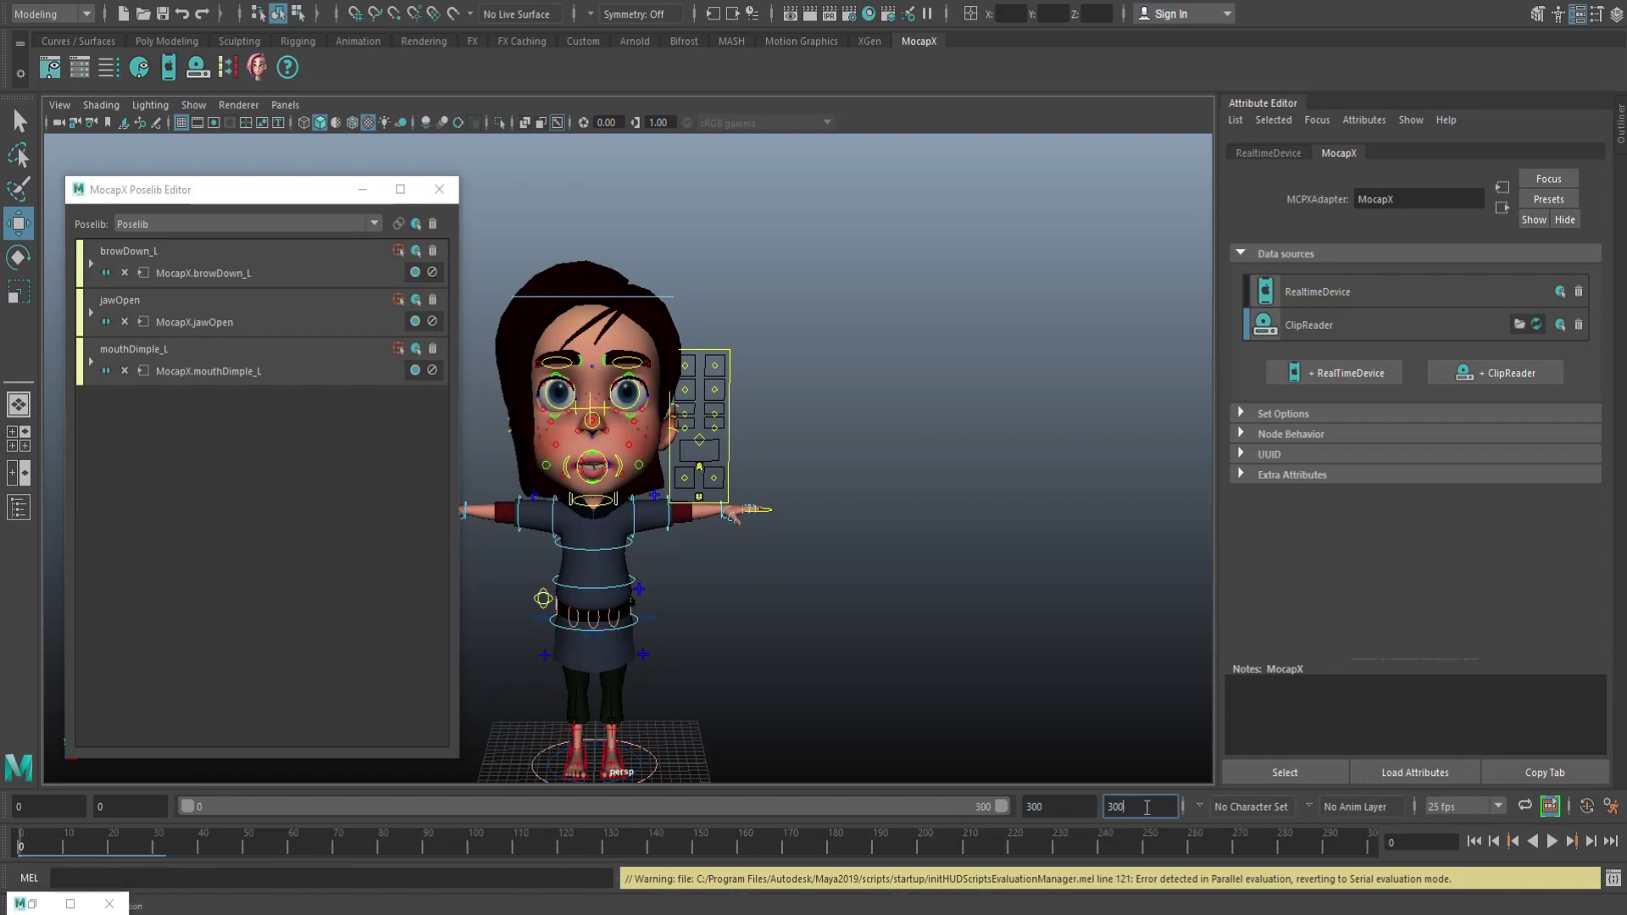
click(1552, 841)
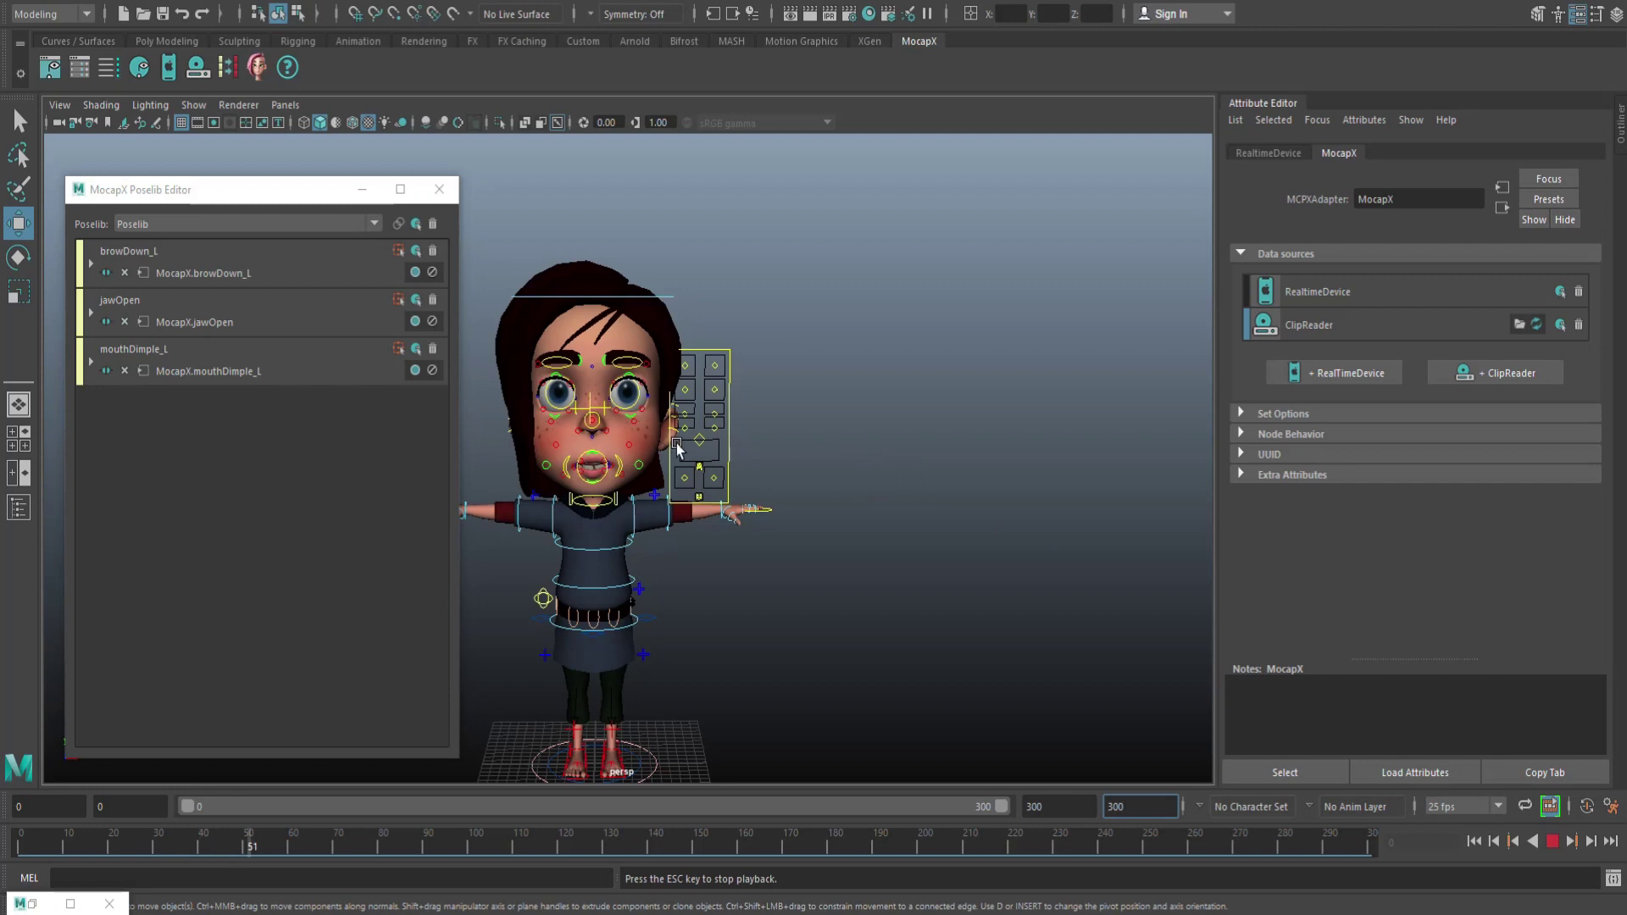
click(1552, 842)
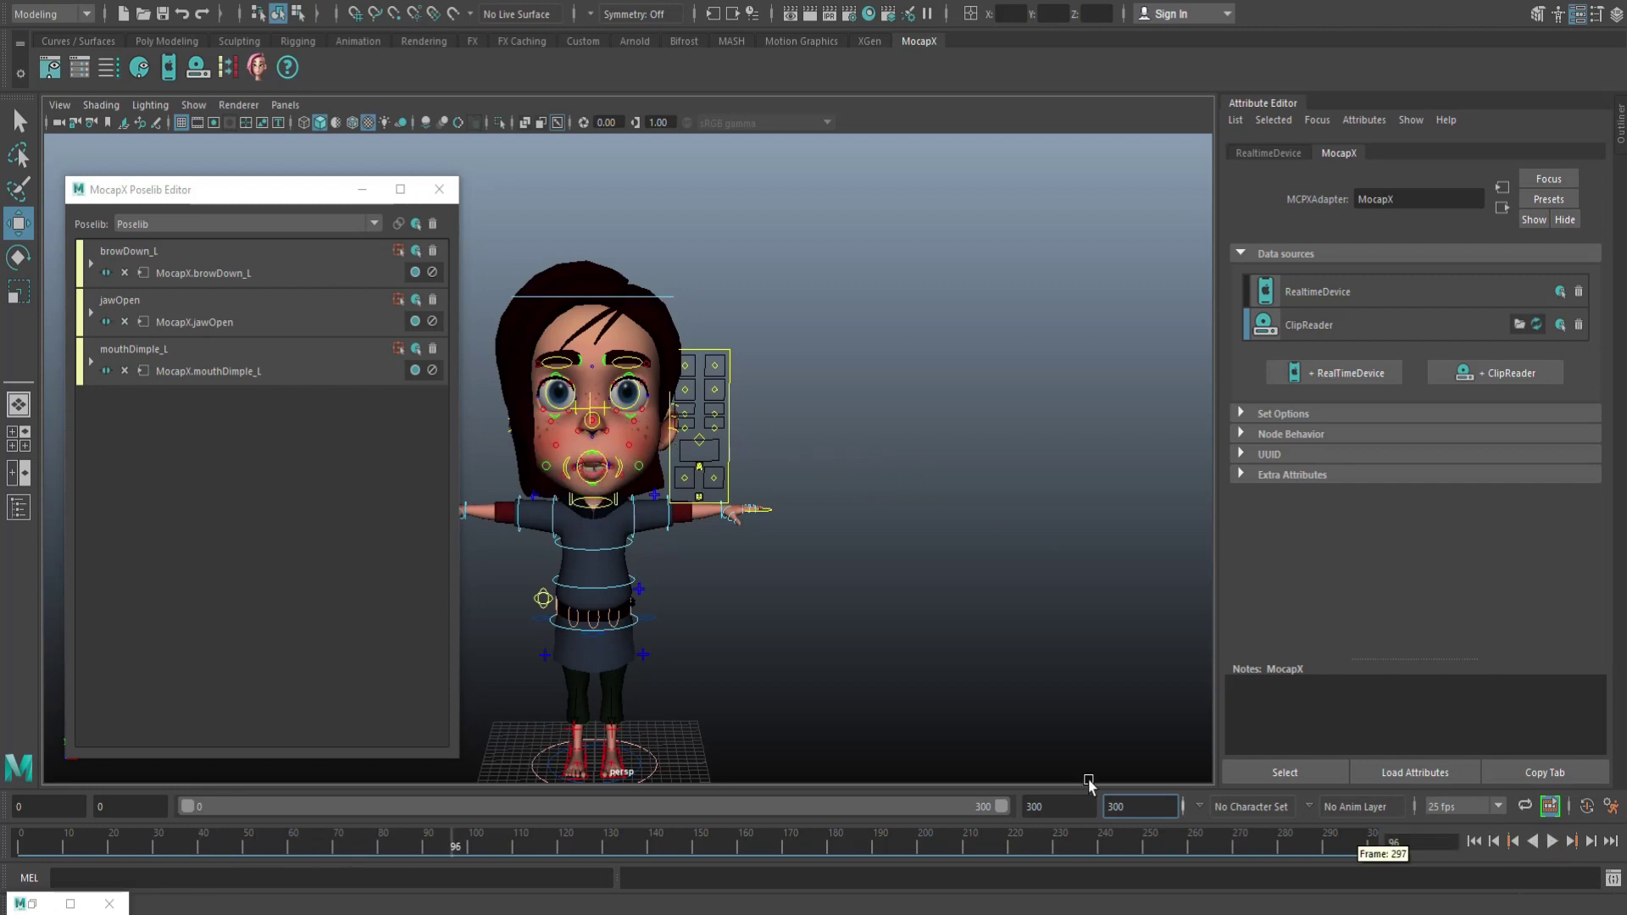
Minimize the Poselib Editor, select the character's rig controls and bake the MocapX animation onto them.
click(361, 192)
drag(357, 206, 852, 515)
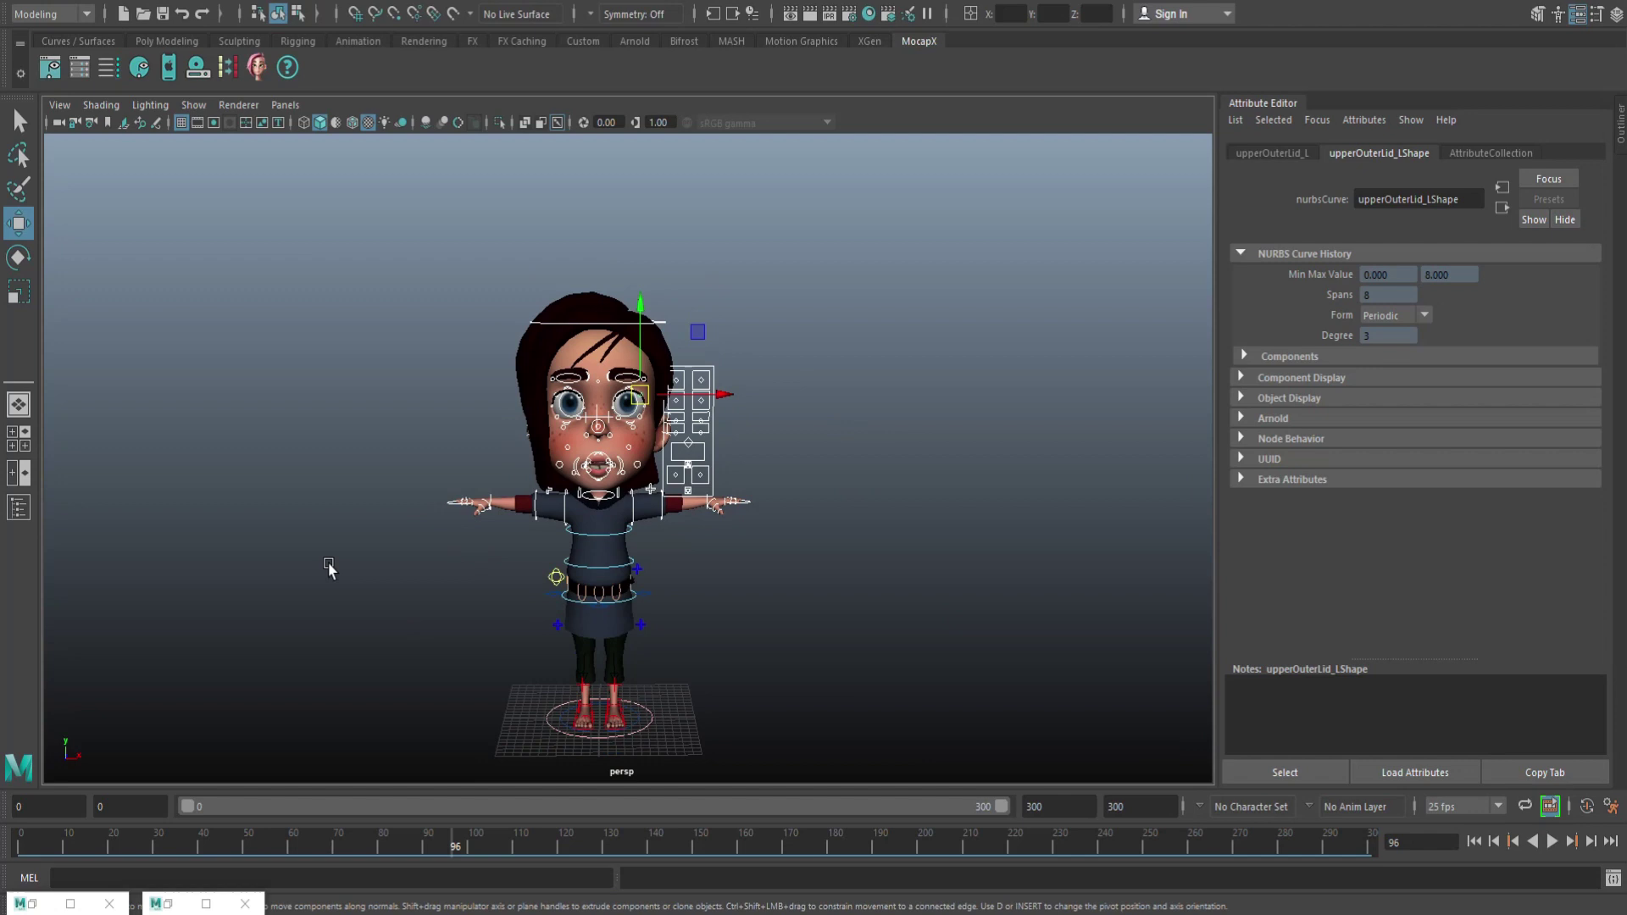
click(229, 70)
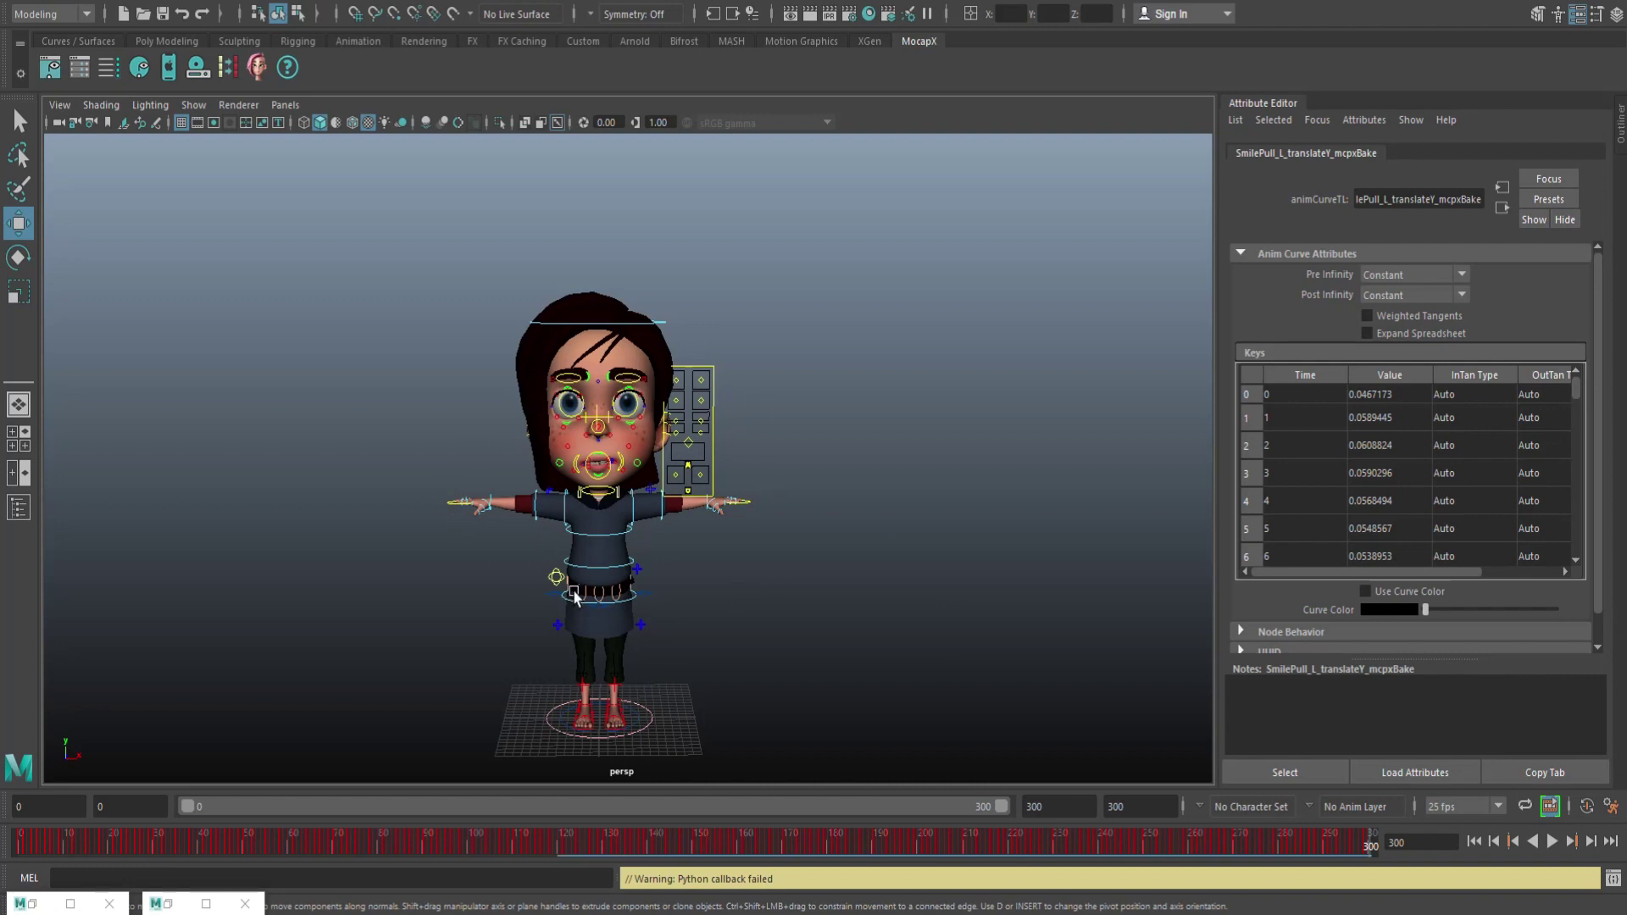
Open the Outliner to list the scene's nodes.
scroll(591, 425, down, 2)
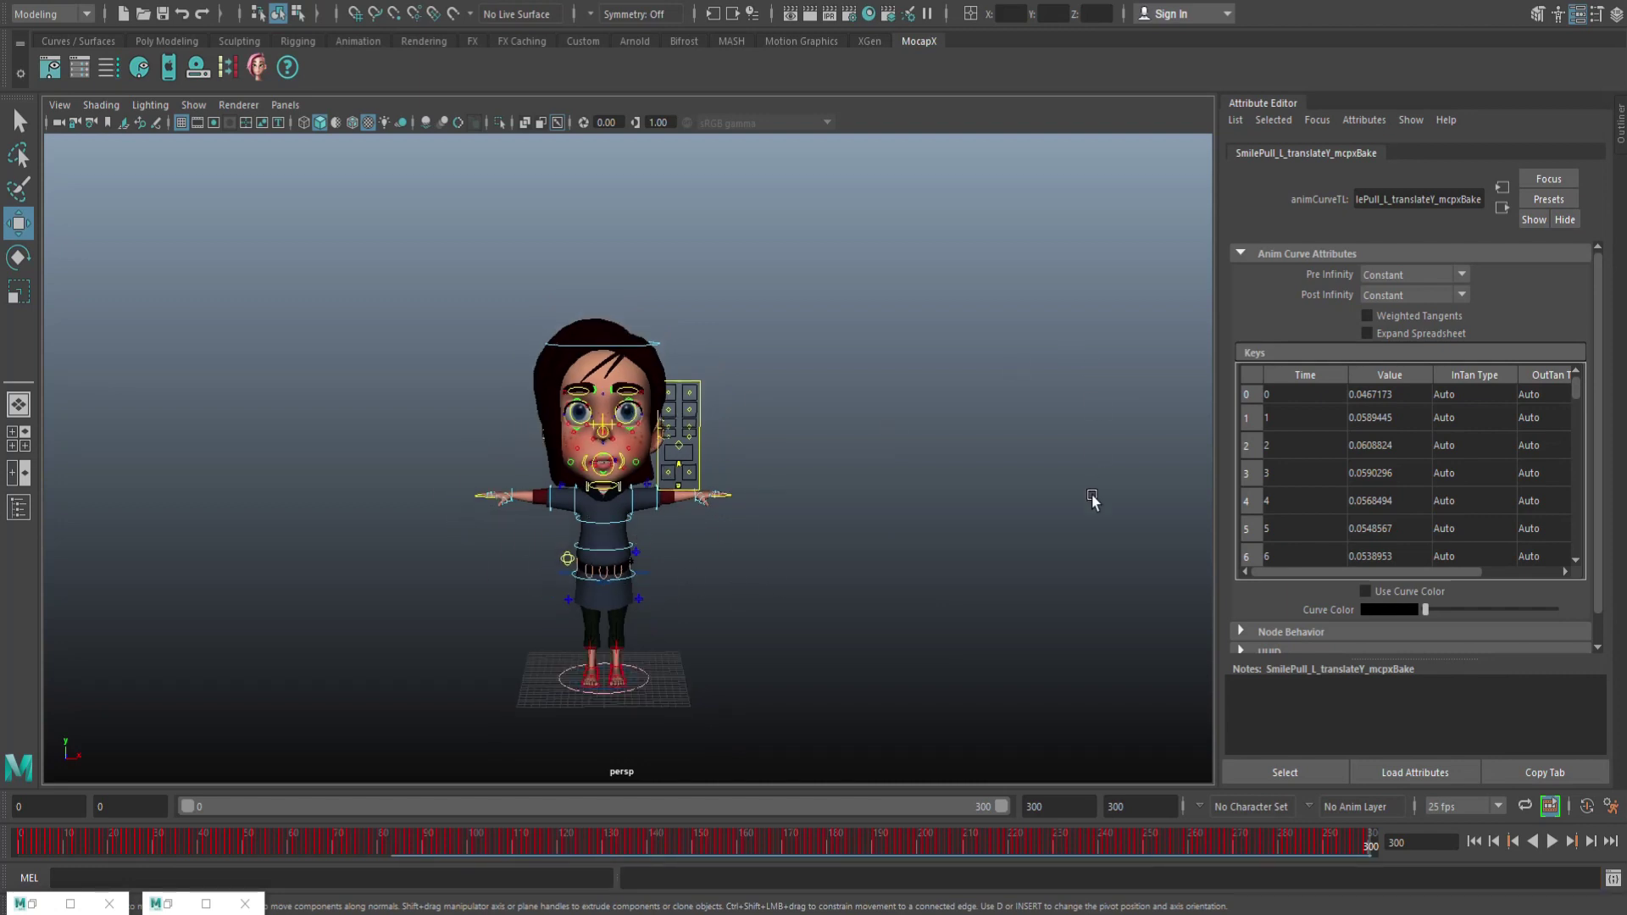
scroll(927, 540, up, 1)
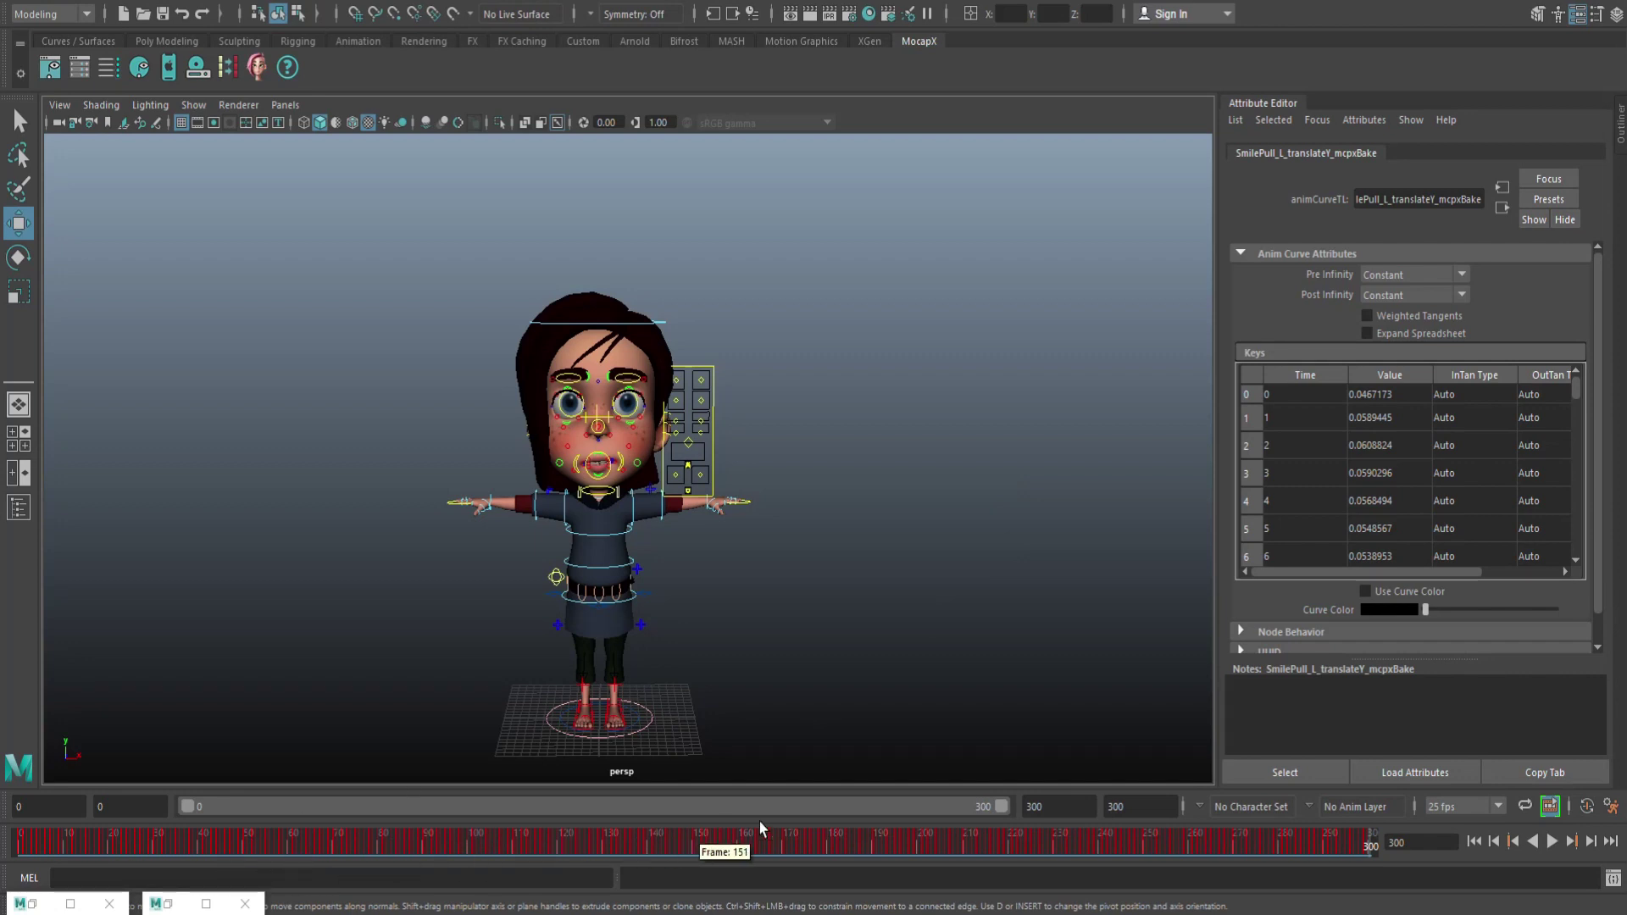
scroll(937, 583, up, 1)
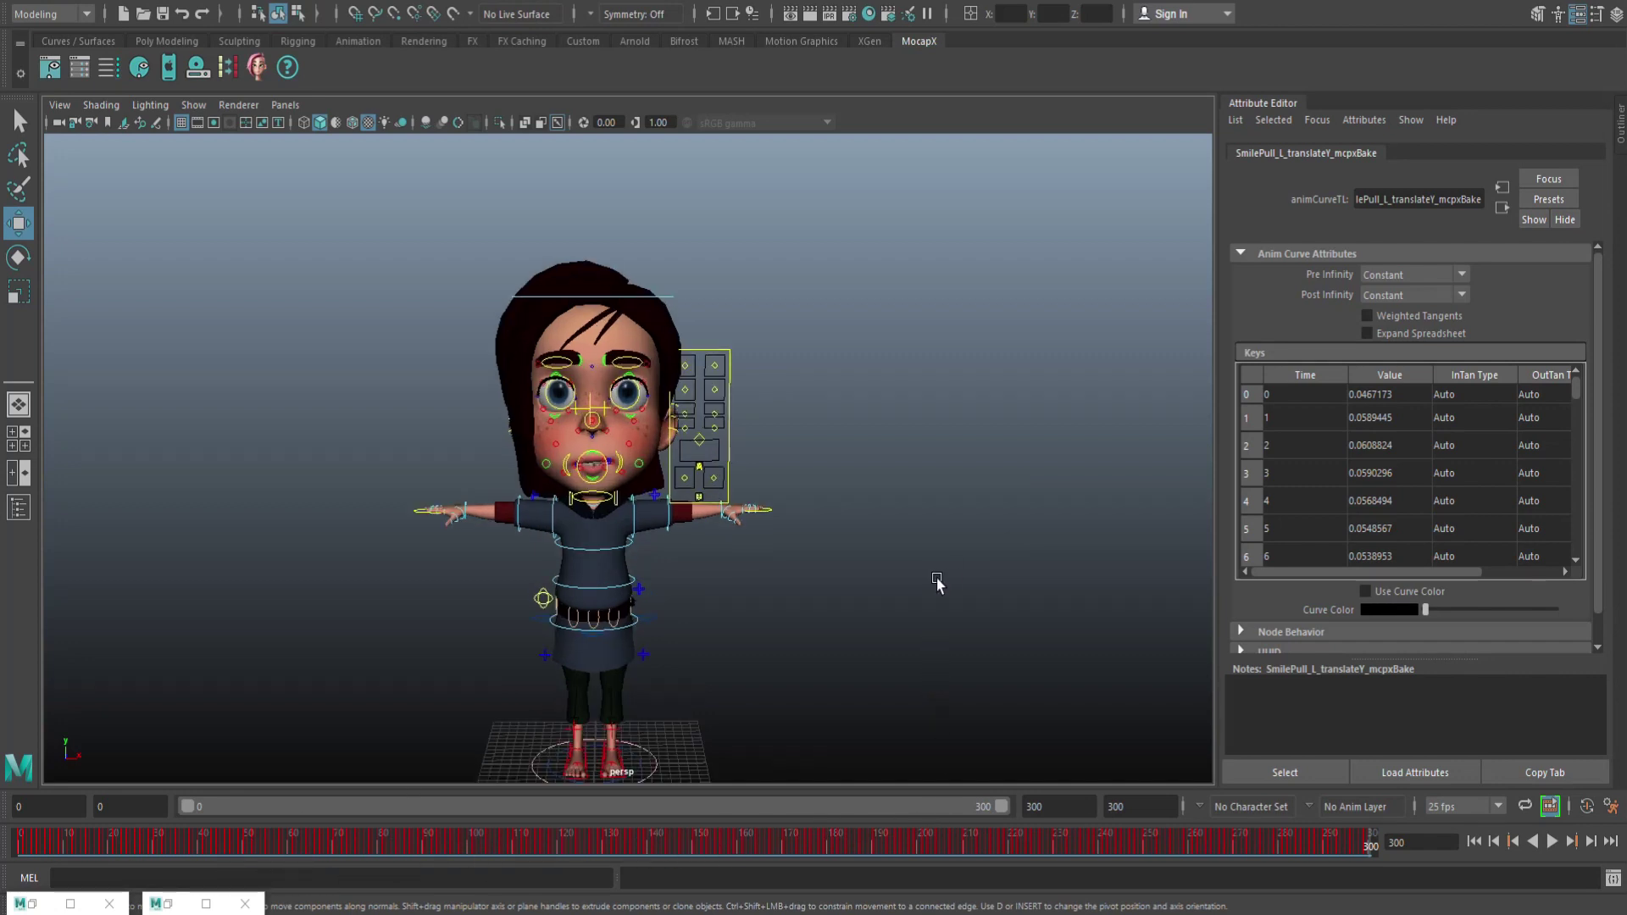
alt+middle_drag(928, 629, 965, 562)
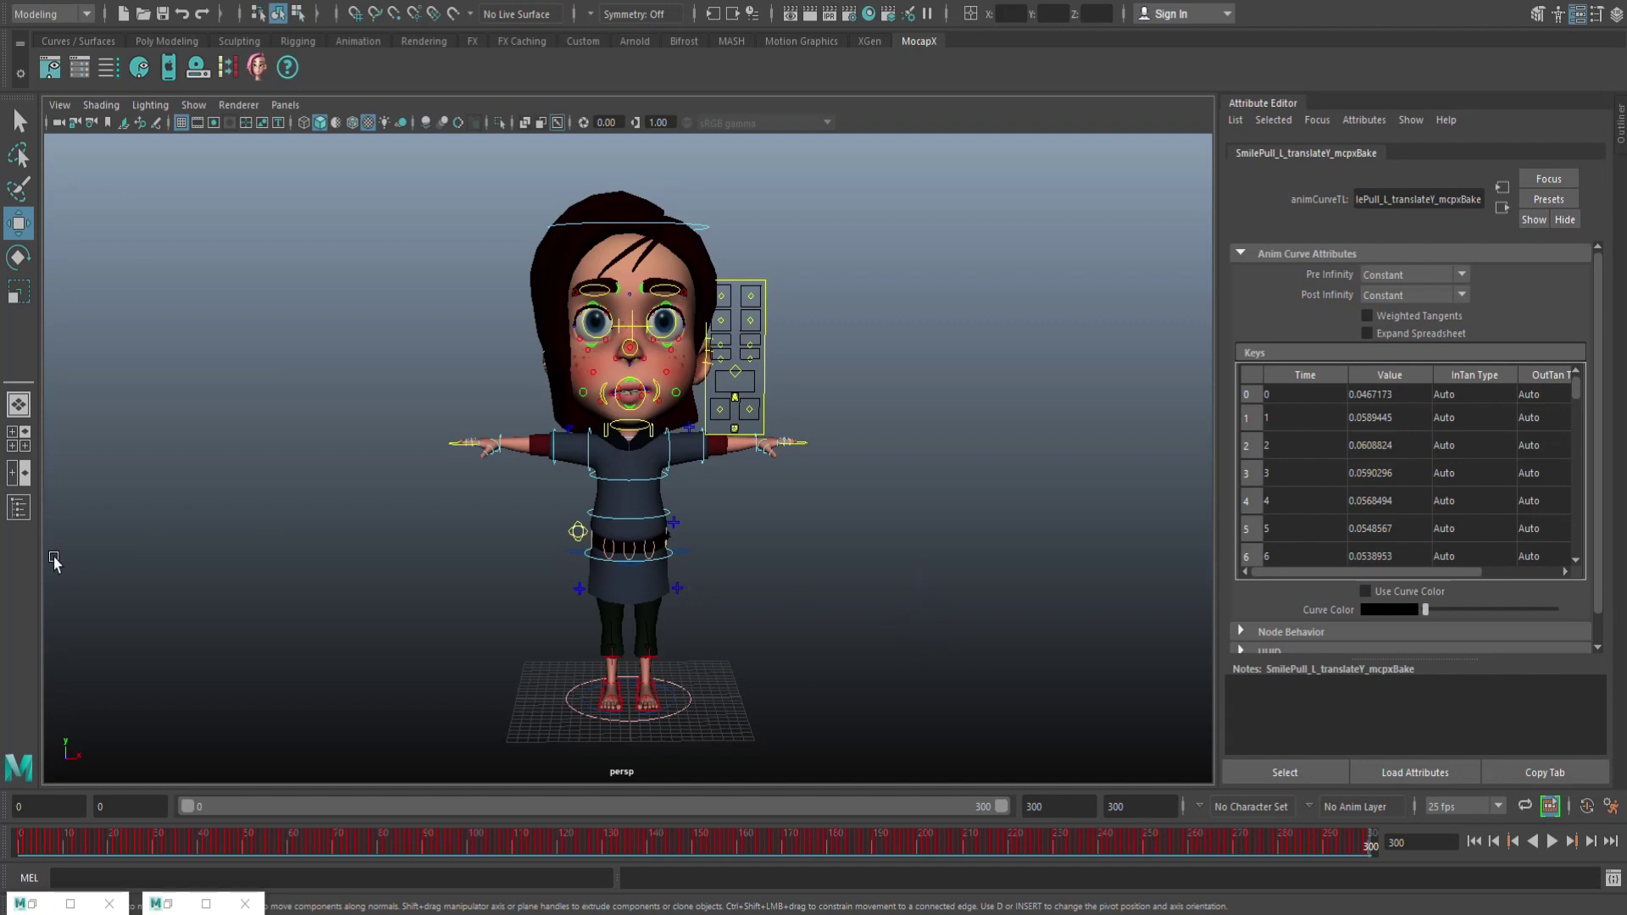
click(23, 515)
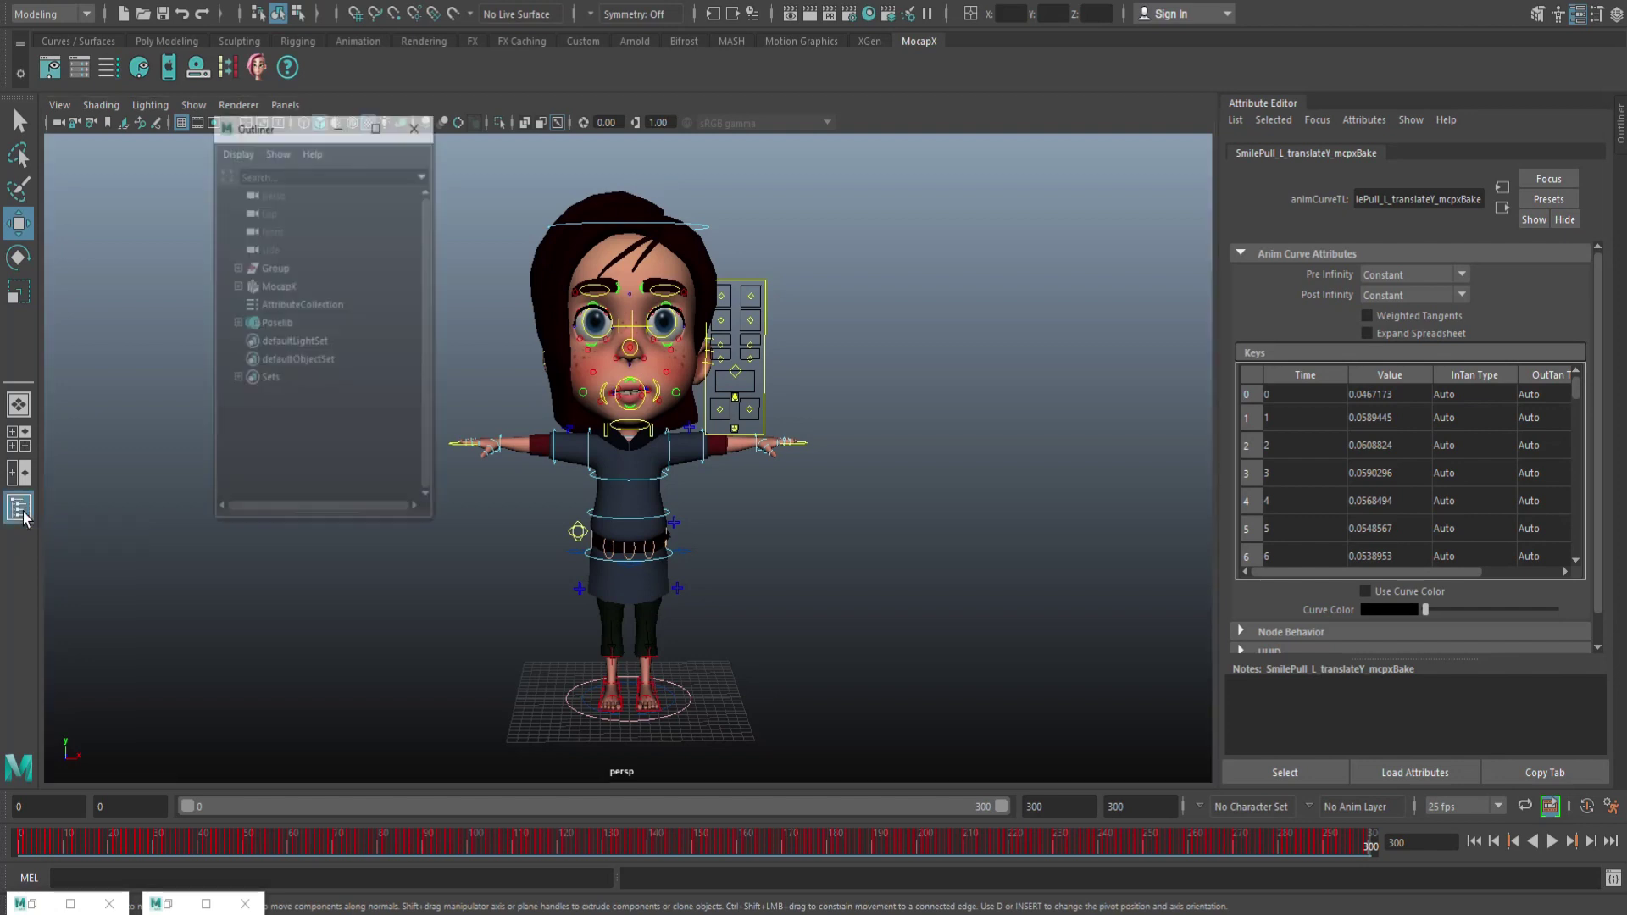